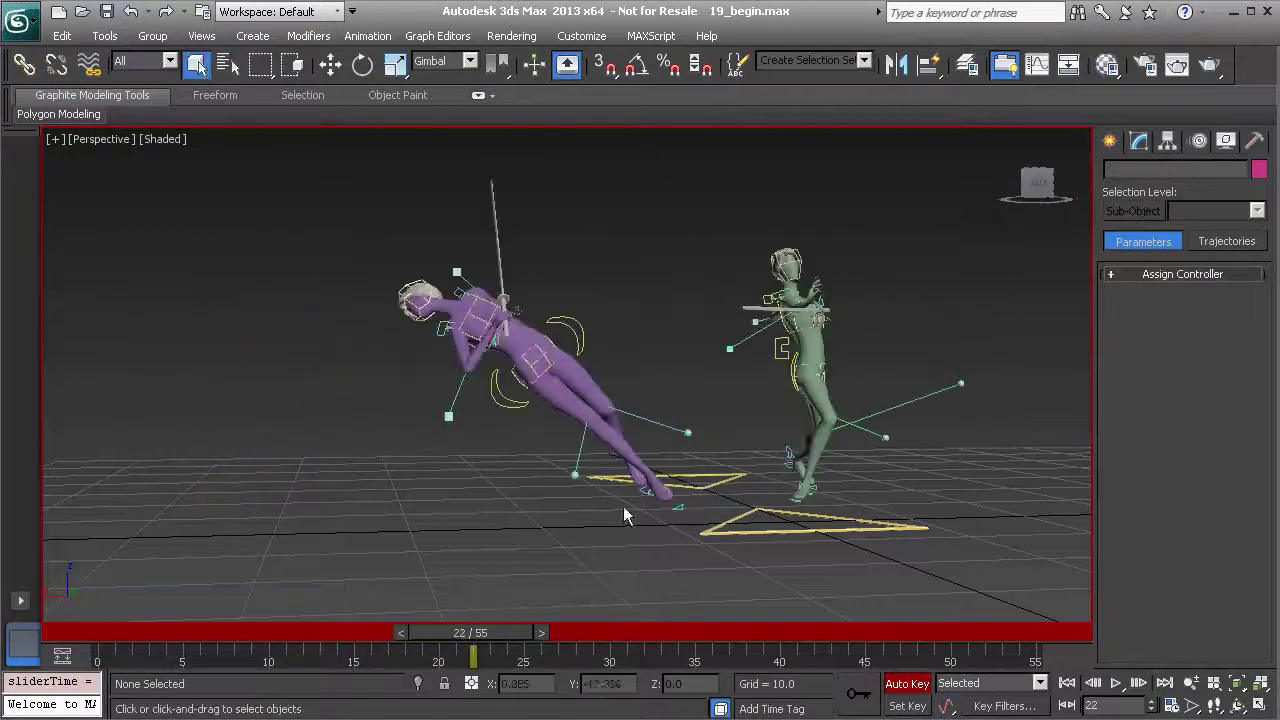
Advance the animation to frame 24 and bring the purple character's legs into close view.
{"action": "middle_click_drag", "start_coordinate": [634, 490], "coordinate": [497, 491]}
{"action": "scroll", "coordinate": [487, 590], "scroll_direction": "up", "scroll_amount": 1}
{"action": "mouse_move", "coordinate": [475, 636]}
{"action": "left_mouse_down"}
{"action": "mouse_move", "coordinate": [425, 628]}
{"action": "mouse_move", "coordinate": [479, 628]}
{"action": "left_mouse_up"}
{"action": "middle_click_drag", "start_coordinate": [510, 500], "coordinate": [553, 526], "text": "alt"}
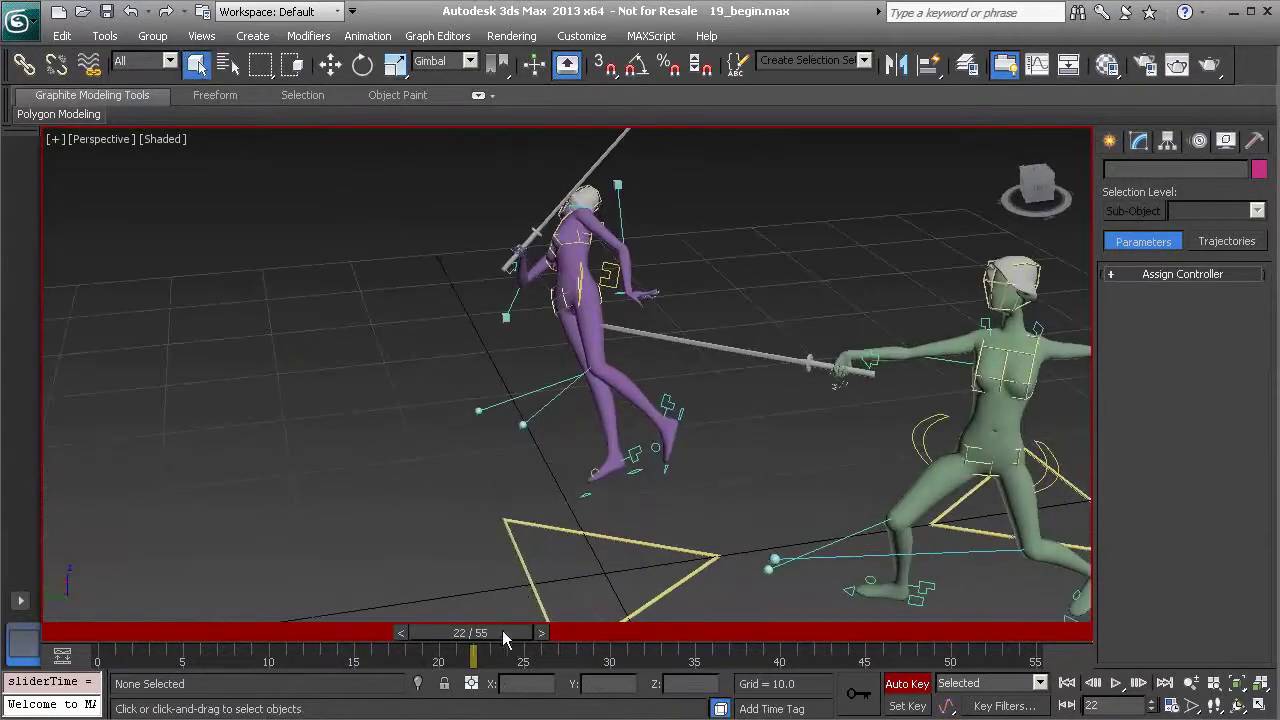
{"action": "left_click_drag", "start_coordinate": [492, 635], "coordinate": [519, 631]}
{"action": "key", "text": "q"}
{"action": "middle_click_drag", "start_coordinate": [644, 264], "coordinate": [525, 410], "text": "alt"}
{"action": "scroll", "coordinate": [525, 410], "scroll_direction": "up", "scroll_amount": 3}
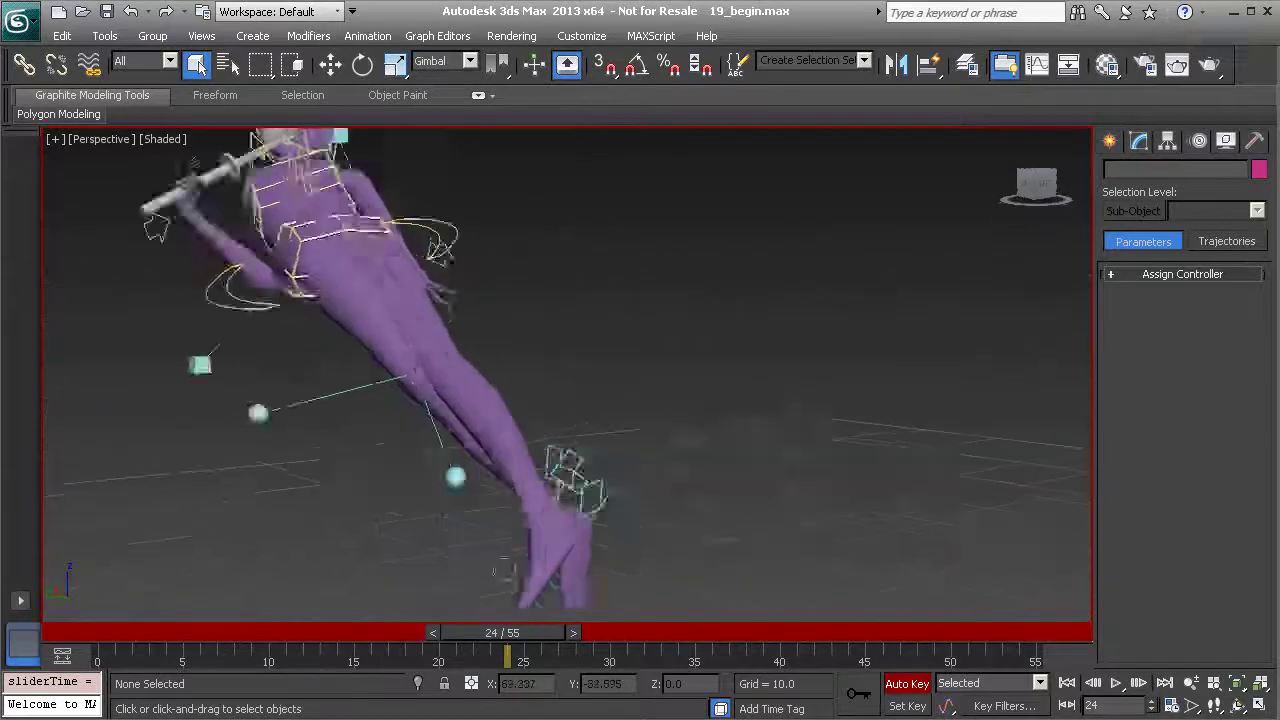
{"action": "scroll", "coordinate": [505, 568], "scroll_direction": "up", "scroll_amount": 2}
Rotate the purple character's right foot control (Anim_R_Leg002) at frame 24 to about X 63, Y -46, Z -62 degrees.
{"action": "left_click", "coordinate": [588, 507]}
{"action": "middle_click_drag", "start_coordinate": [588, 507], "coordinate": [512, 470], "text": "alt"}
{"action": "key", "text": "e"}
{"action": "left_click_drag", "start_coordinate": [480, 515], "coordinate": [466, 483]}
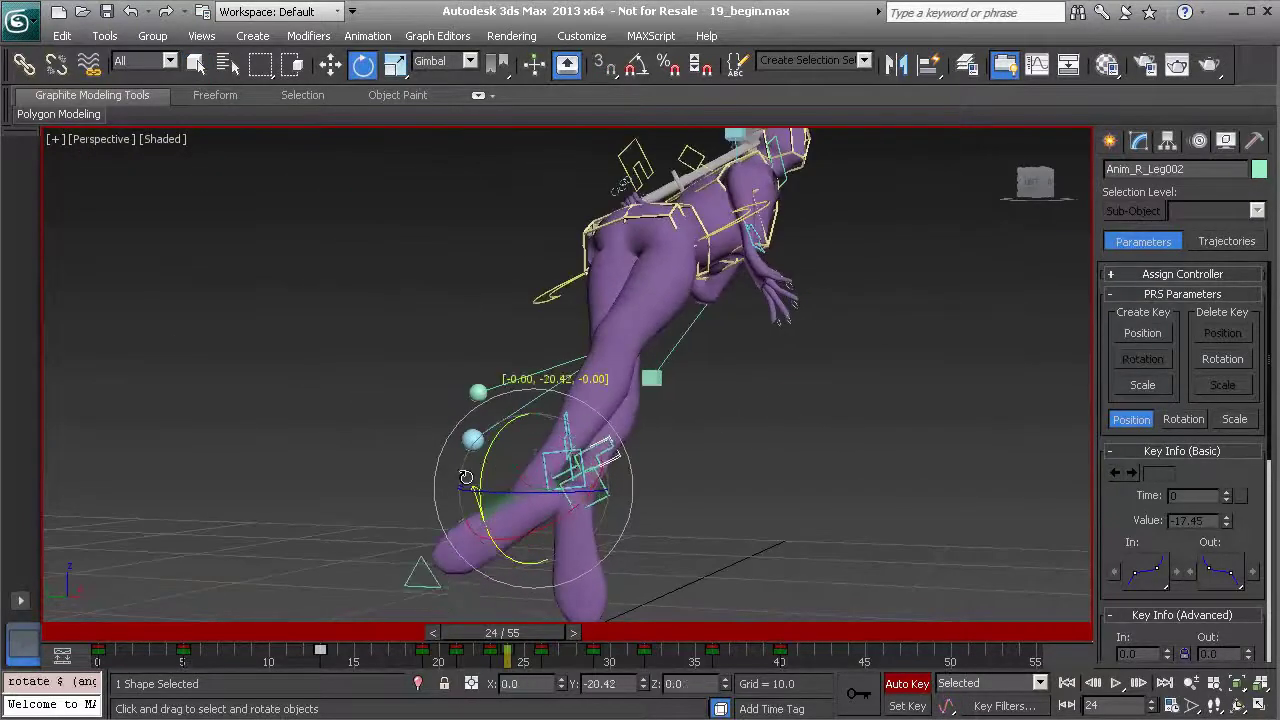
{"action": "left_click_drag", "start_coordinate": [561, 485], "coordinate": [565, 510]}
{"action": "middle_click_drag", "start_coordinate": [565, 510], "coordinate": [608, 455], "text": "alt"}
{"action": "left_click_drag", "start_coordinate": [559, 521], "coordinate": [586, 529]}
{"action": "middle_click_drag", "start_coordinate": [586, 529], "coordinate": [545, 494], "text": "alt"}
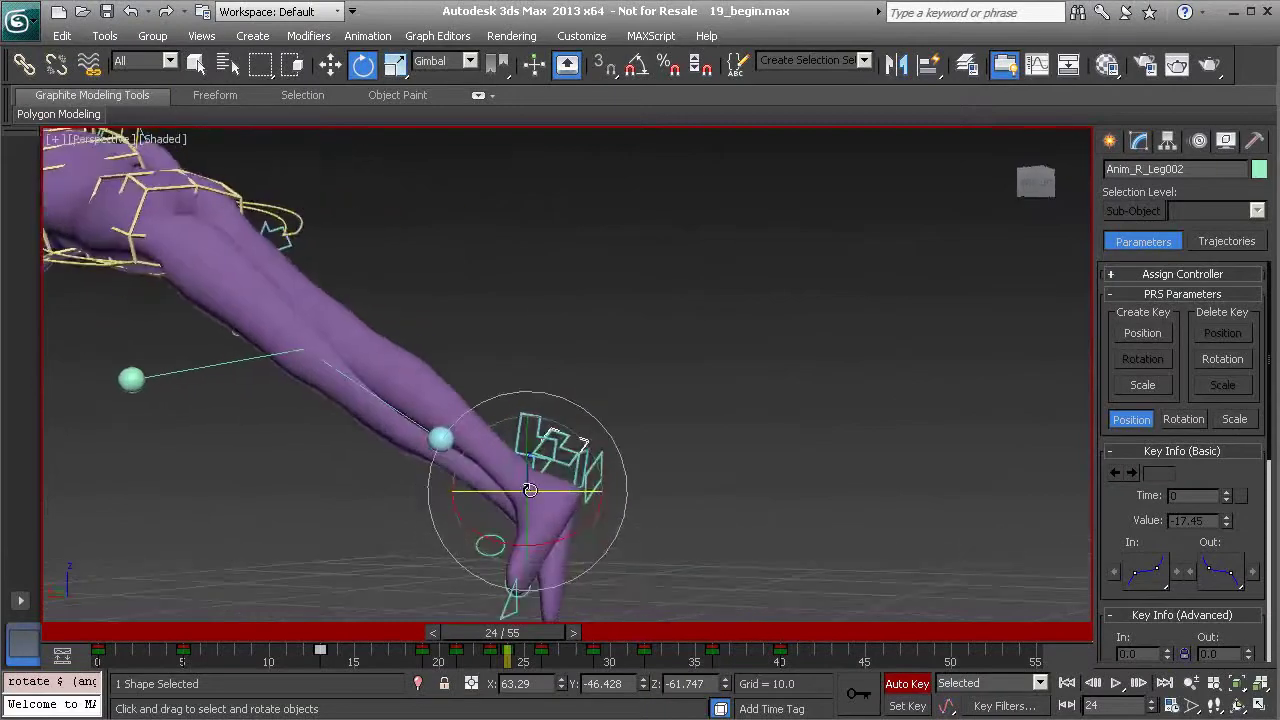
Move the right foot control slightly at frame 24 to reposition the trailing foot.
{"action": "key", "text": "w"}
{"action": "left_click_drag", "start_coordinate": [547, 459], "coordinate": [550, 445]}
{"action": "middle_click_drag", "start_coordinate": [551, 447], "coordinate": [364, 328], "text": "alt"}
{"action": "middle_click_drag", "start_coordinate": [585, 320], "coordinate": [497, 322], "text": "alt"}
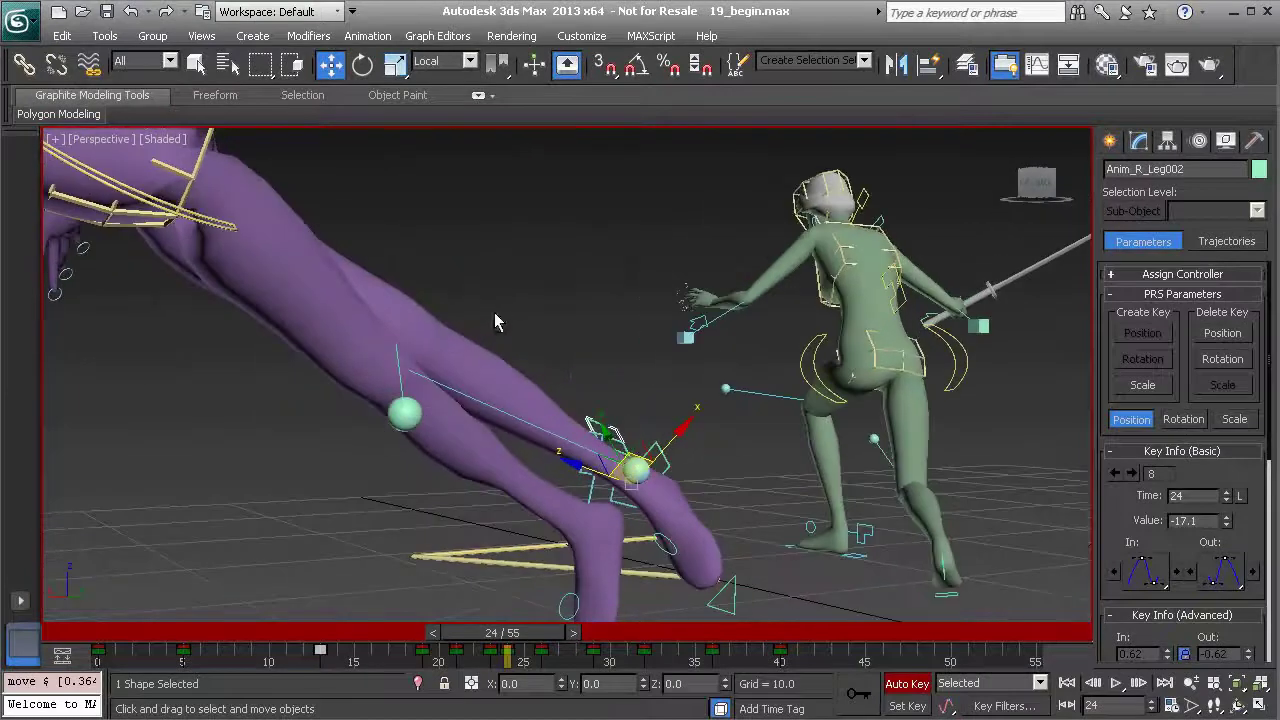
Move the left knee control (Anim_L_Knee002) across, close to the right knee control.
{"action": "left_click", "coordinate": [640, 465]}
{"action": "middle_click_drag", "start_coordinate": [640, 465], "coordinate": [637, 421], "text": "alt"}
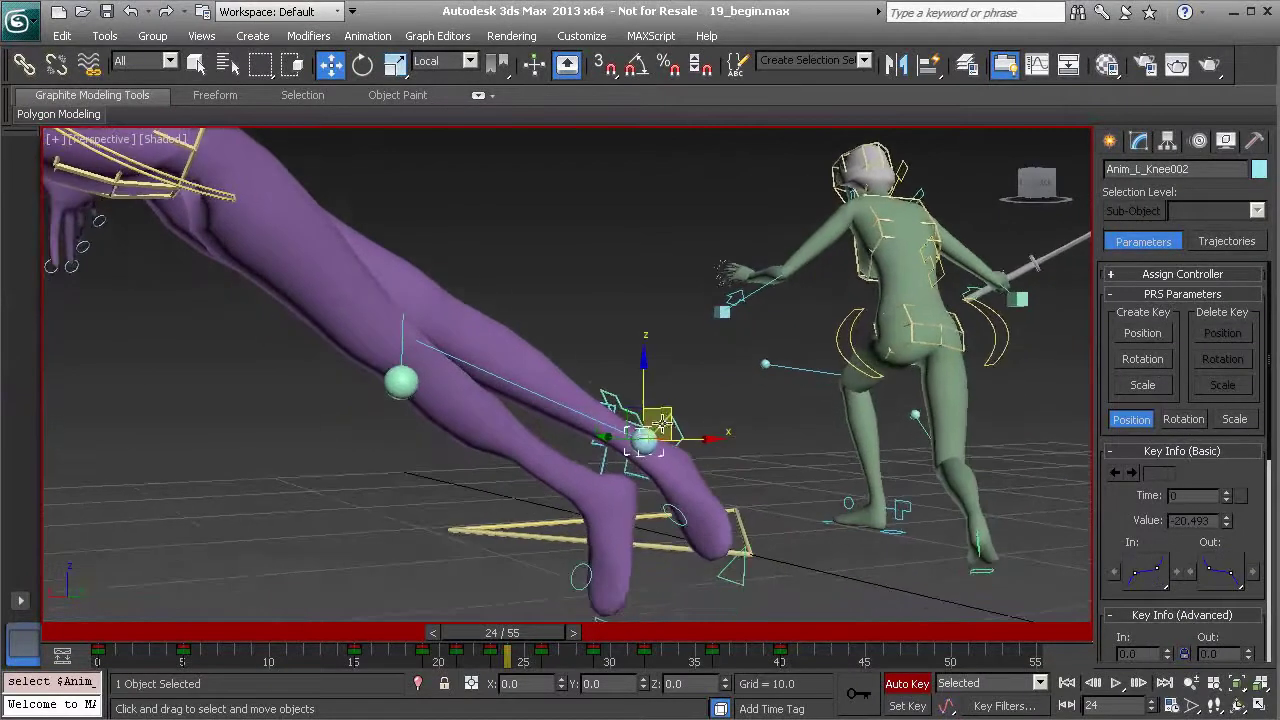
{"action": "left_click_drag", "start_coordinate": [650, 445], "coordinate": [334, 485]}
{"action": "middle_click_drag", "start_coordinate": [348, 485], "coordinate": [289, 391], "text": "alt"}
Rotate the right foot control (Anim_R_Leg002) to about 76 degrees in X and check the pose on the timeline.
{"action": "left_click", "coordinate": [293, 376]}
{"action": "key", "text": "e"}
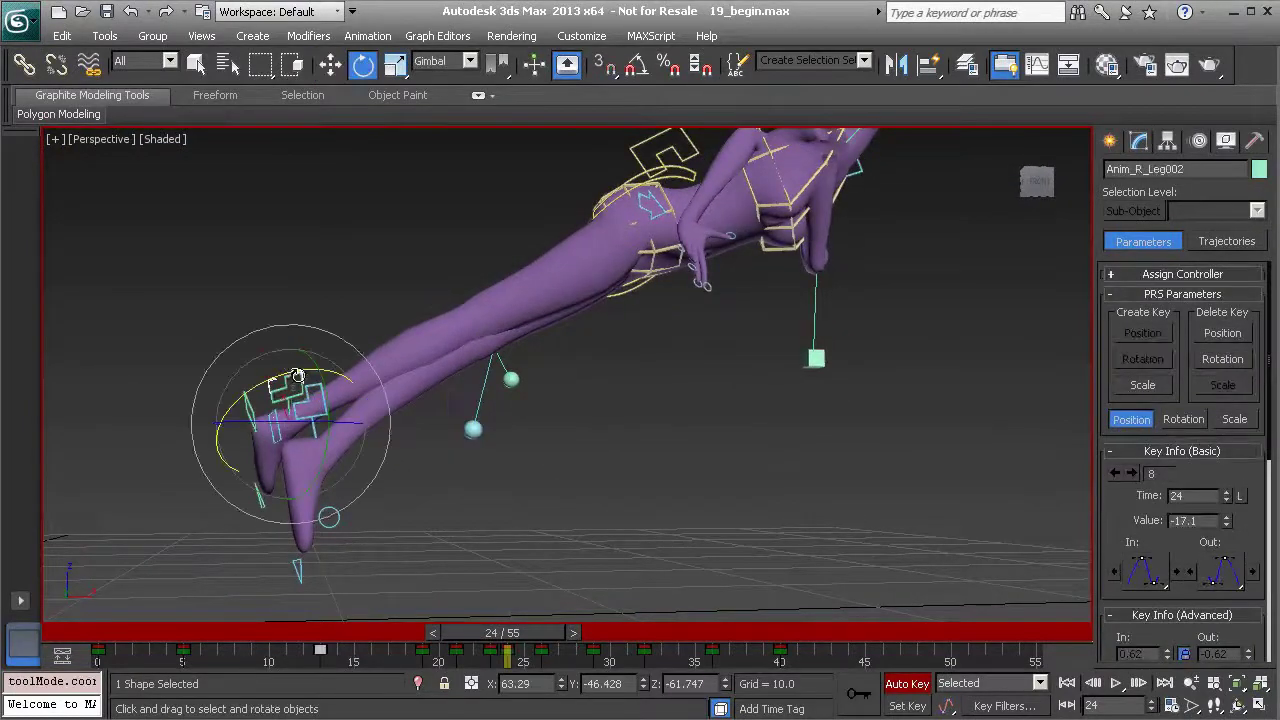
{"action": "left_click_drag", "start_coordinate": [283, 373], "coordinate": [302, 370]}
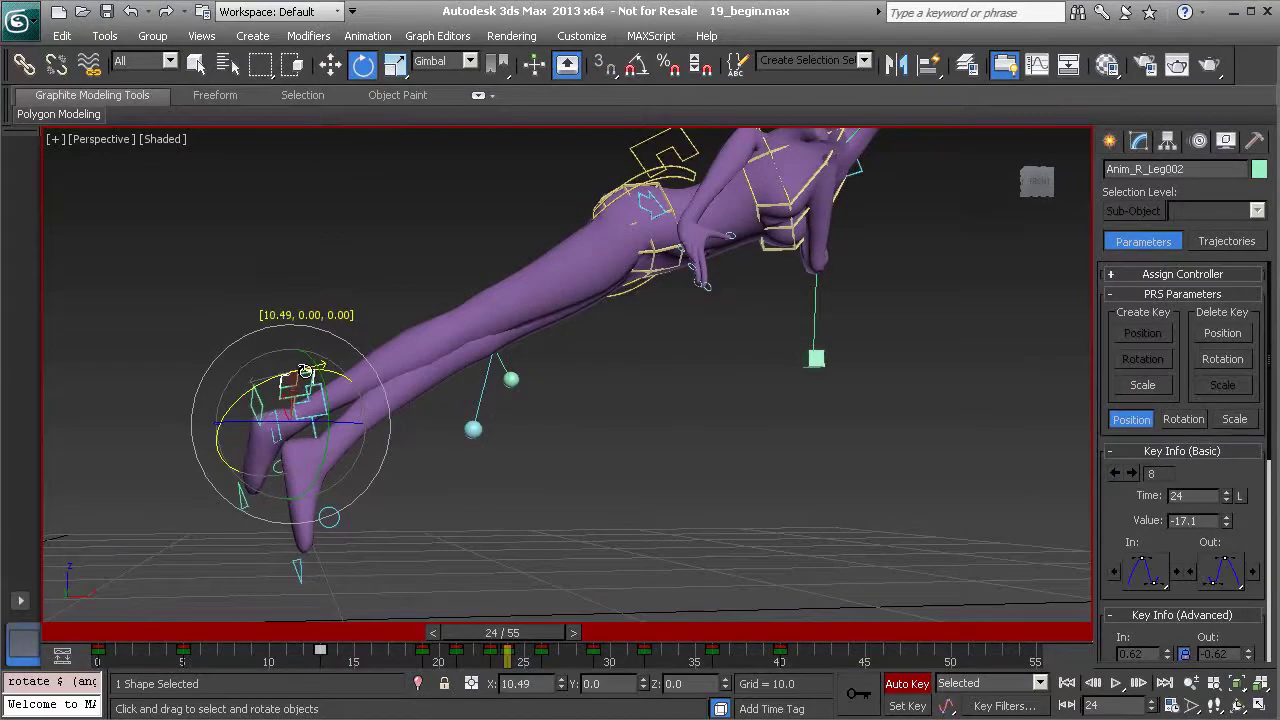
{"action": "middle_click_drag", "start_coordinate": [283, 438], "coordinate": [366, 457], "text": "alt"}
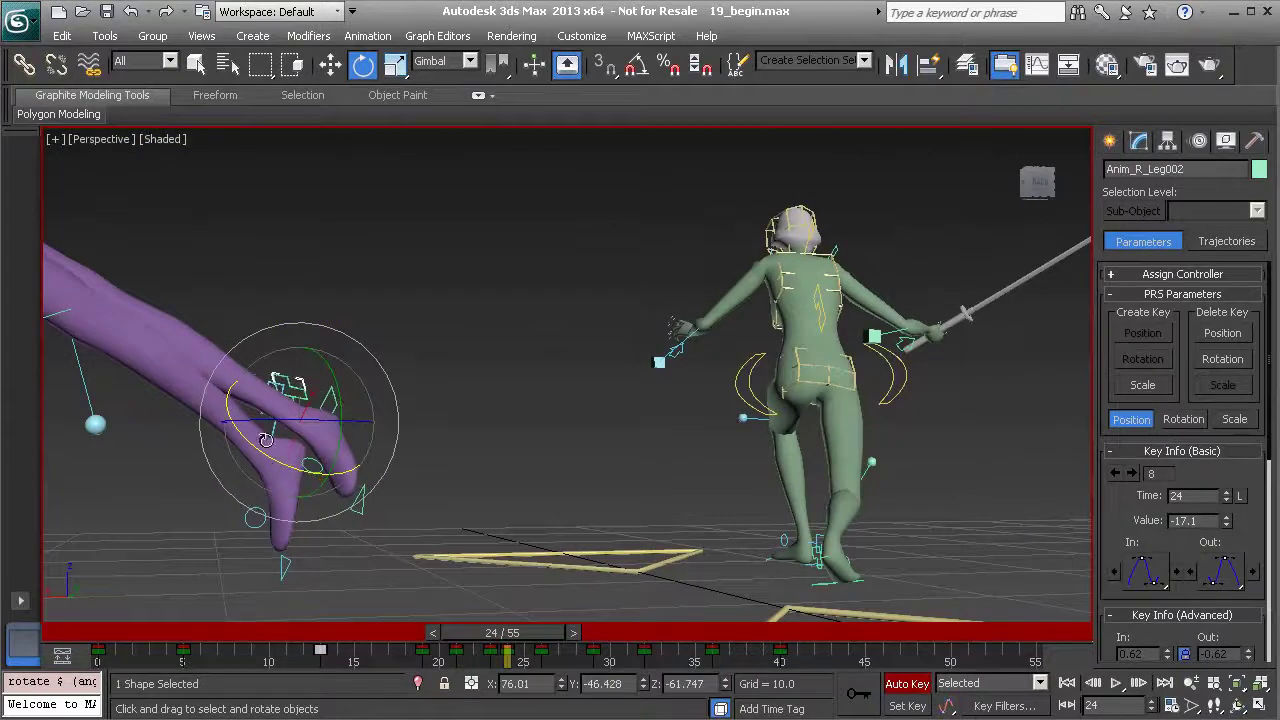
{"action": "middle_click_drag", "start_coordinate": [314, 468], "coordinate": [384, 472], "text": "alt"}
{"action": "middle_click_drag", "start_coordinate": [527, 453], "coordinate": [447, 444], "text": "alt"}
{"action": "mouse_move", "coordinate": [534, 633]}
{"action": "left_mouse_down"}
{"action": "mouse_move", "coordinate": [500, 645]}
{"action": "mouse_move", "coordinate": [557, 650]}
{"action": "mouse_move", "coordinate": [522, 645]}
{"action": "mouse_move", "coordinate": [546, 650]}
{"action": "mouse_move", "coordinate": [535, 646]}
{"action": "left_mouse_up"}
{"action": "key", "text": "e"}
Rotate the purple character's chest control (Anim_Chest002) to about 0.3 degrees in Y and shift it slightly along its local X axis.
{"action": "scroll", "coordinate": [455, 405], "scroll_direction": "up", "scroll_amount": 10}
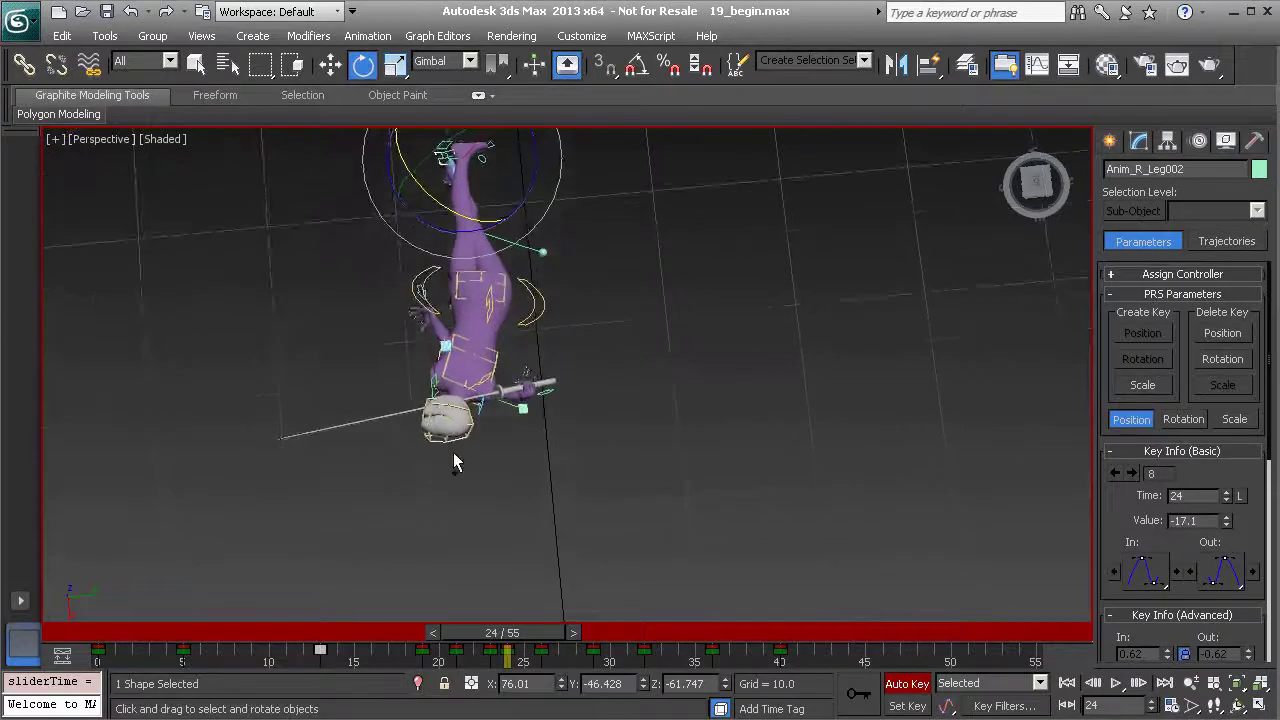
{"action": "middle_click_drag", "start_coordinate": [455, 399], "coordinate": [459, 401]}
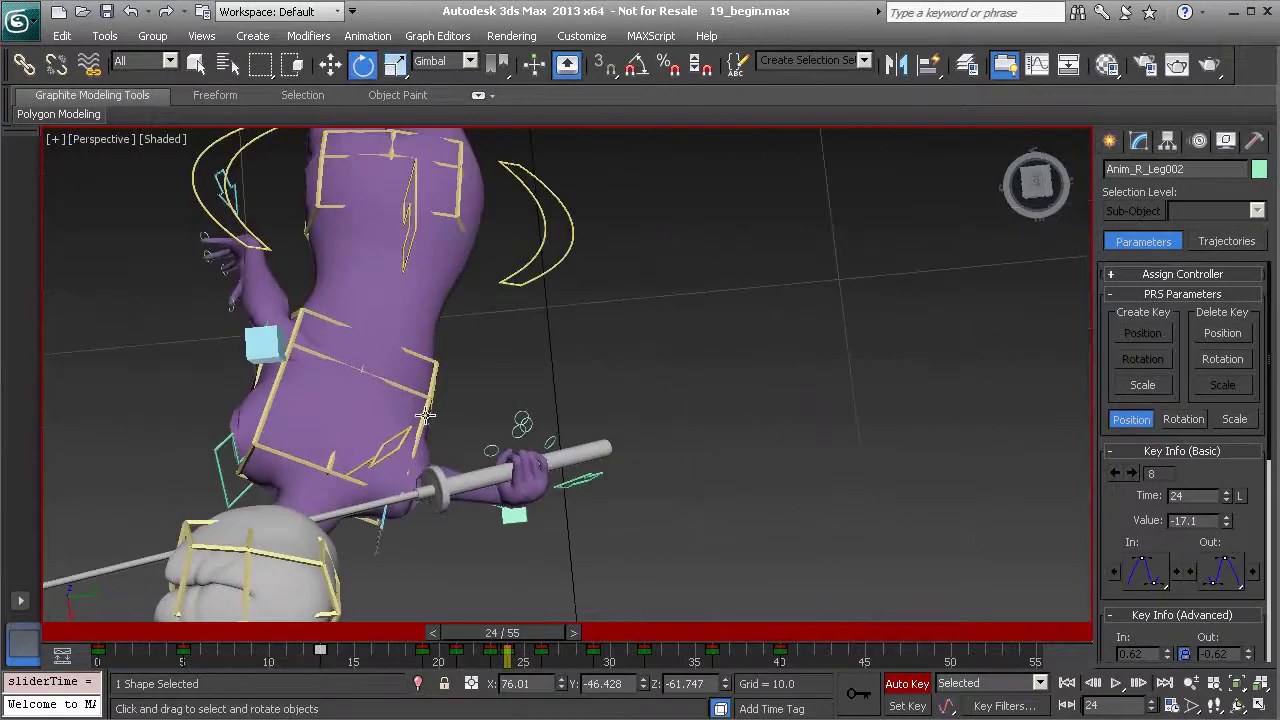
{"action": "left_click", "coordinate": [425, 416]}
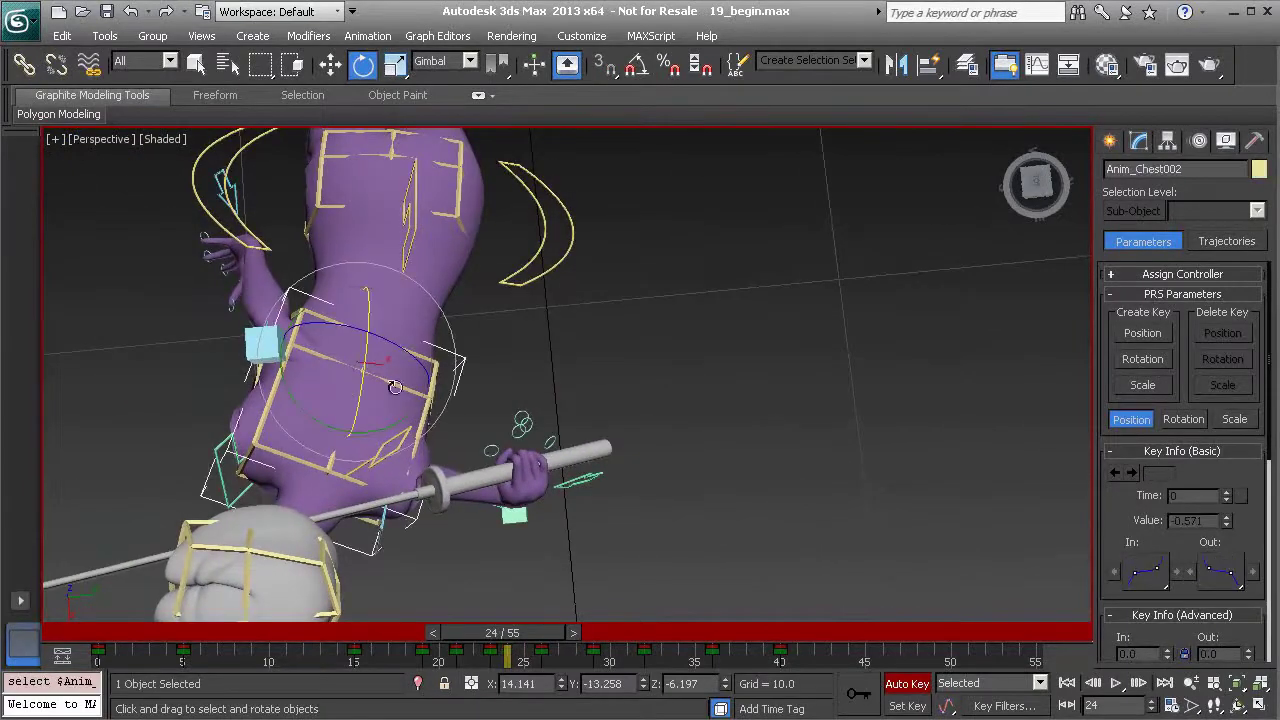
{"action": "left_click_drag", "start_coordinate": [331, 428], "coordinate": [349, 440]}
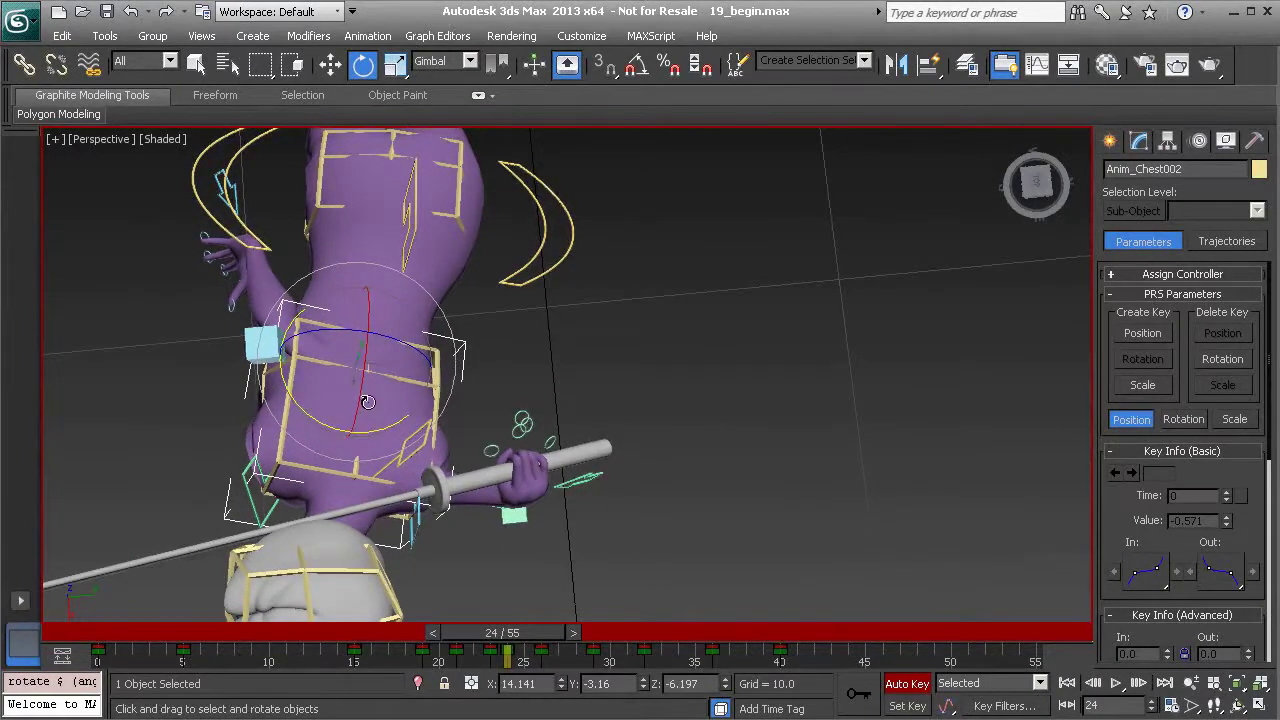
{"action": "left_click_drag", "start_coordinate": [340, 431], "coordinate": [406, 400]}
{"action": "key", "text": "w"}
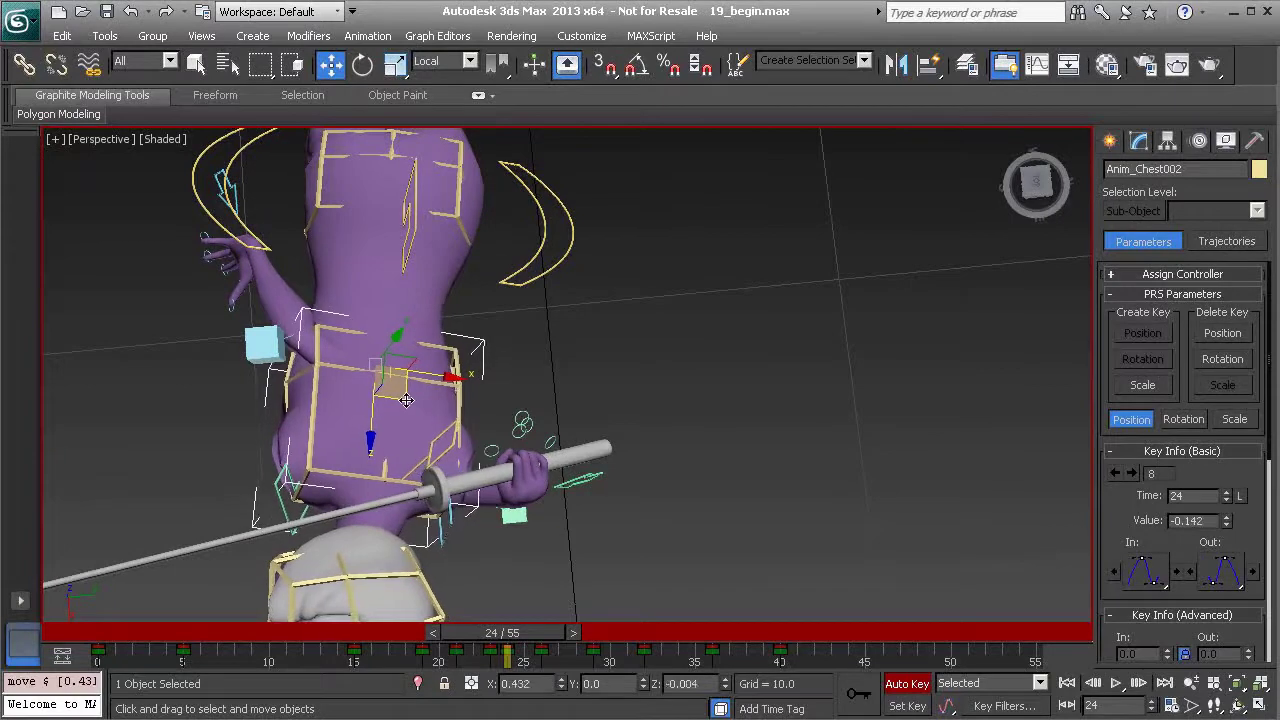
{"action": "key", "text": "e"}
{"action": "left_click_drag", "start_coordinate": [346, 429], "coordinate": [351, 433]}
{"action": "scroll", "coordinate": [418, 425], "scroll_direction": "down", "scroll_amount": 5}
{"action": "middle_click_drag", "start_coordinate": [418, 425], "coordinate": [495, 571], "text": "alt"}
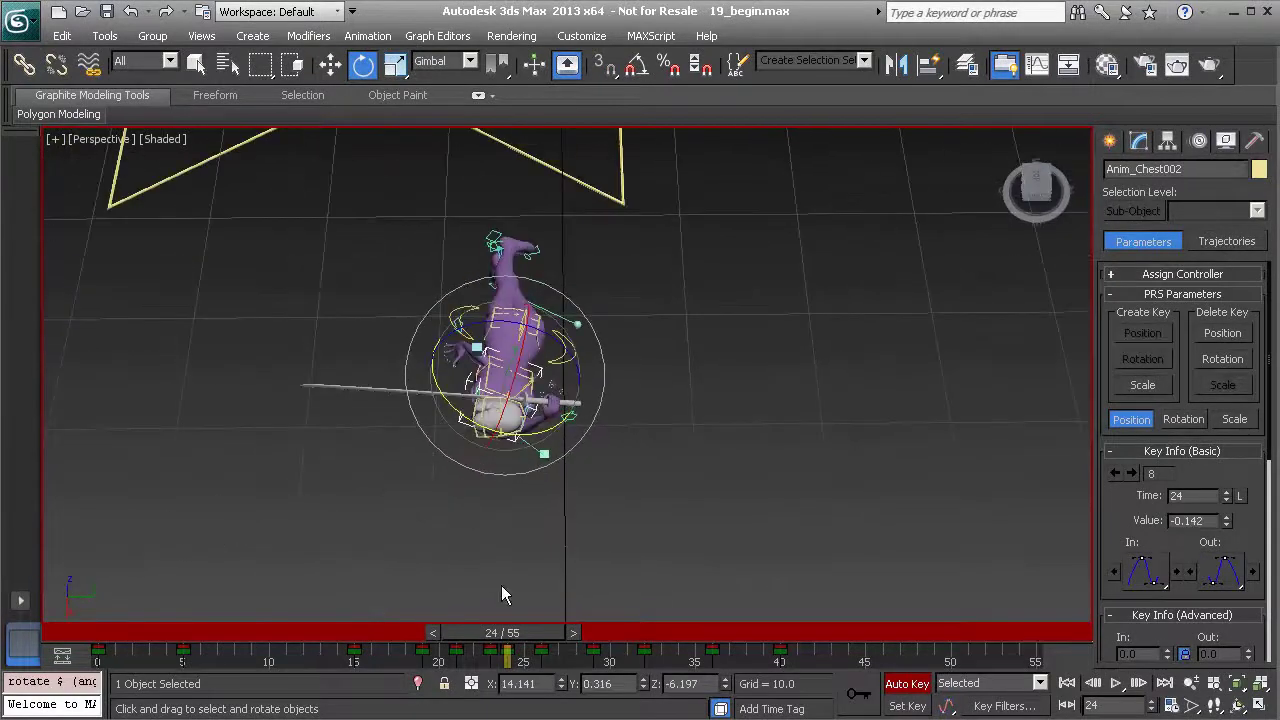
{"action": "mouse_move", "coordinate": [517, 633]}
{"action": "left_mouse_down"}
{"action": "mouse_move", "coordinate": [499, 631]}
{"action": "mouse_move", "coordinate": [523, 637]}
{"action": "left_mouse_up"}
{"action": "key", "text": "e"}
Move the sword-holding right arm control (Anim_R_Arm002) down and in toward the waist at frame 24.
{"action": "middle_click_drag", "start_coordinate": [578, 590], "coordinate": [625, 355], "text": "alt"}
{"action": "scroll", "coordinate": [522, 508], "scroll_direction": "up", "scroll_amount": 3}
{"action": "left_click", "coordinate": [706, 367]}
{"action": "left_click", "coordinate": [577, 421]}
{"action": "middle_click_drag", "start_coordinate": [577, 421], "coordinate": [594, 404], "text": "alt"}
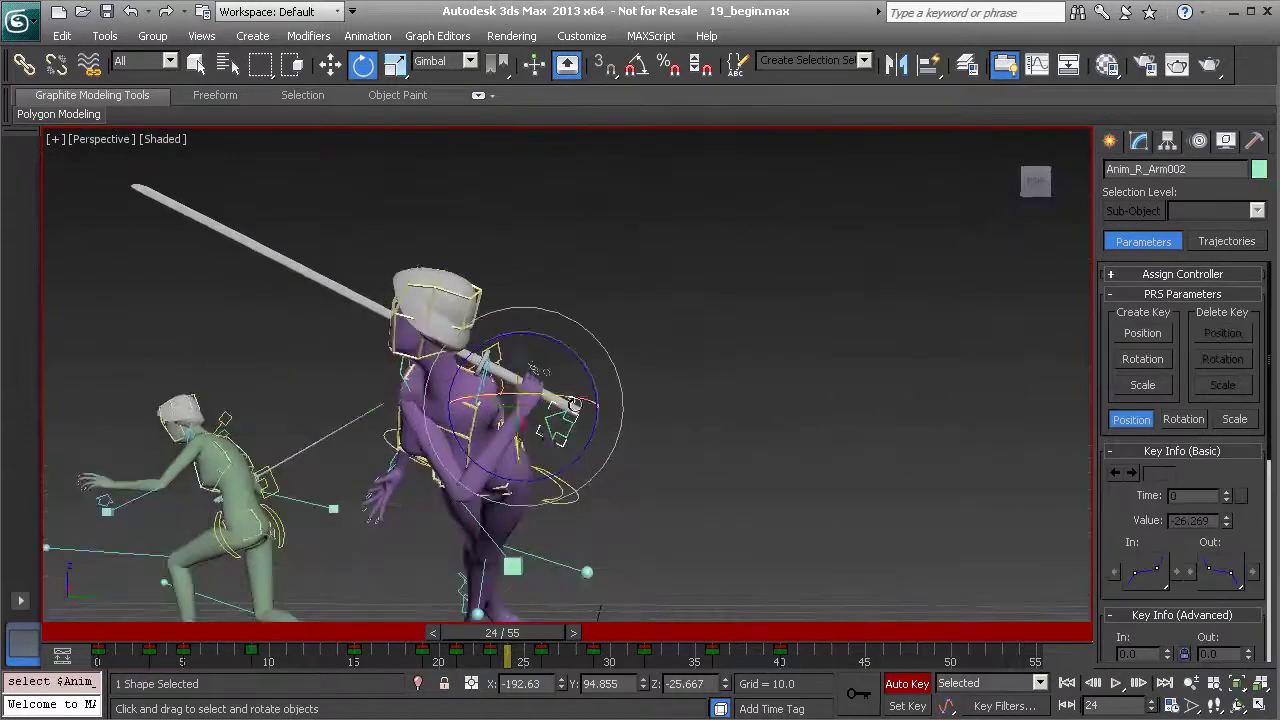
{"action": "mouse_move", "coordinate": [527, 645]}
{"action": "left_mouse_down"}
{"action": "mouse_move", "coordinate": [455, 643]}
{"action": "mouse_move", "coordinate": [507, 641]}
{"action": "left_mouse_up"}
{"action": "key", "text": "e"}
{"action": "key", "text": "e"}
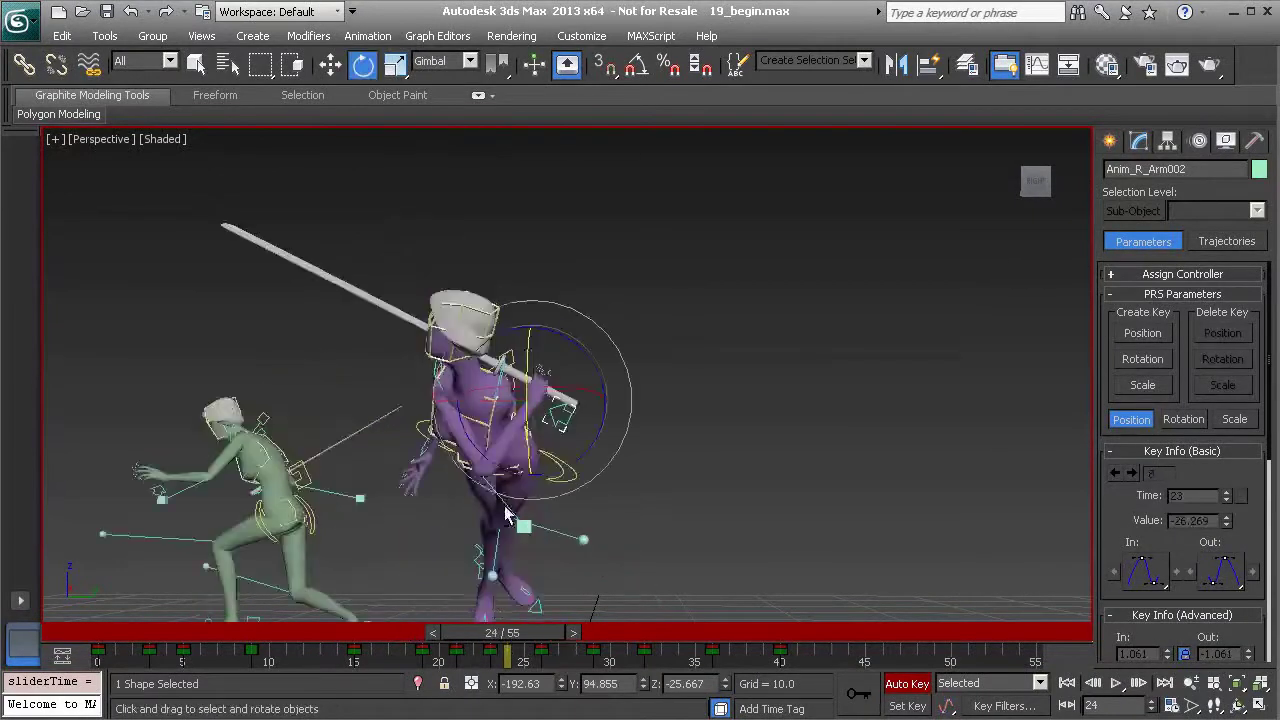
{"action": "middle_click_drag", "start_coordinate": [497, 498], "coordinate": [501, 491], "text": "alt"}
{"action": "key", "text": "w"}
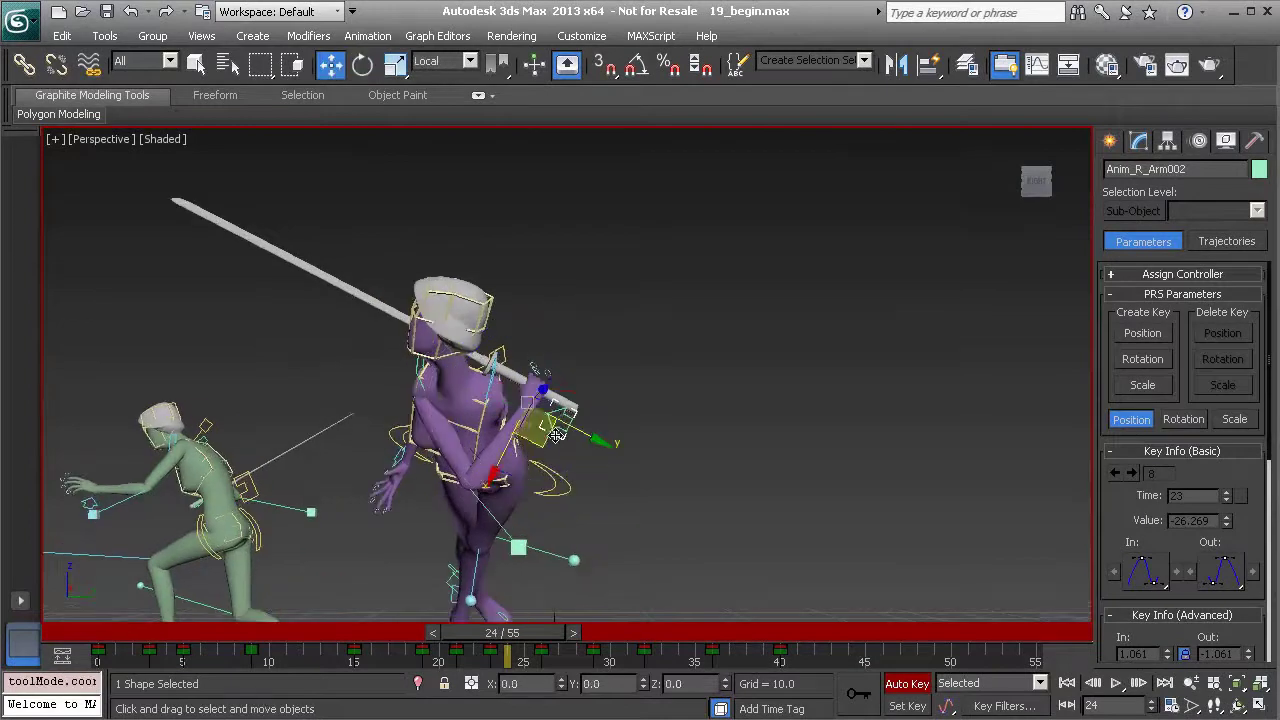
{"action": "middle_click_drag", "start_coordinate": [553, 397], "coordinate": [555, 422], "text": "alt"}
{"action": "left_click_drag", "start_coordinate": [549, 443], "coordinate": [521, 491]}
Rotate the right arm control to about -85 degrees in Z so the sword stands nearly upright.
{"action": "key", "text": "e"}
{"action": "left_click_drag", "start_coordinate": [561, 413], "coordinate": [495, 465]}
{"action": "middle_click_drag", "start_coordinate": [495, 465], "coordinate": [489, 470], "text": "alt"}
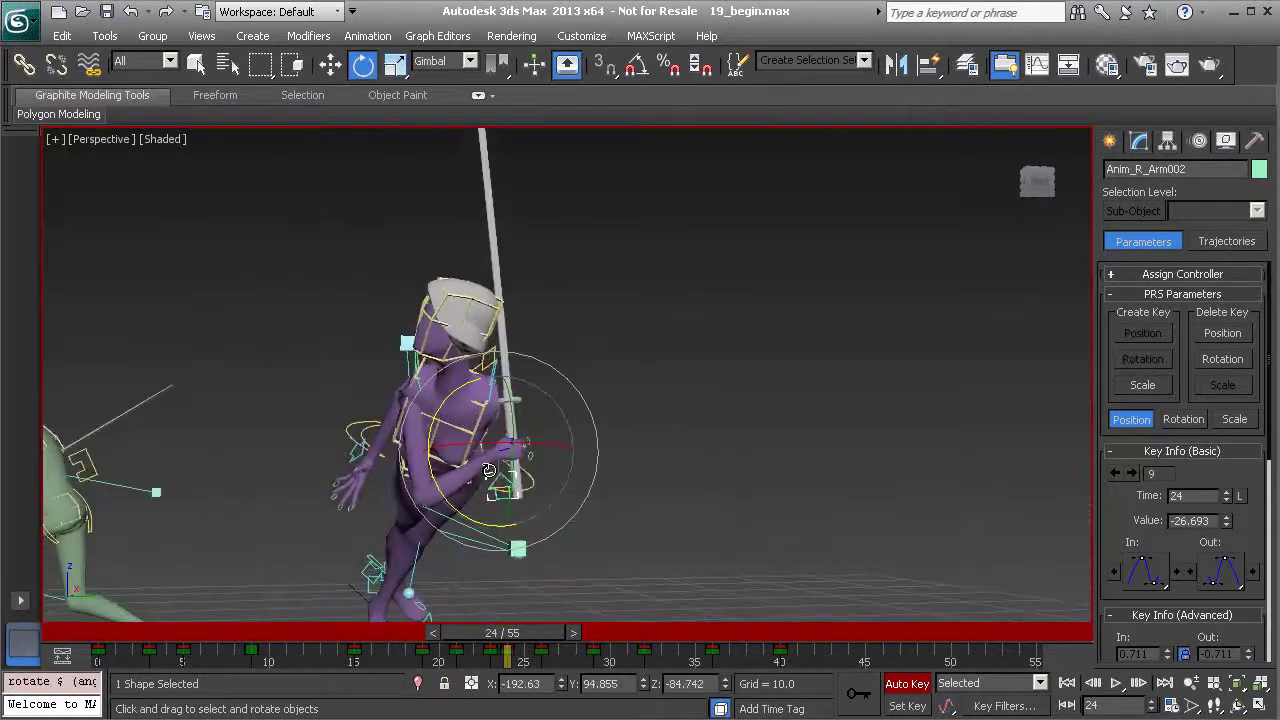
{"action": "middle_click_drag", "start_coordinate": [475, 550], "coordinate": [521, 567], "text": "alt"}
Move the right elbow control (Anim_R_Elbow002) far out to the character's right side to swing the elbow outward.
{"action": "left_click", "coordinate": [560, 562]}
{"action": "left_click", "coordinate": [517, 552]}
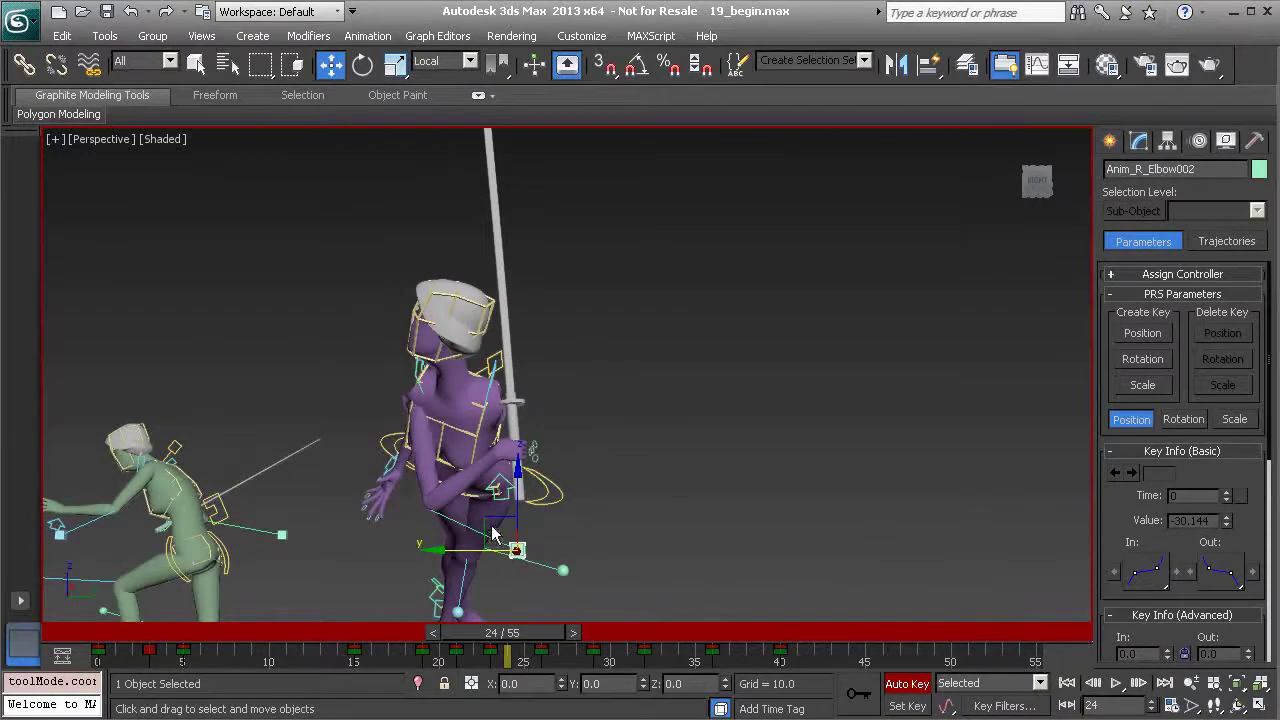
{"action": "left_click_drag", "start_coordinate": [482, 522], "coordinate": [230, 540]}
{"action": "middle_click_drag", "start_coordinate": [230, 540], "coordinate": [378, 500], "text": "alt"}
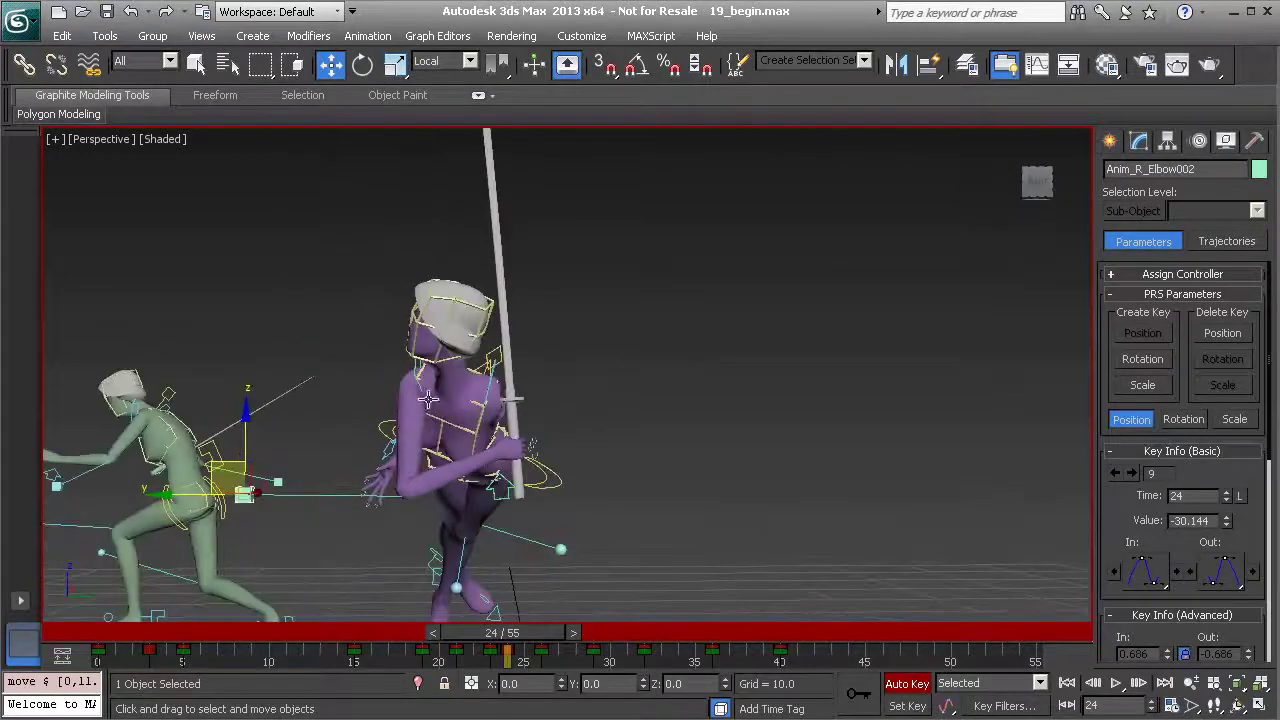
Lower the right arm control (Anim_R_Arm002) toward the hip and rotate it to about -94 degrees in Z.
{"action": "left_click", "coordinate": [503, 478]}
{"action": "left_click_drag", "start_coordinate": [484, 480], "coordinate": [465, 505]}
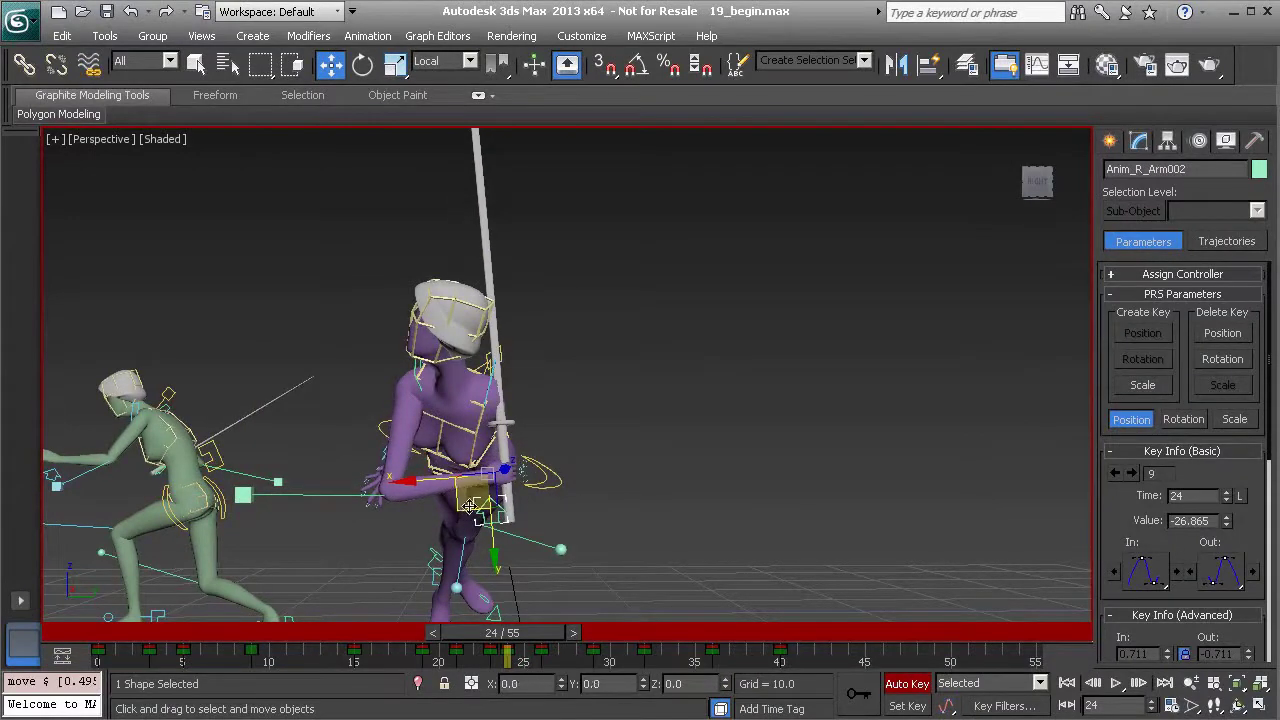
{"action": "key", "text": "e"}
{"action": "left_click_drag", "start_coordinate": [549, 519], "coordinate": [532, 538]}
{"action": "key", "text": "w"}
{"action": "left_click_drag", "start_coordinate": [476, 490], "coordinate": [469, 502]}
{"action": "mouse_move", "coordinate": [531, 642]}
{"action": "left_mouse_down"}
{"action": "mouse_move", "coordinate": [494, 633]}
{"action": "mouse_move", "coordinate": [531, 642]}
{"action": "left_mouse_up"}
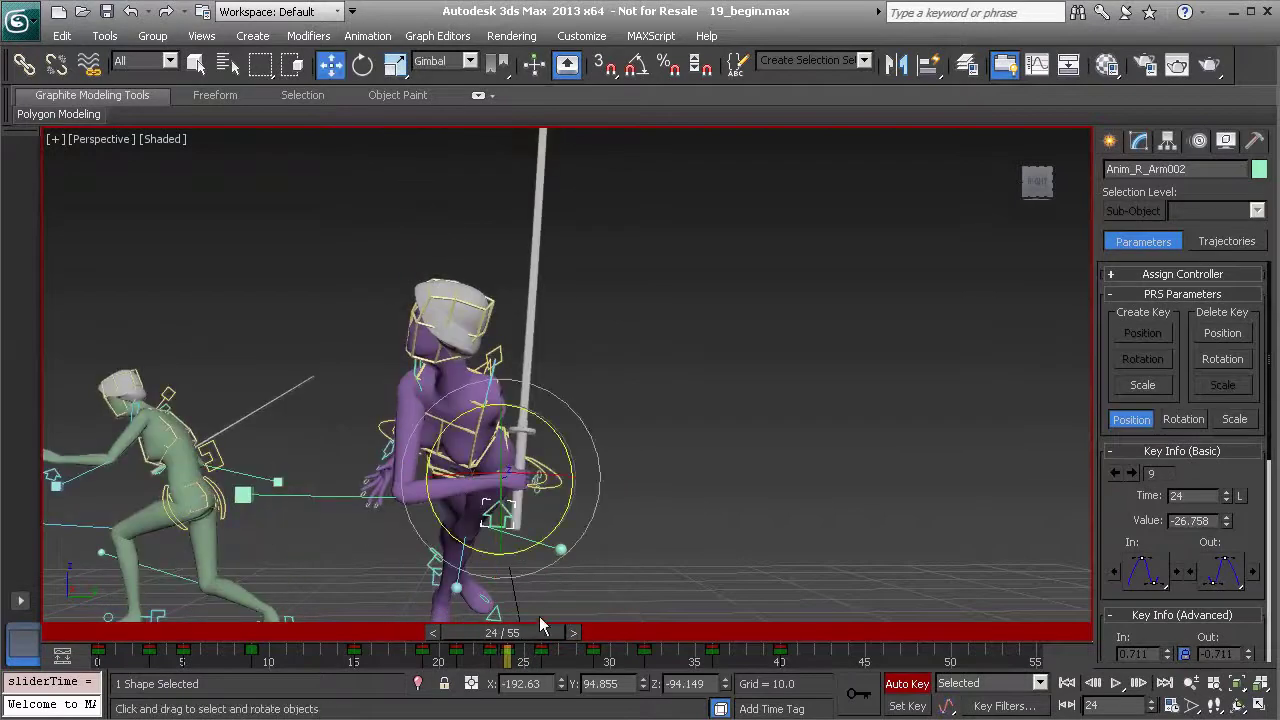
Rotate the right arm control about -13 degrees more in Z to tilt the sword outward, and lower the hand slightly.
{"action": "key", "text": "e"}
{"action": "left_click_drag", "start_coordinate": [560, 441], "coordinate": [573, 464]}
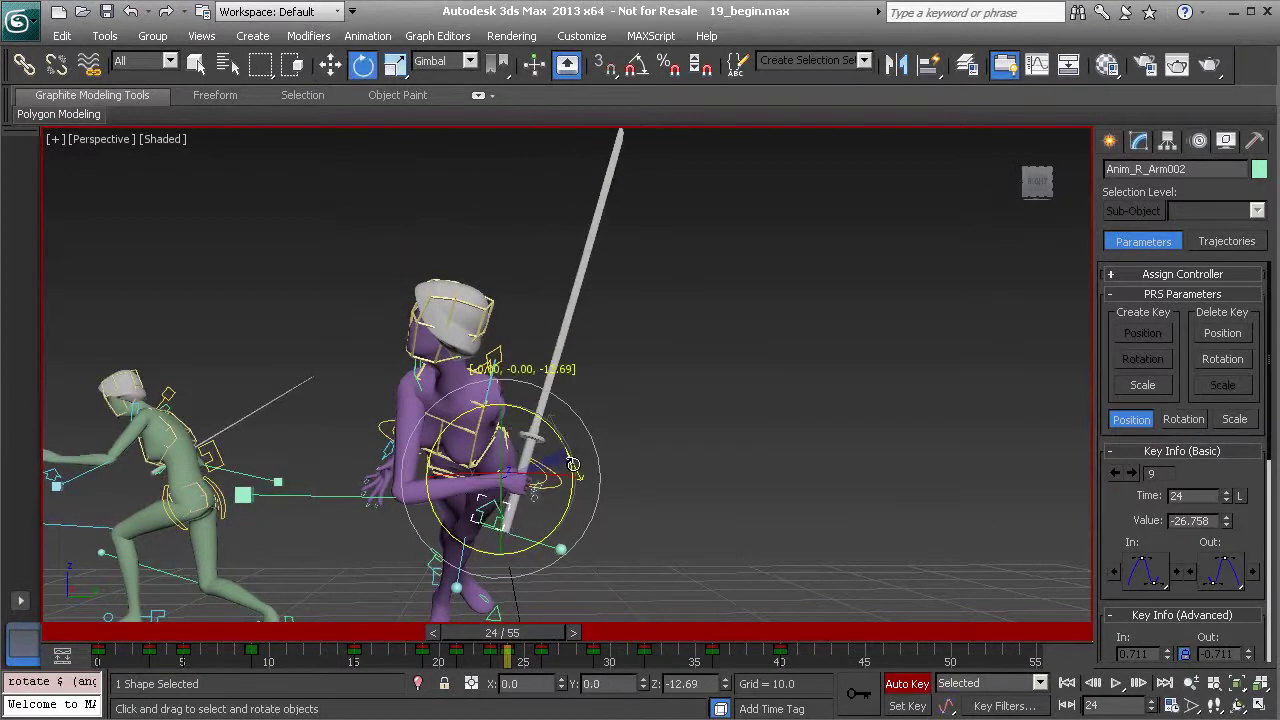
{"action": "key", "text": "w"}
{"action": "left_click_drag", "start_coordinate": [464, 501], "coordinate": [529, 521]}
{"action": "mouse_move", "coordinate": [530, 514]}
{"action": "middle_mouse_down", "text": "alt"}
{"action": "mouse_move", "coordinate": [651, 516]}
{"action": "mouse_move", "coordinate": [512, 518]}
{"action": "middle_mouse_up", "text": "alt"}
{"action": "mouse_move", "coordinate": [507, 636]}
{"action": "left_mouse_down"}
{"action": "mouse_move", "coordinate": [478, 634]}
{"action": "mouse_move", "coordinate": [517, 634]}
{"action": "left_mouse_up"}
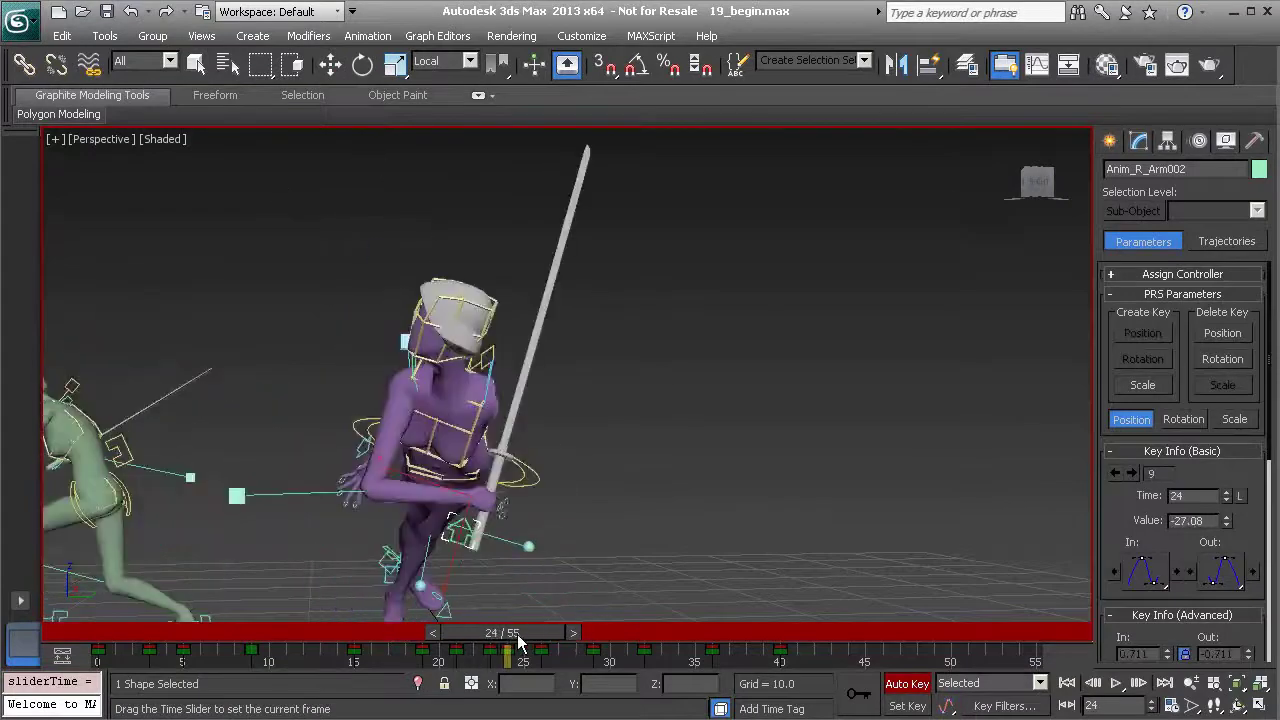
{"action": "key", "text": "w"}
Move the left arm control (Anim_L_Arm002) to bring the left hand down beside the left hip at frame 24.
{"action": "middle_click_drag", "start_coordinate": [520, 502], "coordinate": [481, 492], "text": "alt"}
{"action": "left_click", "coordinate": [213, 468]}
{"action": "middle_click_drag", "start_coordinate": [213, 468], "coordinate": [420, 440], "text": "alt"}
{"action": "left_click_drag", "start_coordinate": [441, 456], "coordinate": [327, 392]}
{"action": "middle_click_drag", "start_coordinate": [327, 392], "coordinate": [315, 432], "text": "alt"}
{"action": "left_click_drag", "start_coordinate": [259, 393], "coordinate": [340, 435]}
{"action": "middle_click_drag", "start_coordinate": [340, 435], "coordinate": [360, 408], "text": "alt"}
{"action": "left_click_drag", "start_coordinate": [351, 438], "coordinate": [354, 416]}
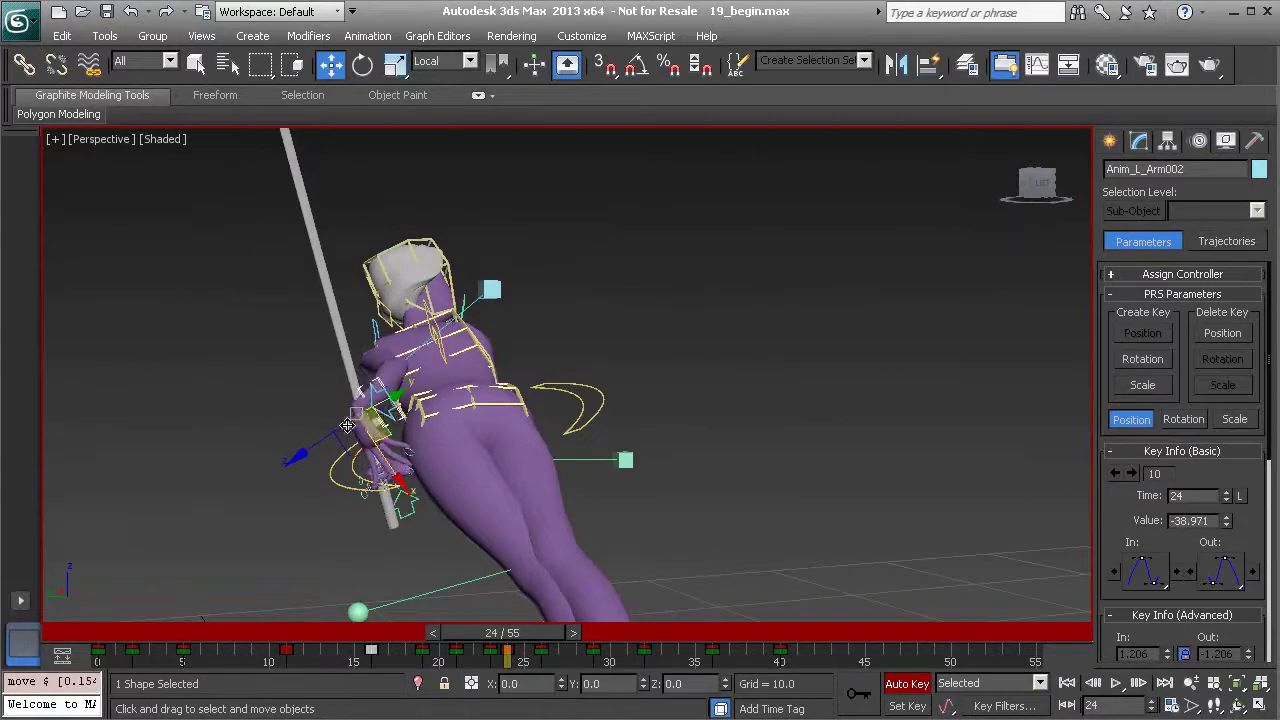
Fine-tune the left arm control's position at frame 24 and compare the pose with frame 23.
{"action": "middle_click_drag", "start_coordinate": [354, 418], "coordinate": [430, 413], "text": "alt"}
{"action": "middle_click_drag", "start_coordinate": [358, 440], "coordinate": [366, 432], "text": "alt"}
{"action": "left_click_drag", "start_coordinate": [333, 416], "coordinate": [341, 424]}
{"action": "middle_click_drag", "start_coordinate": [359, 437], "coordinate": [363, 527], "text": "alt"}
{"action": "left_click_drag", "start_coordinate": [520, 640], "coordinate": [500, 640]}
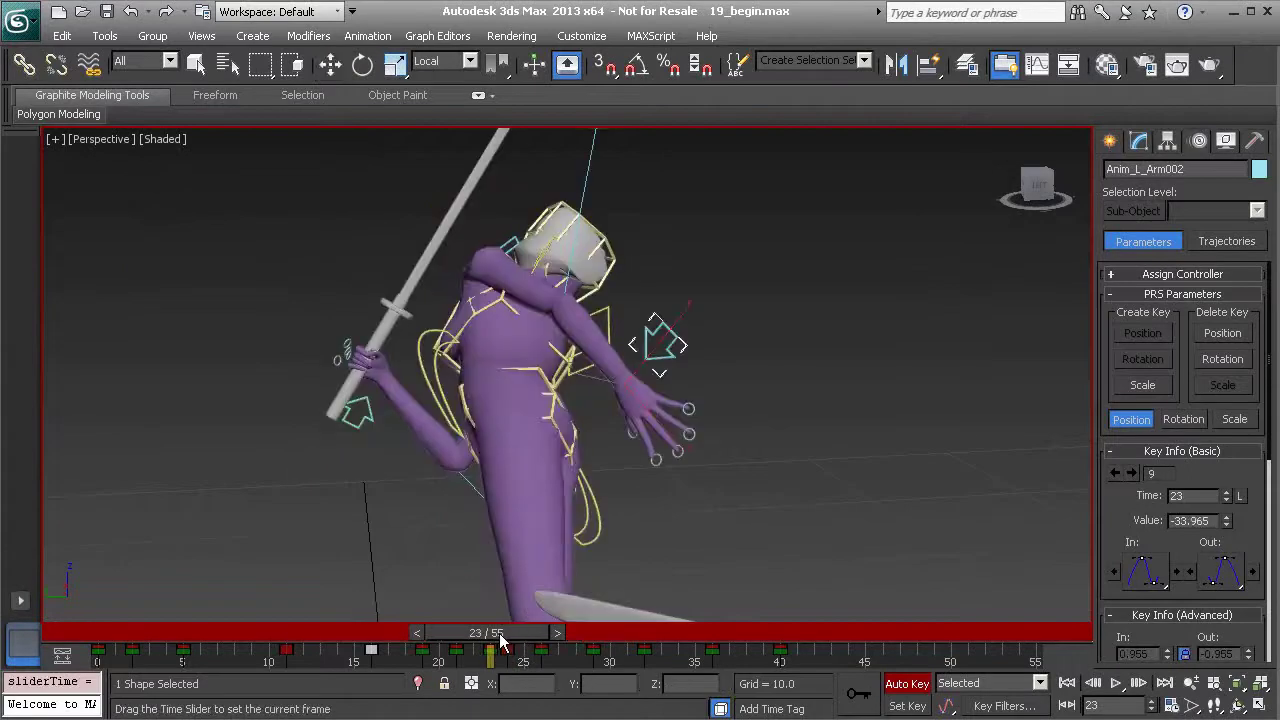
{"action": "left_click_drag", "start_coordinate": [506, 632], "coordinate": [511, 634]}
Rotate the left arm control at frame 24 to reorient the left hand beside the hip.
{"action": "key", "text": "w"}
{"action": "middle_click_drag", "start_coordinate": [447, 500], "coordinate": [428, 443], "text": "alt"}
{"action": "key", "text": "e"}
{"action": "left_click_drag", "start_coordinate": [420, 438], "coordinate": [400, 327]}
{"action": "middle_click_drag", "start_coordinate": [426, 371], "coordinate": [440, 442], "text": "alt"}
{"action": "left_click_drag", "start_coordinate": [430, 445], "coordinate": [428, 462]}
{"action": "middle_click_drag", "start_coordinate": [436, 408], "coordinate": [457, 456], "text": "alt"}
{"action": "mouse_move", "coordinate": [510, 643]}
{"action": "left_mouse_down"}
{"action": "mouse_move", "coordinate": [491, 636]}
{"action": "mouse_move", "coordinate": [510, 643]}
{"action": "left_mouse_up"}
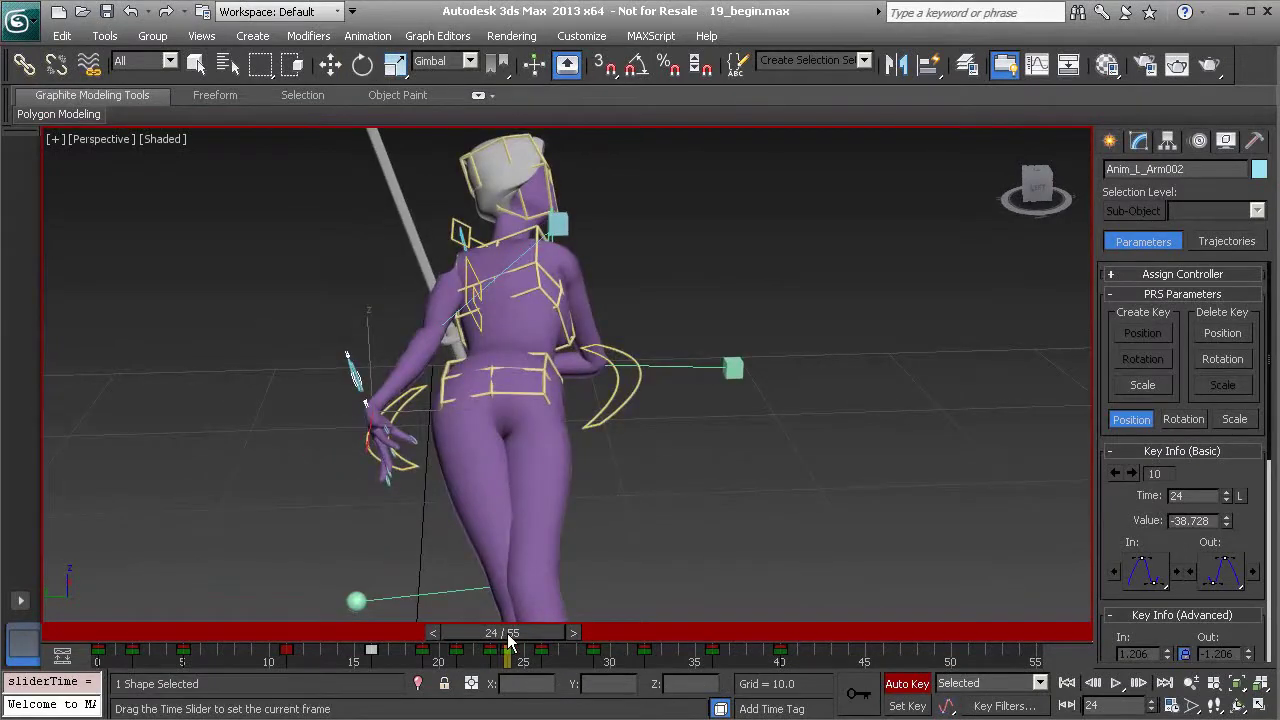
Rotate the left clavicle control (Anim_L_Clavicle002) at frame 24 to adjust the left shoulder.
{"action": "key", "text": "e"}
{"action": "middle_click_drag", "start_coordinate": [289, 436], "coordinate": [348, 438], "text": "alt"}
{"action": "left_click", "coordinate": [185, 407]}
{"action": "middle_click_drag", "start_coordinate": [185, 407], "coordinate": [412, 418], "text": "alt"}
{"action": "left_click_drag", "start_coordinate": [412, 418], "coordinate": [414, 399]}
{"action": "middle_click_drag", "start_coordinate": [414, 399], "coordinate": [517, 436], "text": "alt"}
{"action": "middle_click_drag", "start_coordinate": [440, 458], "coordinate": [478, 476], "text": "alt"}
Display the left clavicle's Shoulder Control attributes and compare the twist values and shoulder shape between frames 23 and 24.
{"action": "left_click", "coordinate": [1138, 142]}
{"action": "left_click_drag", "start_coordinate": [519, 634], "coordinate": [511, 629]}
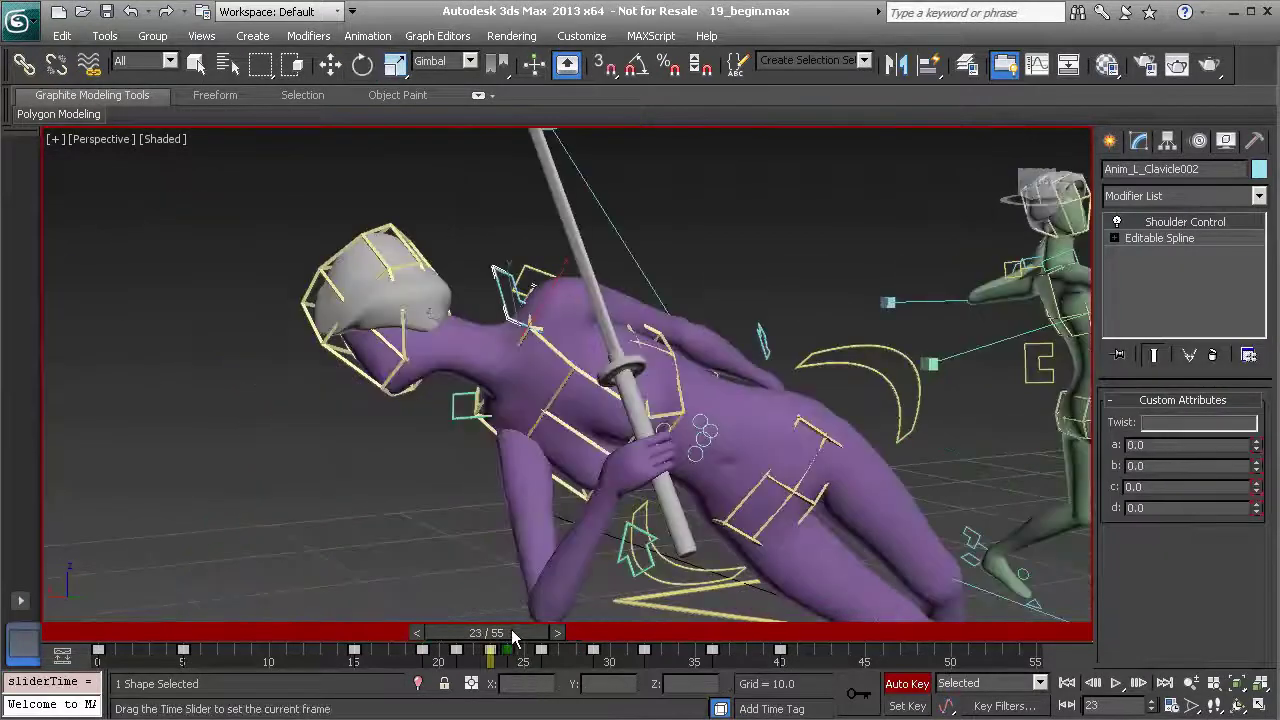
{"action": "middle_click_drag", "start_coordinate": [475, 518], "coordinate": [528, 592], "text": "alt"}
{"action": "mouse_move", "coordinate": [509, 633]}
{"action": "left_mouse_down"}
{"action": "mouse_move", "coordinate": [563, 631]}
{"action": "mouse_move", "coordinate": [518, 632]}
{"action": "left_mouse_up"}
{"action": "key", "text": "e"}
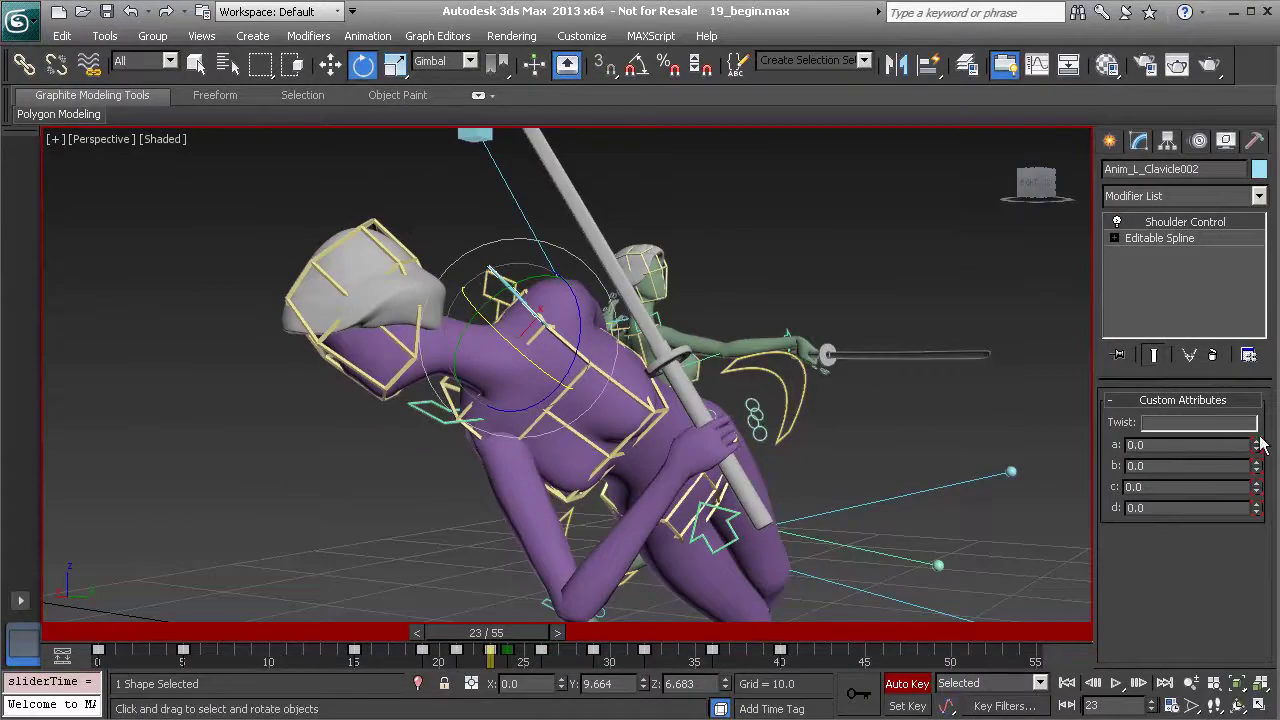
{"action": "key", "text": "q"}
{"action": "mouse_move", "coordinate": [517, 632]}
{"action": "left_mouse_down"}
{"action": "mouse_move", "coordinate": [564, 634]}
{"action": "mouse_move", "coordinate": [523, 629]}
{"action": "left_mouse_up"}
{"action": "key", "text": "e"}
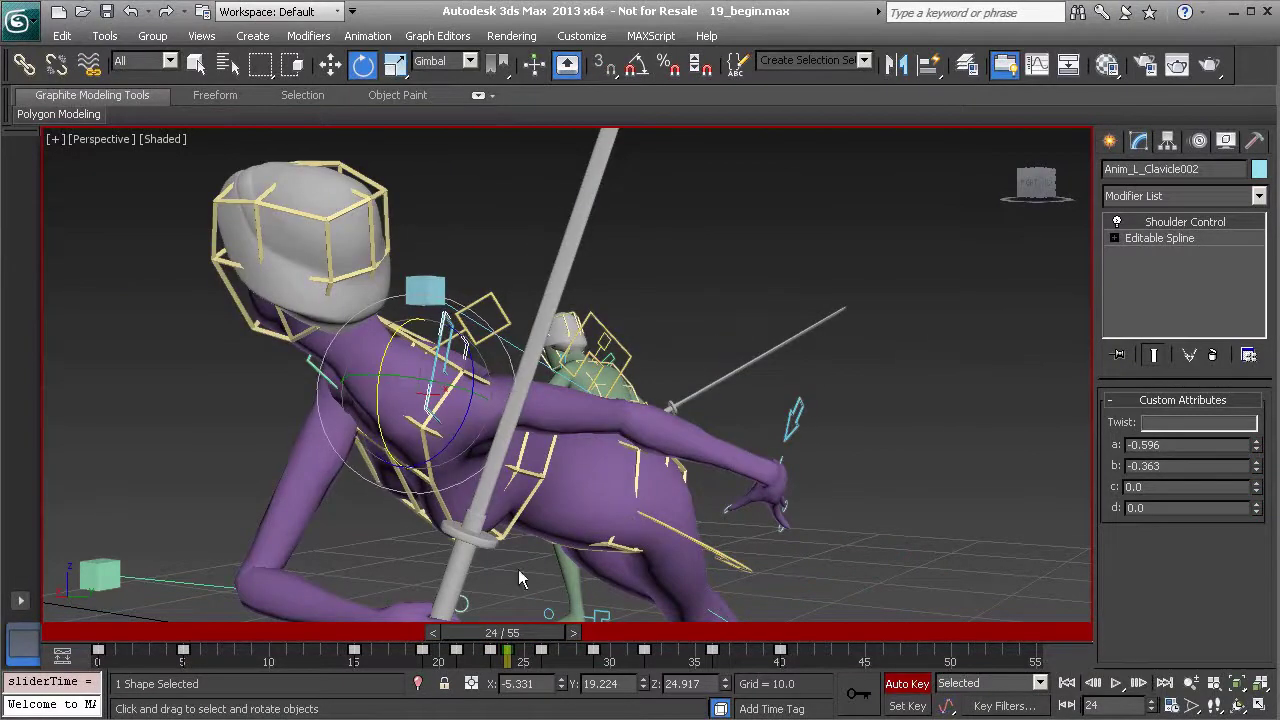
{"action": "mouse_move", "coordinate": [527, 634]}
{"action": "left_mouse_down"}
{"action": "mouse_move", "coordinate": [507, 635]}
{"action": "mouse_move", "coordinate": [529, 629]}
{"action": "mouse_move", "coordinate": [517, 625]}
{"action": "left_mouse_up"}
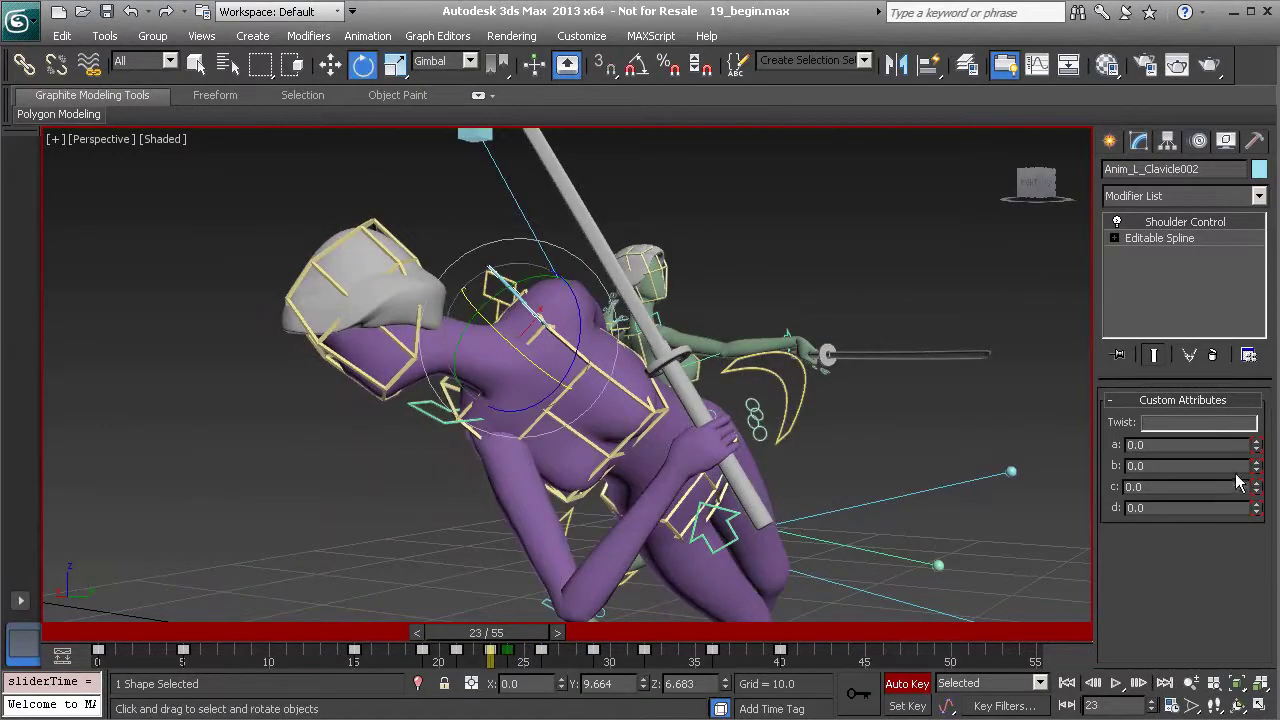
{"action": "left_click_drag", "start_coordinate": [508, 637], "coordinate": [563, 625]}
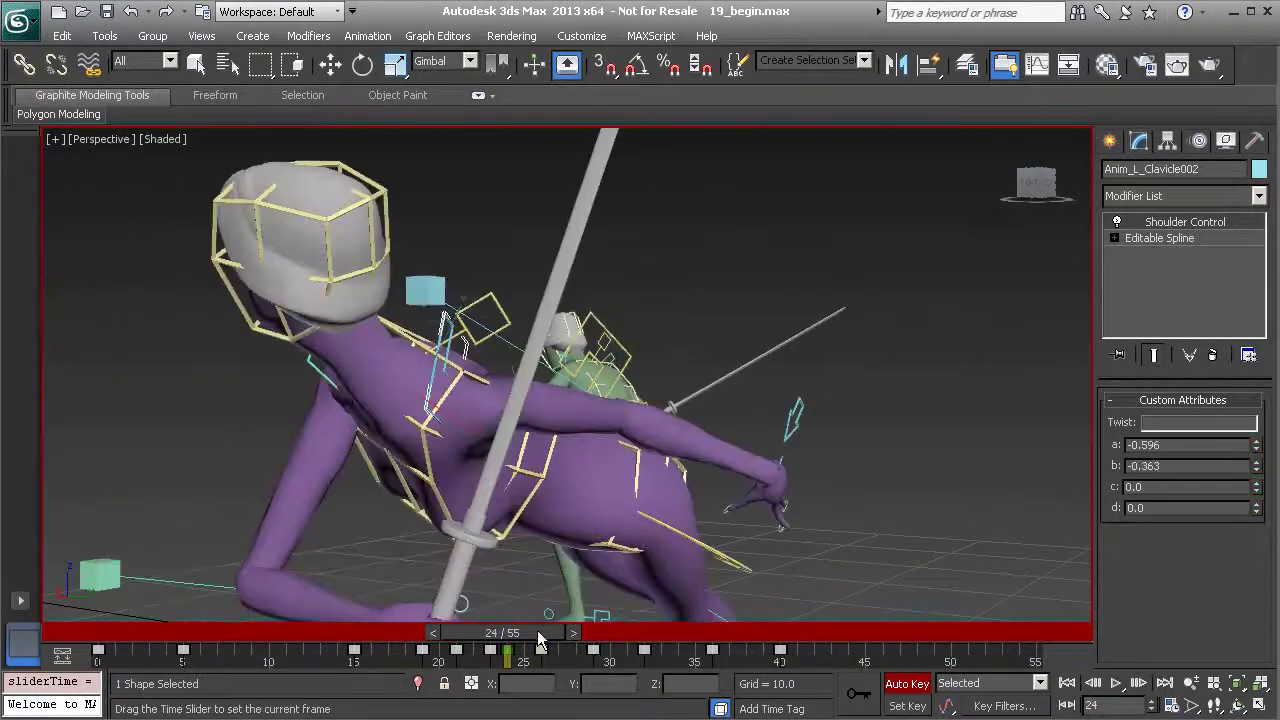
Reset the left clavicle's twist attributes a and b to 0.0 at frame 24.
{"action": "middle_click_drag", "start_coordinate": [457, 434], "coordinate": [494, 432], "text": "alt"}
{"action": "scroll", "coordinate": [478, 494], "scroll_direction": "up", "scroll_amount": 2}
{"action": "middle_click_drag", "start_coordinate": [476, 488], "coordinate": [500, 468]}
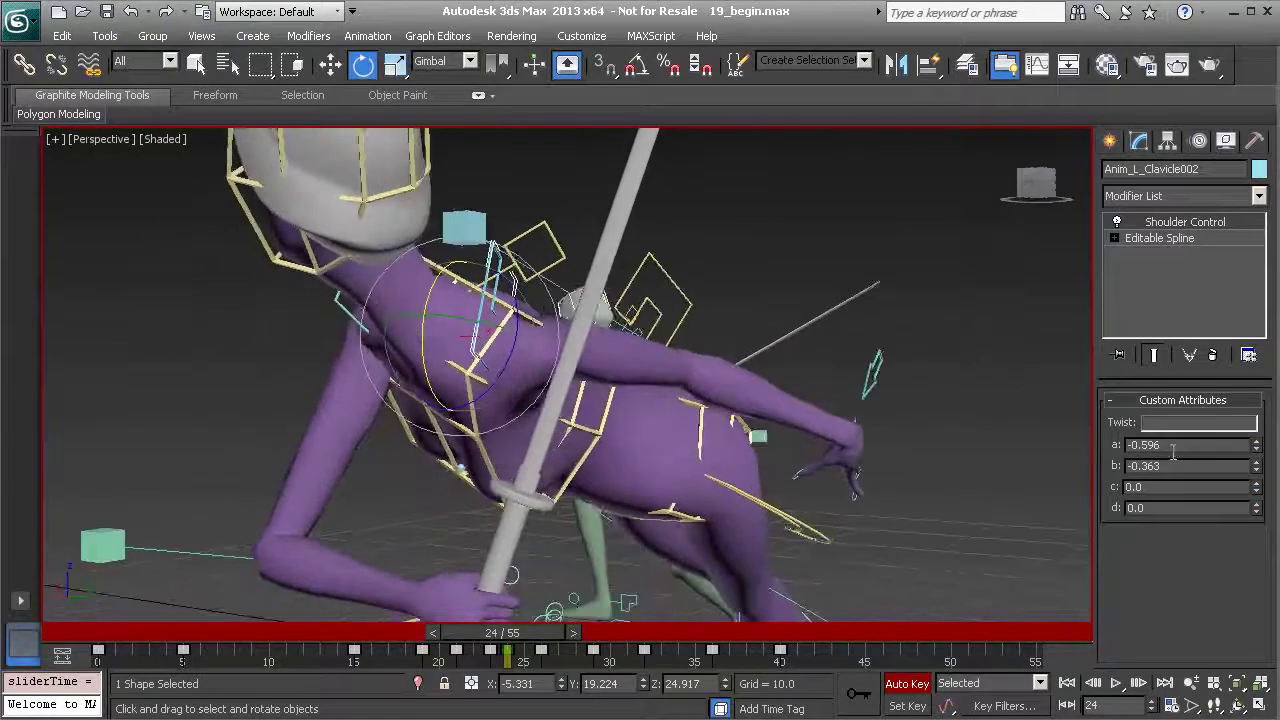
{"action": "right_click", "coordinate": [1258, 451]}
{"action": "middle_click_drag", "start_coordinate": [695, 402], "coordinate": [894, 438], "text": "alt"}
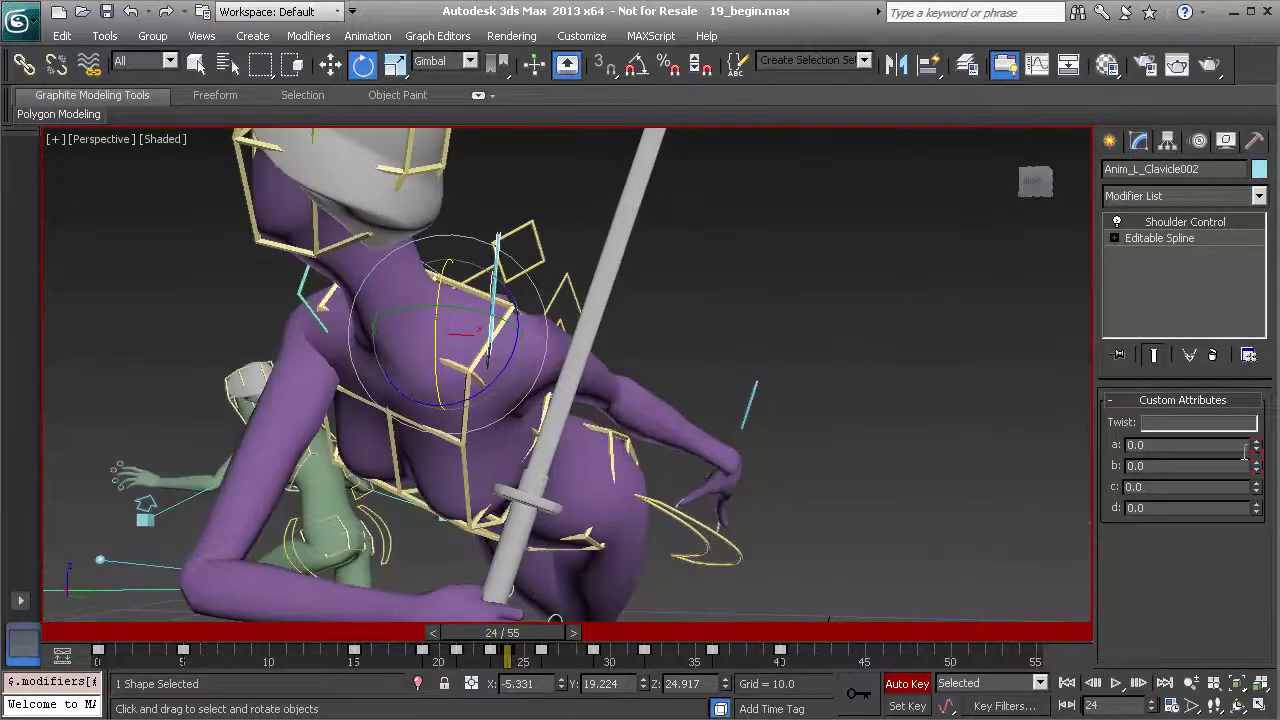
Set the left clavicle's twist attribute a to 0.8 and b to 0.1 at frame 24, judging the shoulder from several angles.
{"action": "middle_click_drag", "start_coordinate": [750, 398], "coordinate": [638, 349], "text": "alt"}
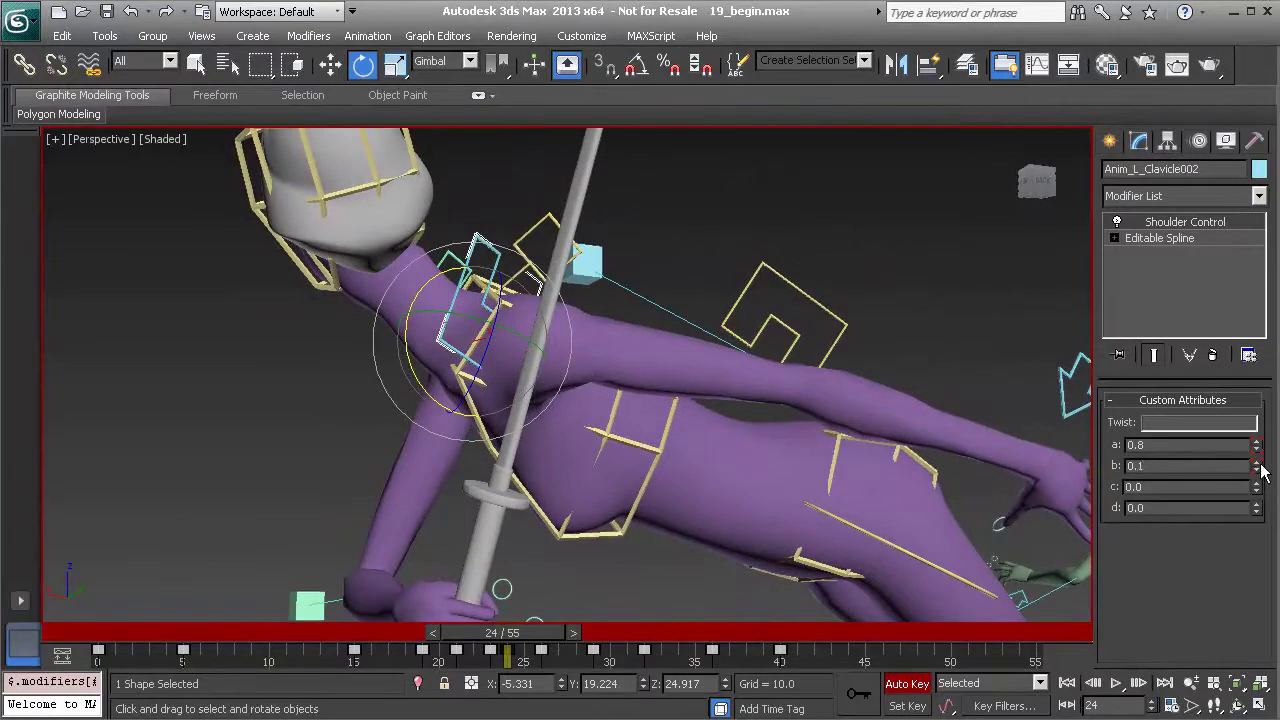
{"action": "middle_click_drag", "start_coordinate": [560, 372], "coordinate": [682, 359], "text": "alt"}
{"action": "middle_click_drag", "start_coordinate": [478, 328], "coordinate": [585, 510], "text": "alt"}
{"action": "mouse_move", "coordinate": [519, 633]}
{"action": "left_mouse_down"}
{"action": "mouse_move", "coordinate": [506, 634]}
{"action": "mouse_move", "coordinate": [519, 633]}
{"action": "left_mouse_up"}
Move the left elbow control (Anim_L_Elbow002) at frame 24 up and away from the back to redirect the bent arm.
{"action": "scroll", "coordinate": [575, 393], "scroll_direction": "down", "scroll_amount": 5}
{"action": "middle_click_drag", "start_coordinate": [575, 393], "coordinate": [604, 340], "text": "alt"}
{"action": "left_click", "coordinate": [608, 316]}
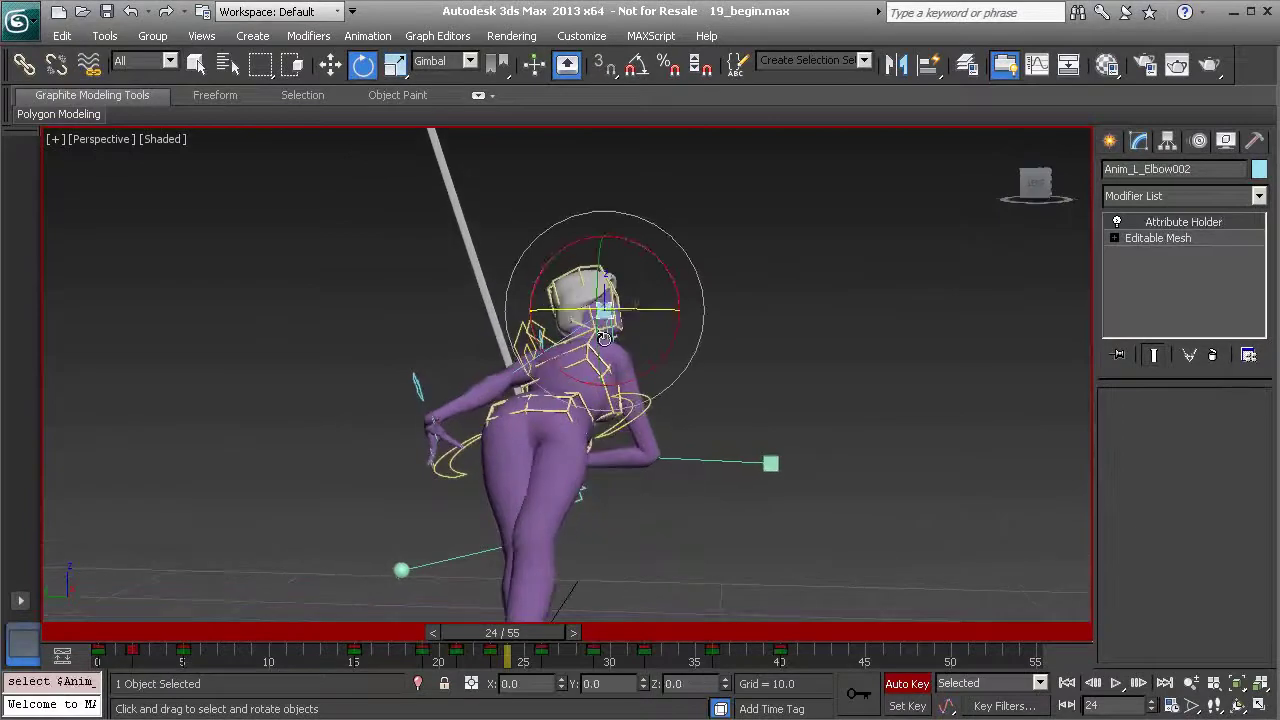
{"action": "key", "text": "w"}
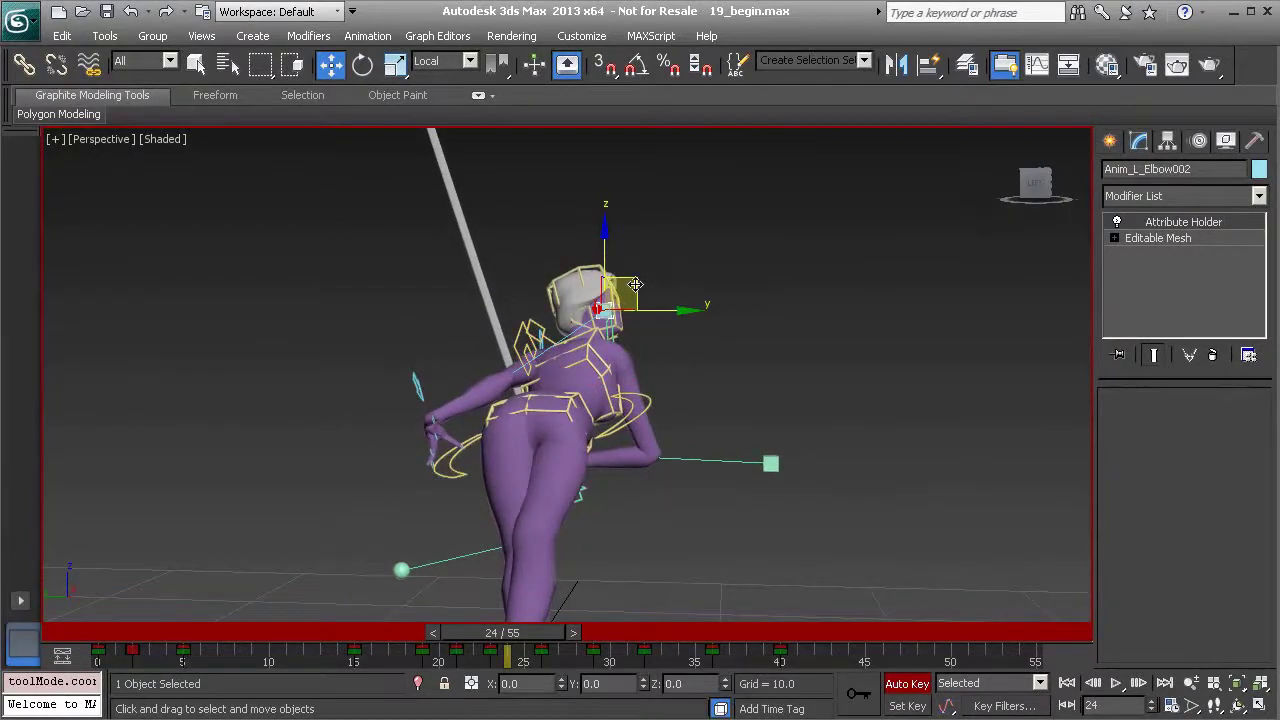
{"action": "left_click_drag", "start_coordinate": [635, 285], "coordinate": [608, 250]}
{"action": "middle_click_drag", "start_coordinate": [600, 243], "coordinate": [555, 432], "text": "alt"}
{"action": "middle_click_drag", "start_coordinate": [698, 268], "coordinate": [587, 284], "text": "alt"}
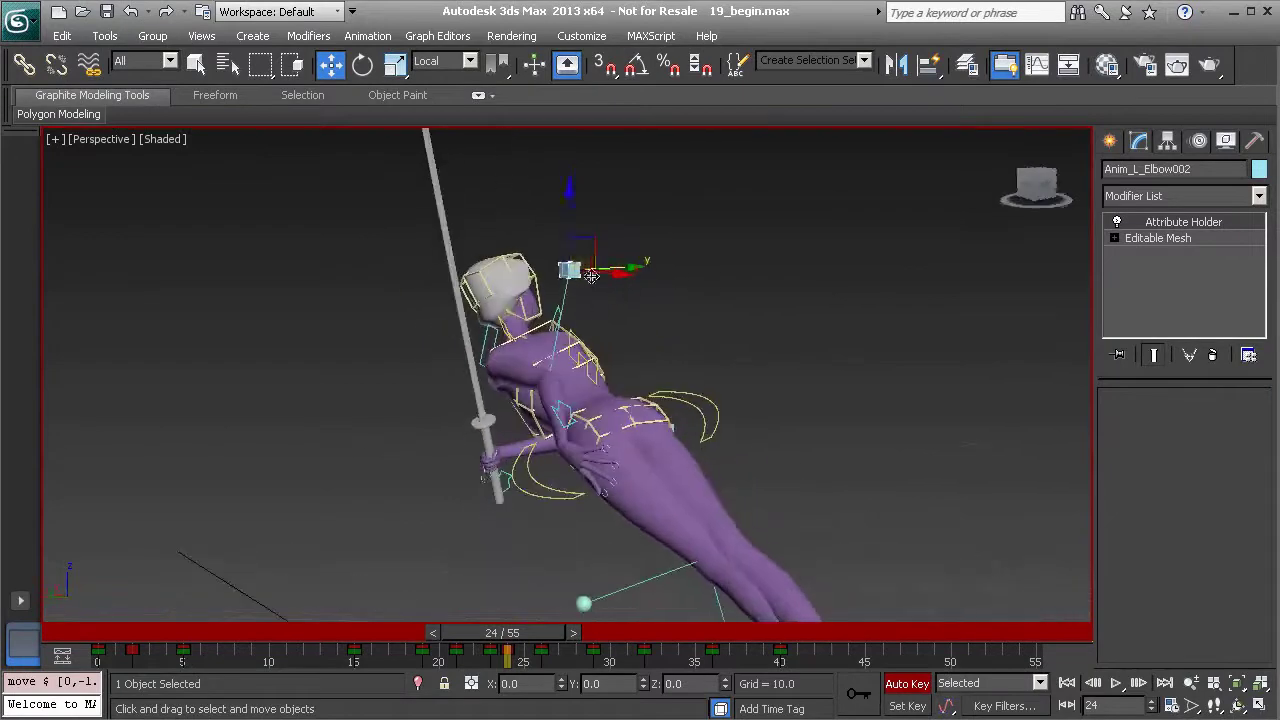
{"action": "left_click_drag", "start_coordinate": [598, 237], "coordinate": [603, 248]}
{"action": "middle_click_drag", "start_coordinate": [567, 333], "coordinate": [577, 350], "text": "alt"}
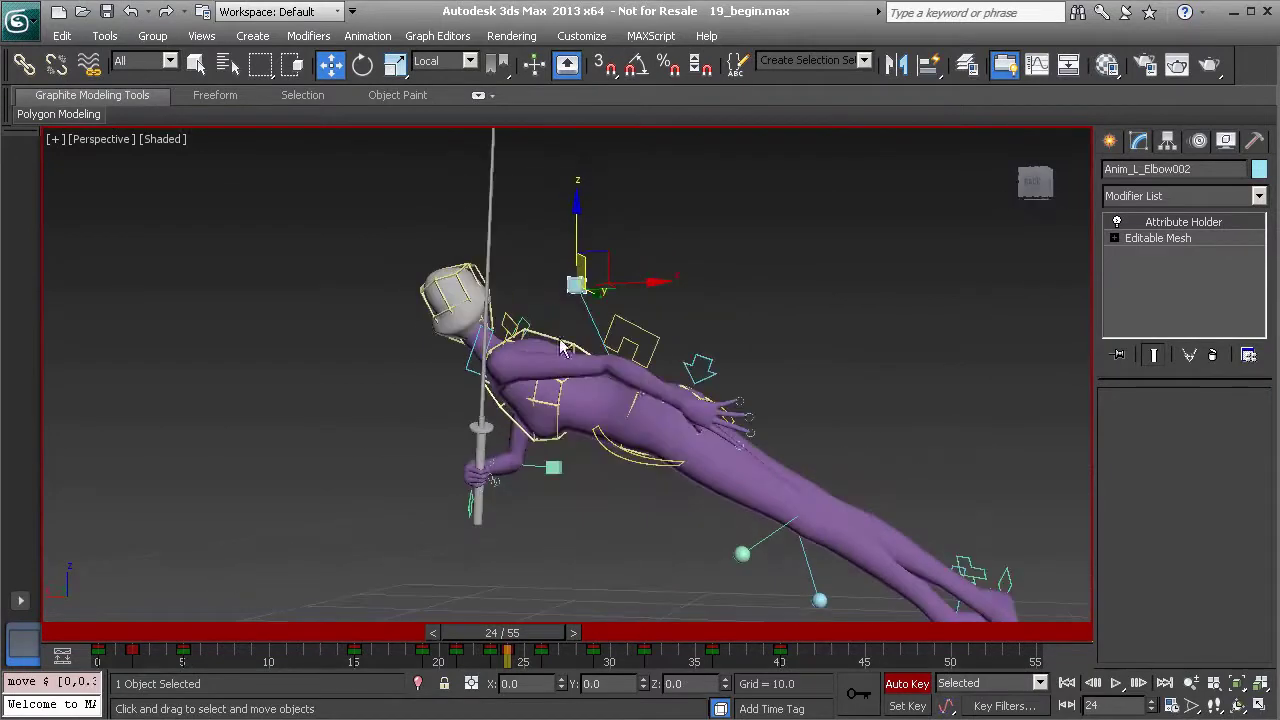
Go to frame 25 and adjust the purple fighter's chest control to reorient the upper body.
{"action": "left_click_drag", "start_coordinate": [533, 640], "coordinate": [520, 635]}
{"action": "middle_click_drag", "start_coordinate": [624, 482], "coordinate": [463, 421], "text": "alt"}
{"action": "mouse_move", "coordinate": [545, 650]}
{"action": "left_mouse_down"}
{"action": "mouse_move", "coordinate": [520, 646]}
{"action": "mouse_move", "coordinate": [565, 645]}
{"action": "mouse_move", "coordinate": [518, 645]}
{"action": "mouse_move", "coordinate": [562, 645]}
{"action": "mouse_move", "coordinate": [530, 645]}
{"action": "mouse_move", "coordinate": [543, 648]}
{"action": "left_mouse_up"}
{"action": "key", "text": "w"}
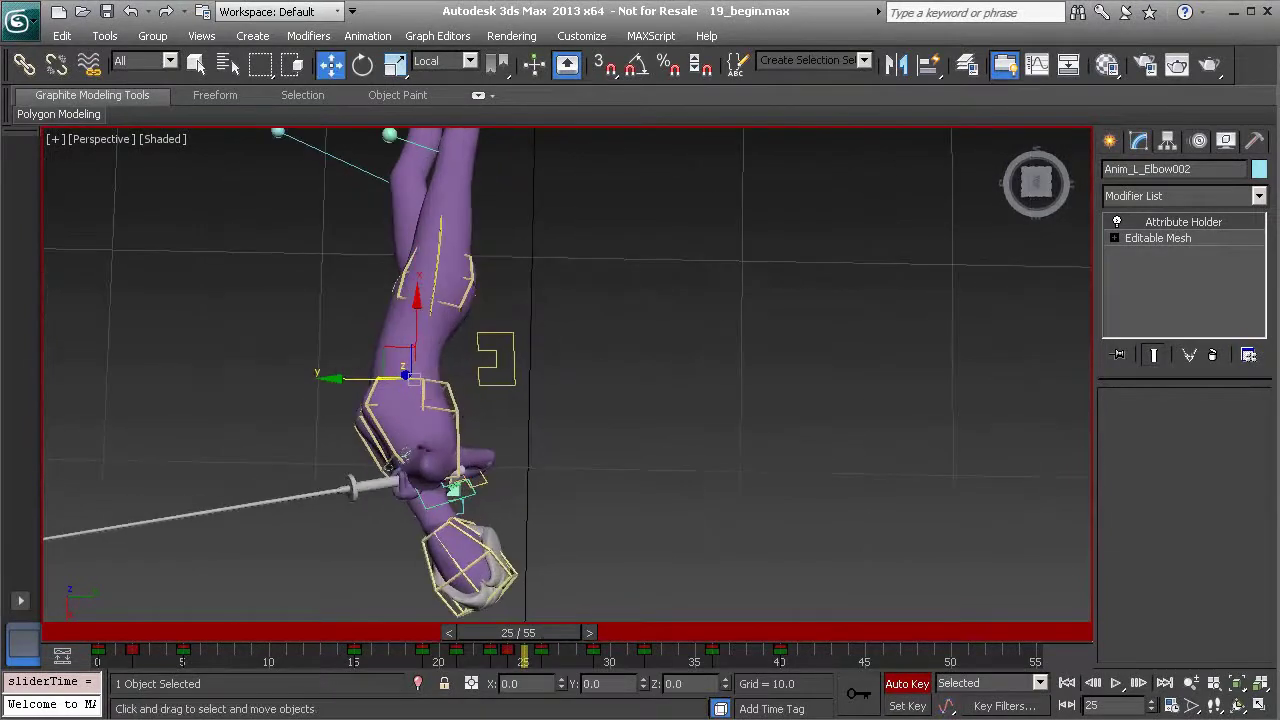
{"action": "left_click", "coordinate": [458, 407]}
{"action": "middle_click_drag", "start_coordinate": [444, 418], "coordinate": [530, 420]}
{"action": "scroll", "coordinate": [522, 403], "scroll_direction": "up", "scroll_amount": 1}
{"action": "left_click_drag", "start_coordinate": [519, 424], "coordinate": [528, 458]}
{"action": "key", "text": "e"}
{"action": "middle_click_drag", "start_coordinate": [528, 458], "coordinate": [531, 392], "text": "alt"}
{"action": "scroll", "coordinate": [531, 392], "scroll_direction": "down", "scroll_amount": 3}
Rotate the neck control (Anim_Neck01) at frame 25 to reorient the head after comparing the adjacent frames.
{"action": "mouse_move", "coordinate": [532, 636]}
{"action": "left_mouse_down"}
{"action": "mouse_move", "coordinate": [486, 634]}
{"action": "mouse_move", "coordinate": [576, 645]}
{"action": "mouse_move", "coordinate": [486, 631]}
{"action": "mouse_move", "coordinate": [540, 640]}
{"action": "mouse_move", "coordinate": [511, 632]}
{"action": "mouse_move", "coordinate": [527, 632]}
{"action": "left_mouse_up"}
{"action": "middle_click_drag", "start_coordinate": [532, 520], "coordinate": [518, 337], "text": "alt"}
{"action": "left_click_drag", "start_coordinate": [480, 640], "coordinate": [522, 645]}
{"action": "key", "text": "e"}
{"action": "middle_click_drag", "start_coordinate": [500, 470], "coordinate": [379, 366], "text": "alt"}
{"action": "scroll", "coordinate": [493, 408], "scroll_direction": "up", "scroll_amount": 6}
{"action": "left_click", "coordinate": [319, 367]}
{"action": "left_click_drag", "start_coordinate": [379, 366], "coordinate": [385, 418]}
{"action": "middle_click_drag", "start_coordinate": [385, 418], "coordinate": [465, 399], "text": "alt"}
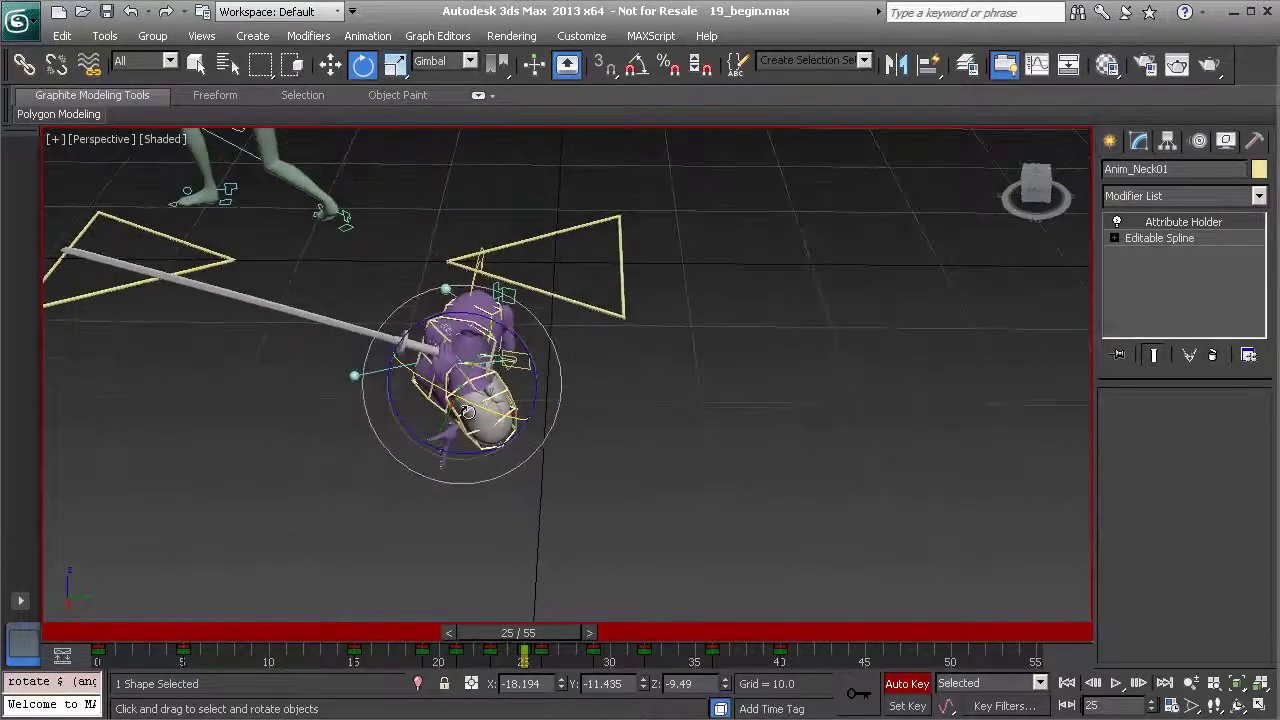
Refine the neck control's rotation at frame 25 and check the head's motion against the neighbouring frames.
{"action": "left_click_drag", "start_coordinate": [519, 634], "coordinate": [540, 651]}
{"action": "key", "text": "e"}
{"action": "middle_click_drag", "start_coordinate": [543, 530], "coordinate": [540, 480], "text": "alt"}
{"action": "left_click_drag", "start_coordinate": [547, 636], "coordinate": [517, 633]}
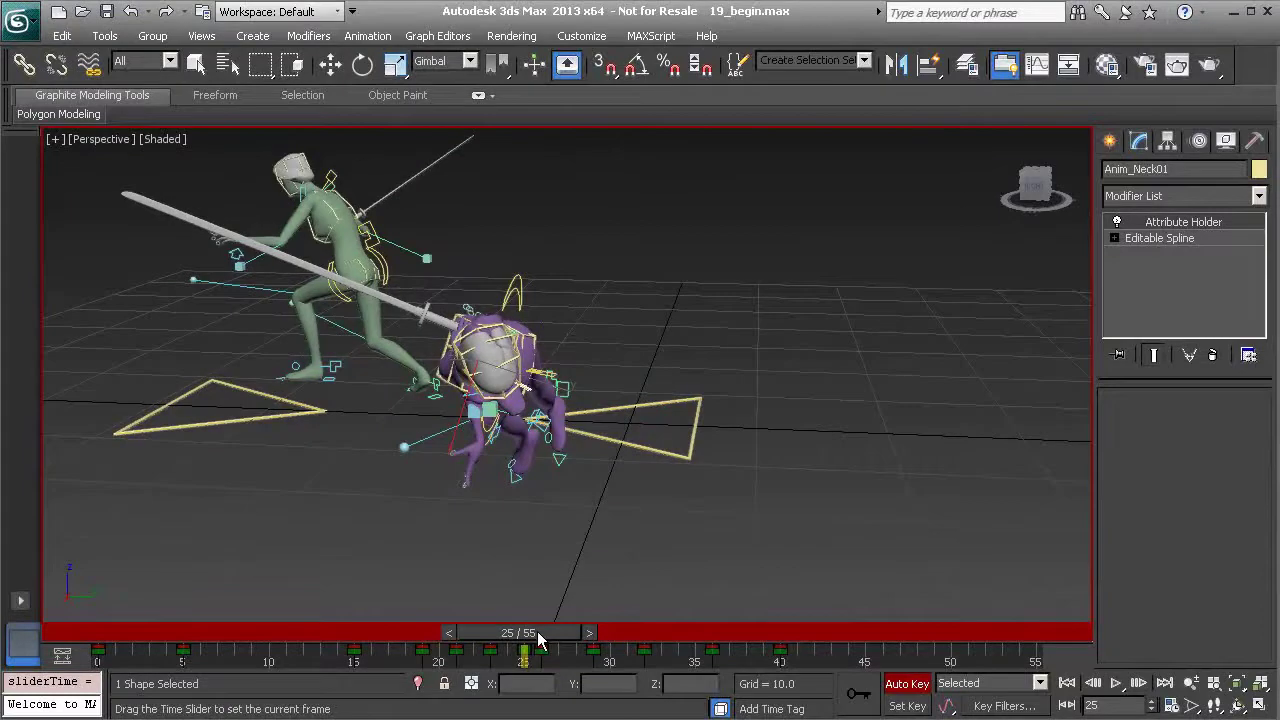
{"action": "key", "text": "e"}
{"action": "middle_click_drag", "start_coordinate": [505, 555], "coordinate": [494, 509], "text": "alt"}
{"action": "left_click_drag", "start_coordinate": [511, 359], "coordinate": [503, 350]}
{"action": "middle_click_drag", "start_coordinate": [500, 355], "coordinate": [548, 390], "text": "alt"}
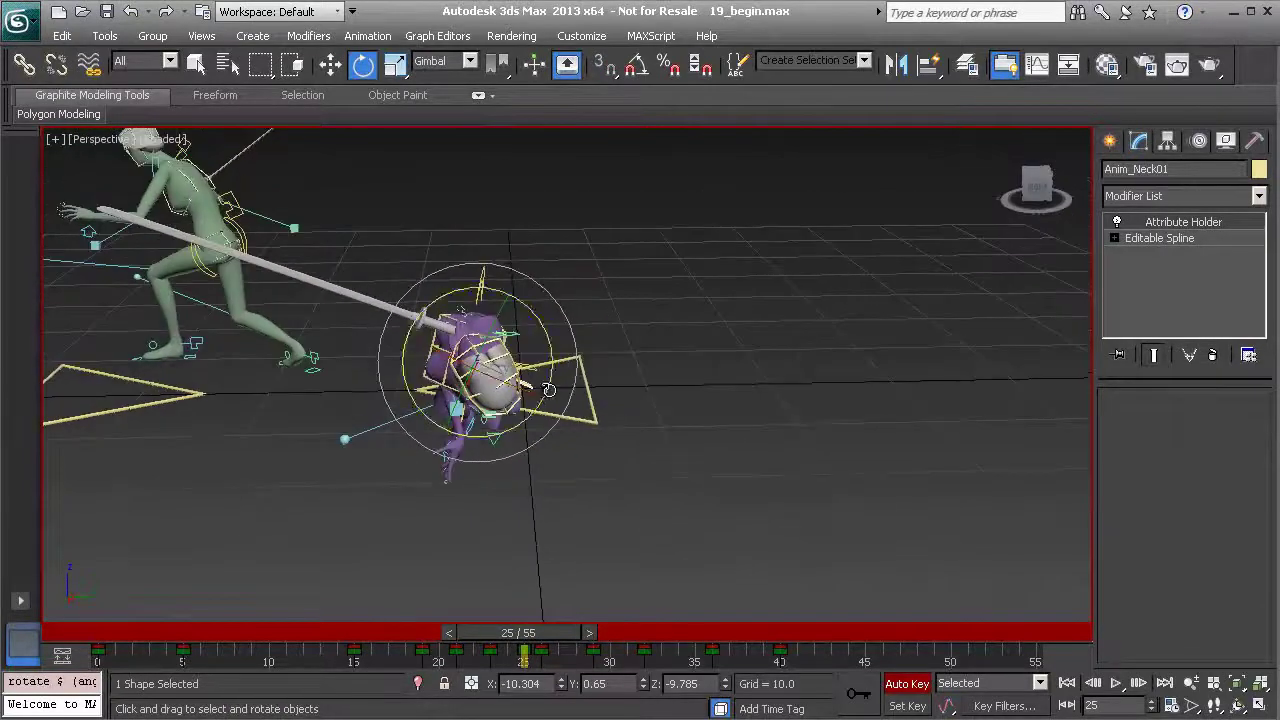
{"action": "left_click_drag", "start_coordinate": [537, 637], "coordinate": [547, 662]}
Pick the right arm control (Anim_R_Arm002) in wireframe display, restore shading and raise the sword hand above the body at frame 25.
{"action": "middle_click_drag", "start_coordinate": [519, 394], "coordinate": [445, 388], "text": "alt"}
{"action": "left_click", "coordinate": [543, 206]}
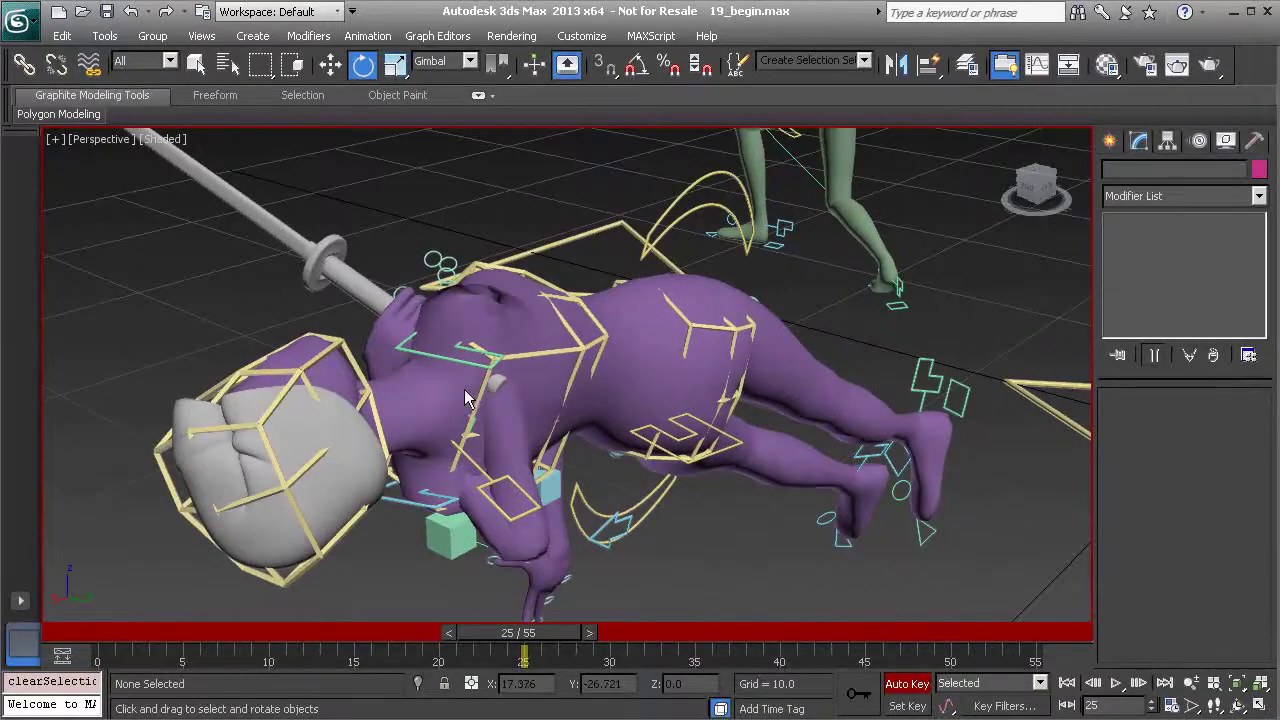
{"action": "key", "text": "F3"}
{"action": "left_click", "coordinate": [455, 395]}
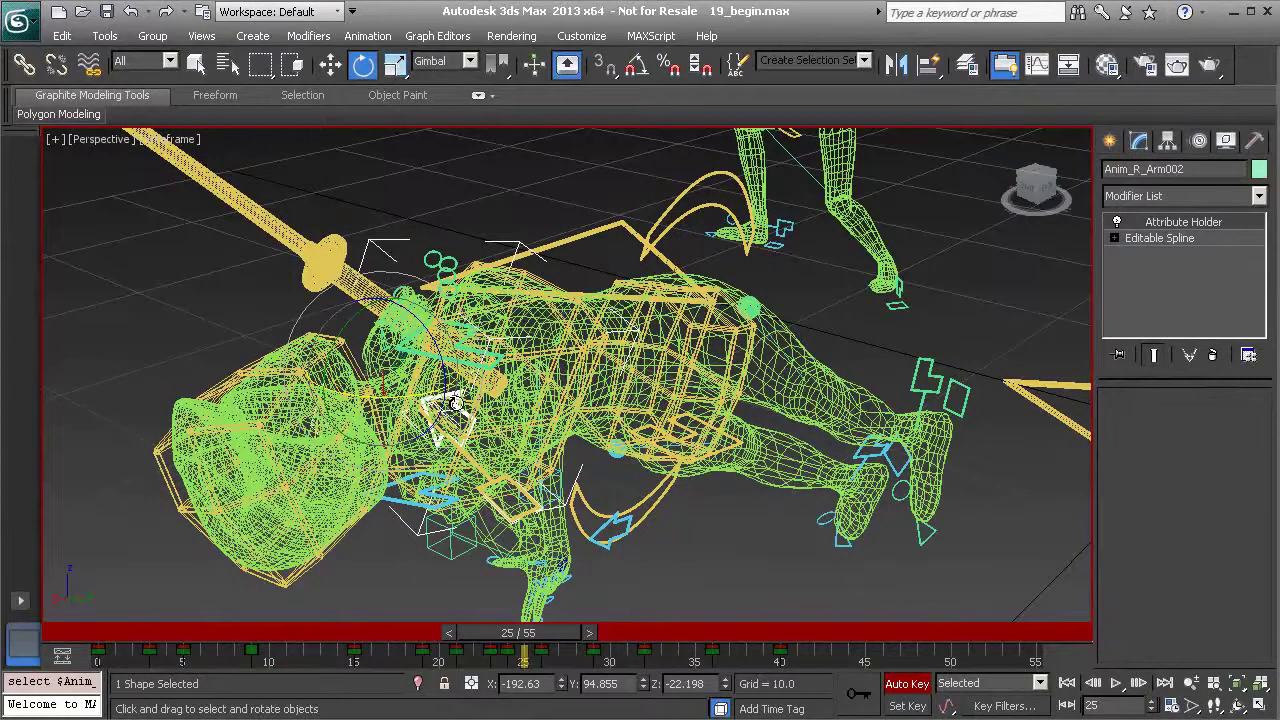
{"action": "key", "text": "F3"}
{"action": "middle_click_drag", "start_coordinate": [444, 413], "coordinate": [490, 396], "text": "alt"}
{"action": "key", "text": "w"}
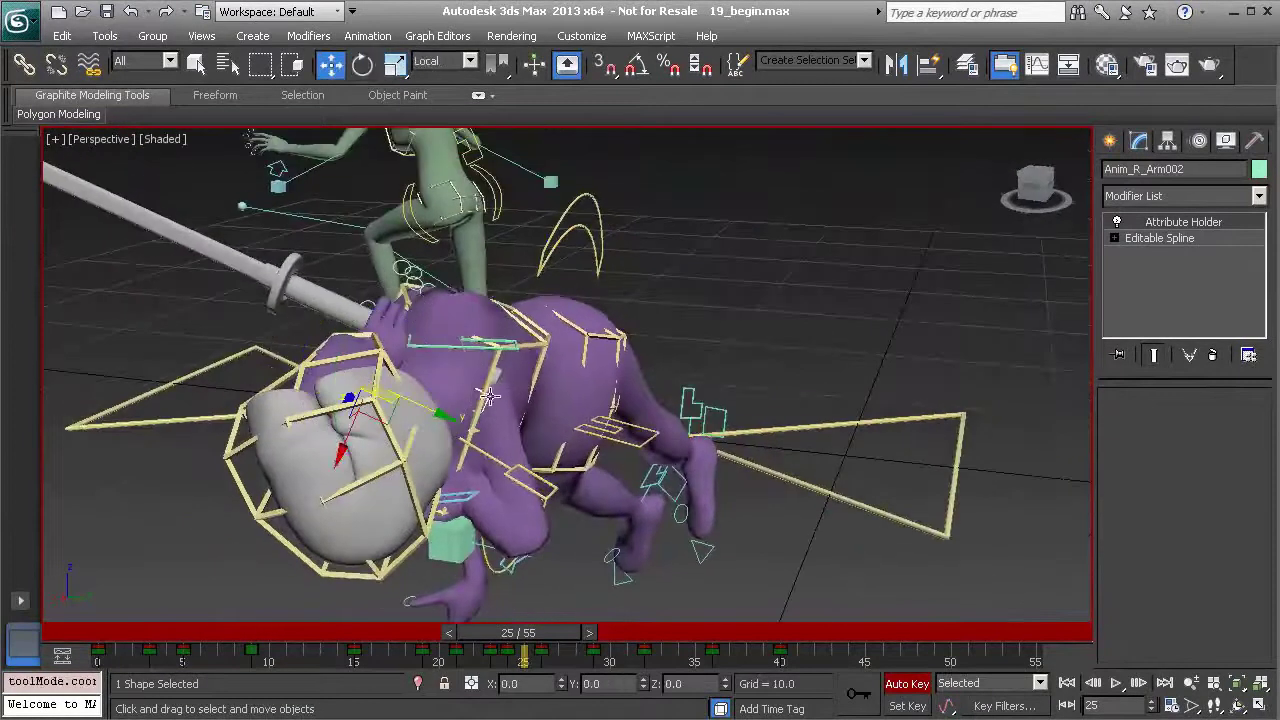
{"action": "left_click_drag", "start_coordinate": [395, 417], "coordinate": [528, 119]}
{"action": "scroll", "coordinate": [600, 285], "scroll_direction": "down", "scroll_amount": 5}
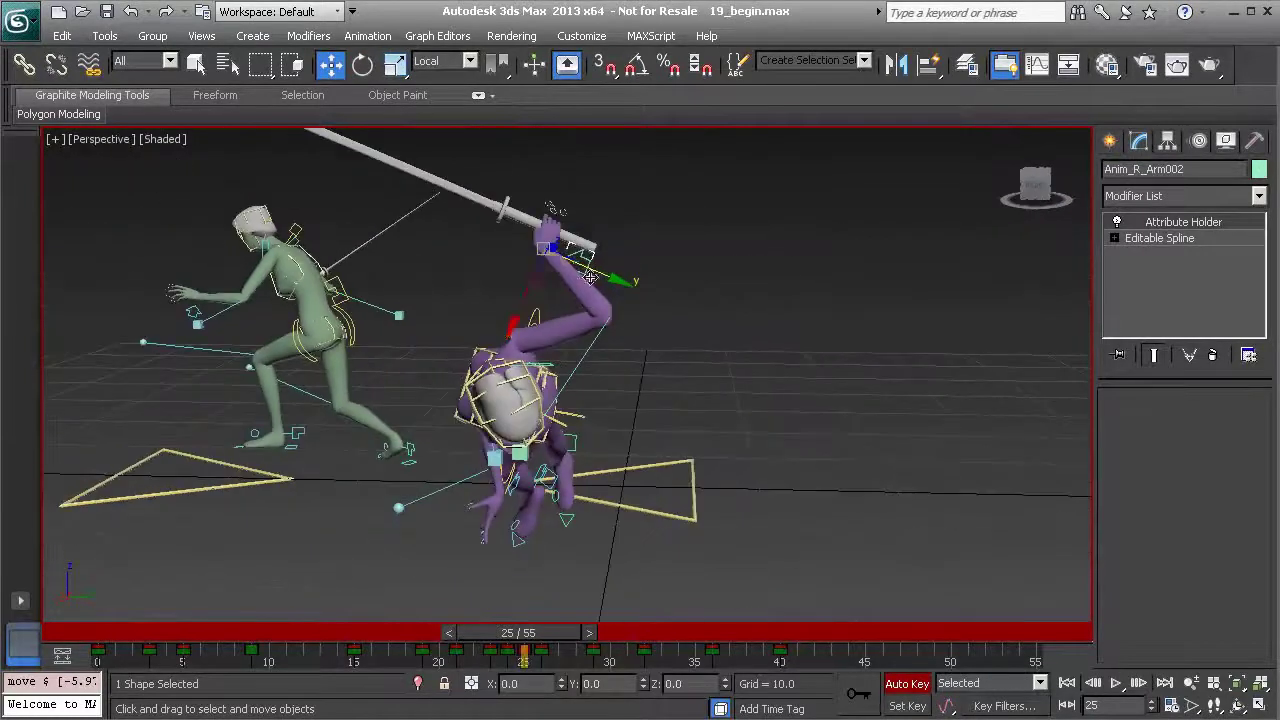
{"action": "left_click_drag", "start_coordinate": [565, 286], "coordinate": [534, 247]}
{"action": "middle_click_drag", "start_coordinate": [528, 252], "coordinate": [483, 336], "text": "alt"}
Move the right elbow control (Anim_R_Elbow002) outward and up at frame 25, then compare the raised arm with frame 26.
{"action": "left_click", "coordinate": [516, 447]}
{"action": "middle_click_drag", "start_coordinate": [516, 447], "coordinate": [535, 422], "text": "alt"}
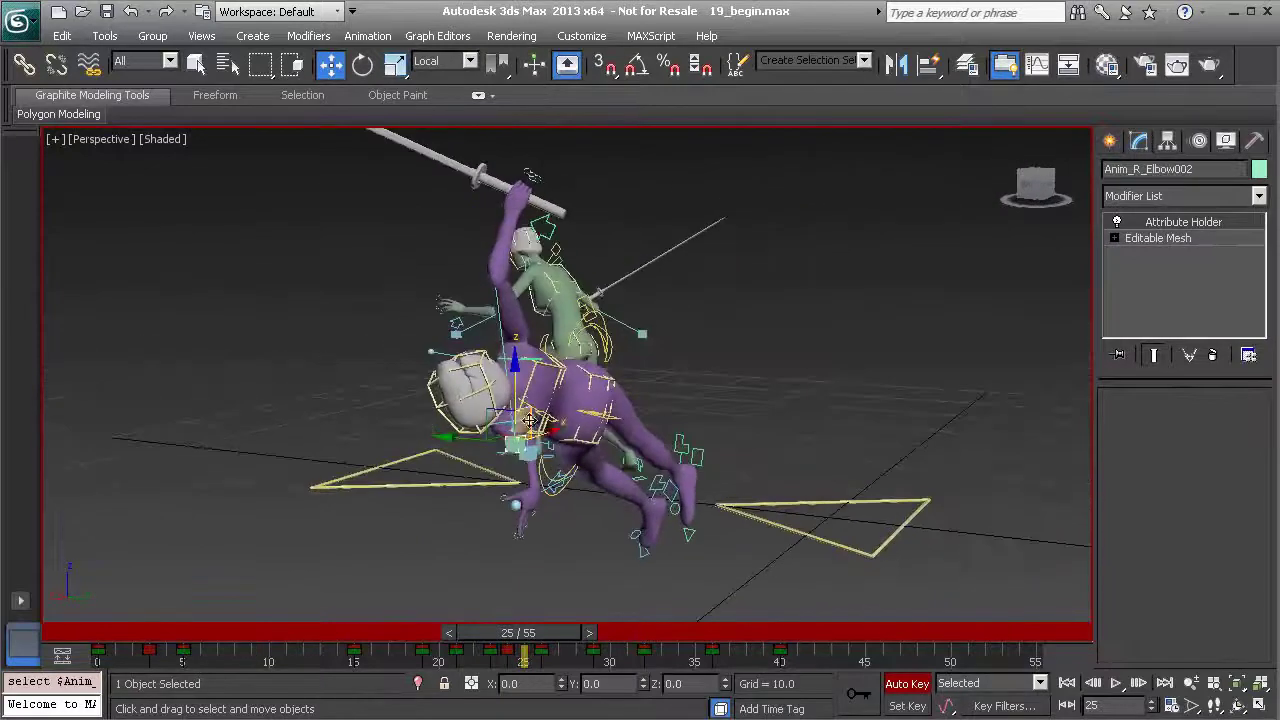
{"action": "left_click_drag", "start_coordinate": [494, 413], "coordinate": [665, 335]}
{"action": "mouse_move", "coordinate": [648, 352]}
{"action": "middle_mouse_down", "text": "alt"}
{"action": "mouse_move", "coordinate": [609, 323]}
{"action": "mouse_move", "coordinate": [632, 365]}
{"action": "middle_mouse_up", "text": "alt"}
{"action": "left_click_drag", "start_coordinate": [523, 638], "coordinate": [560, 628]}
{"action": "key", "text": "w"}
{"action": "key", "text": "w"}
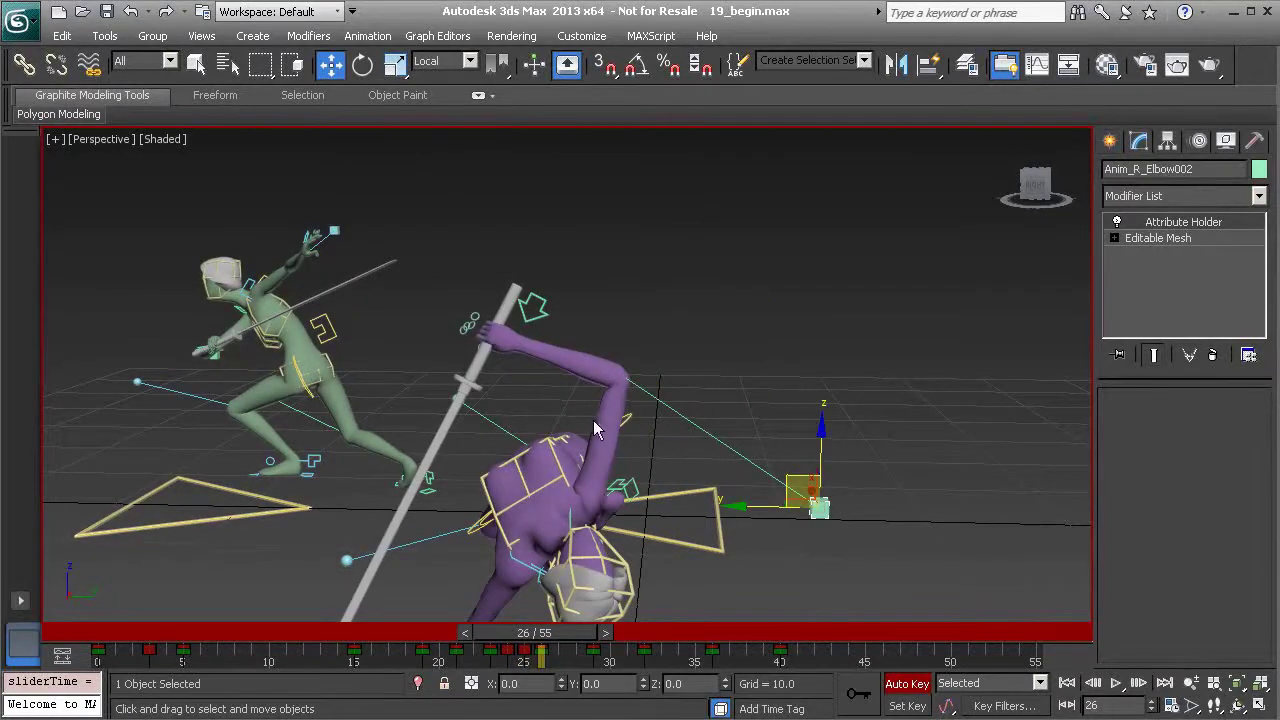
{"action": "mouse_move", "coordinate": [545, 641]}
{"action": "left_mouse_down"}
{"action": "mouse_move", "coordinate": [480, 636]}
{"action": "mouse_move", "coordinate": [538, 636]}
{"action": "mouse_move", "coordinate": [523, 636]}
{"action": "left_mouse_up"}
{"action": "key", "text": "w"}
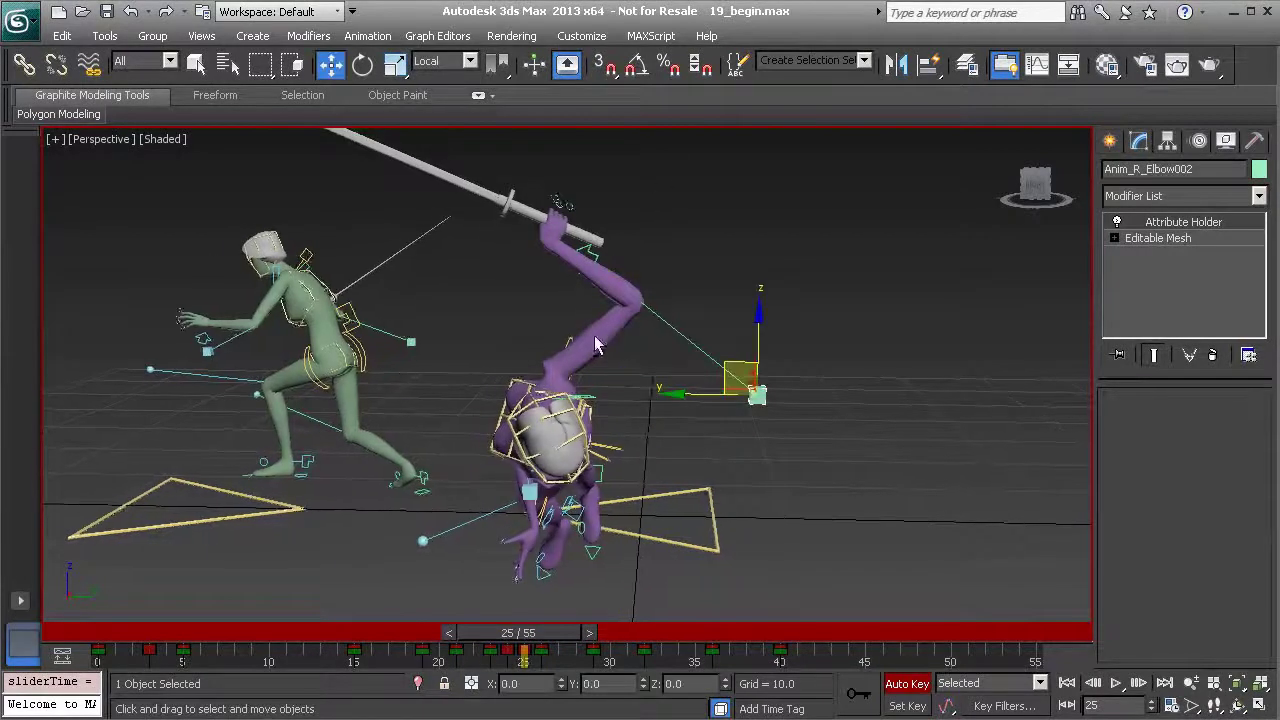
Rotate the right arm control at frame 25 so that the sword swings around to point downward.
{"action": "left_click", "coordinate": [585, 247]}
{"action": "middle_click_drag", "start_coordinate": [585, 247], "coordinate": [367, 373], "text": "alt"}
{"action": "key", "text": "e"}
{"action": "left_click_drag", "start_coordinate": [367, 373], "coordinate": [700, 396]}
Move the right elbow control at frame 25 from beside the head back over the torso.
{"action": "left_click", "coordinate": [748, 389]}
{"action": "middle_click_drag", "start_coordinate": [748, 389], "coordinate": [586, 378], "text": "alt"}
{"action": "key", "text": "w"}
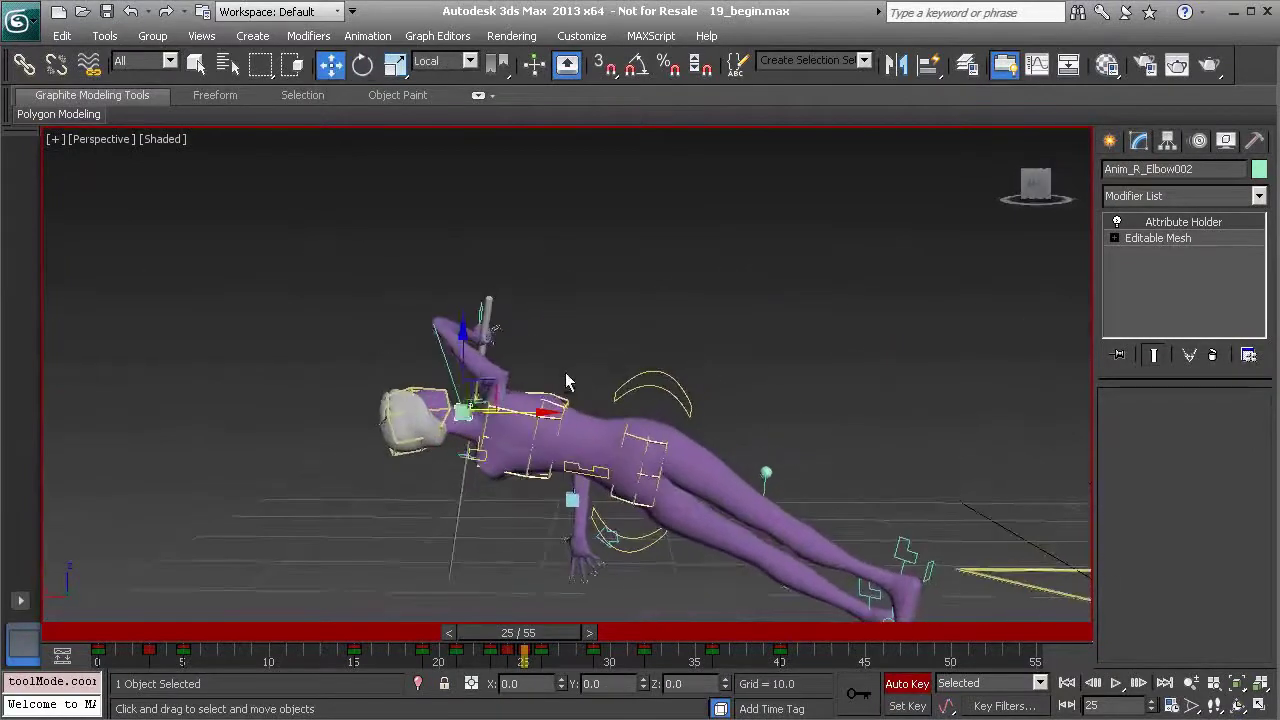
{"action": "left_click_drag", "start_coordinate": [494, 385], "coordinate": [670, 340]}
{"action": "middle_click_drag", "start_coordinate": [425, 364], "coordinate": [520, 320], "text": "alt"}
Lower the right arm control at frame 25 and rotate it slightly to adjust the downward-pointing sword.
{"action": "left_click", "coordinate": [498, 282]}
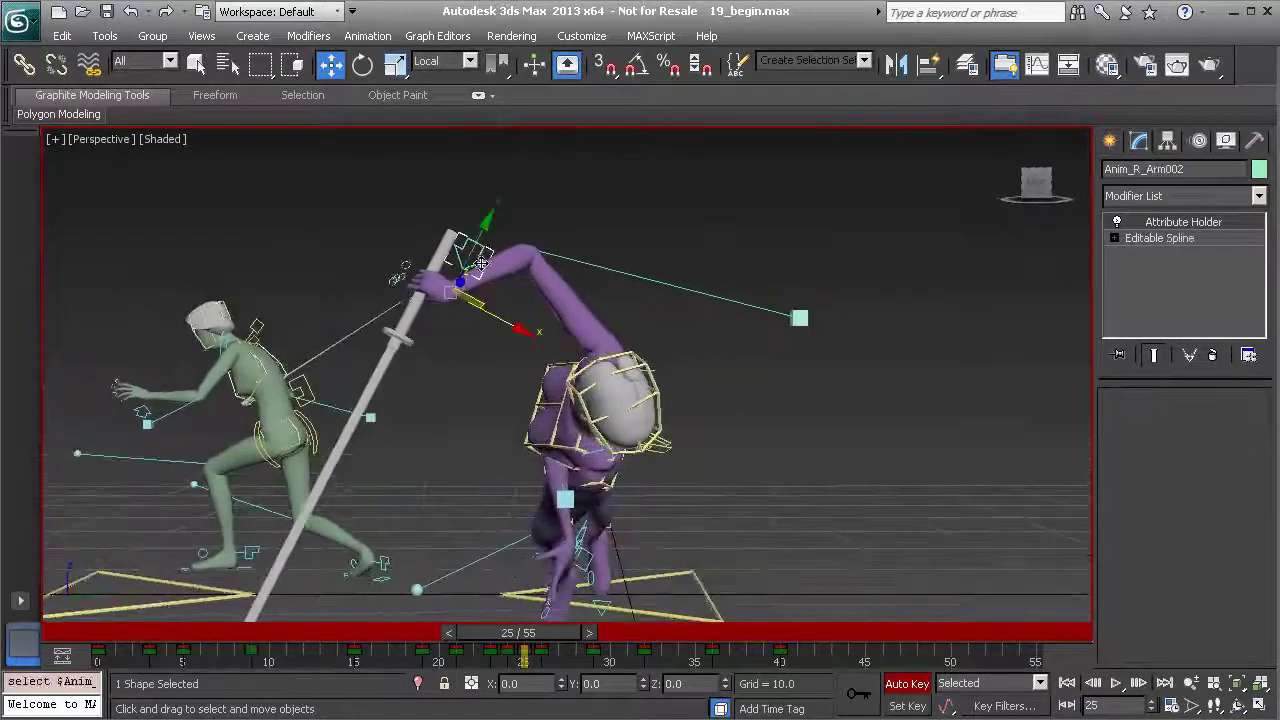
{"action": "left_click_drag", "start_coordinate": [498, 282], "coordinate": [484, 358]}
{"action": "key", "text": "e"}
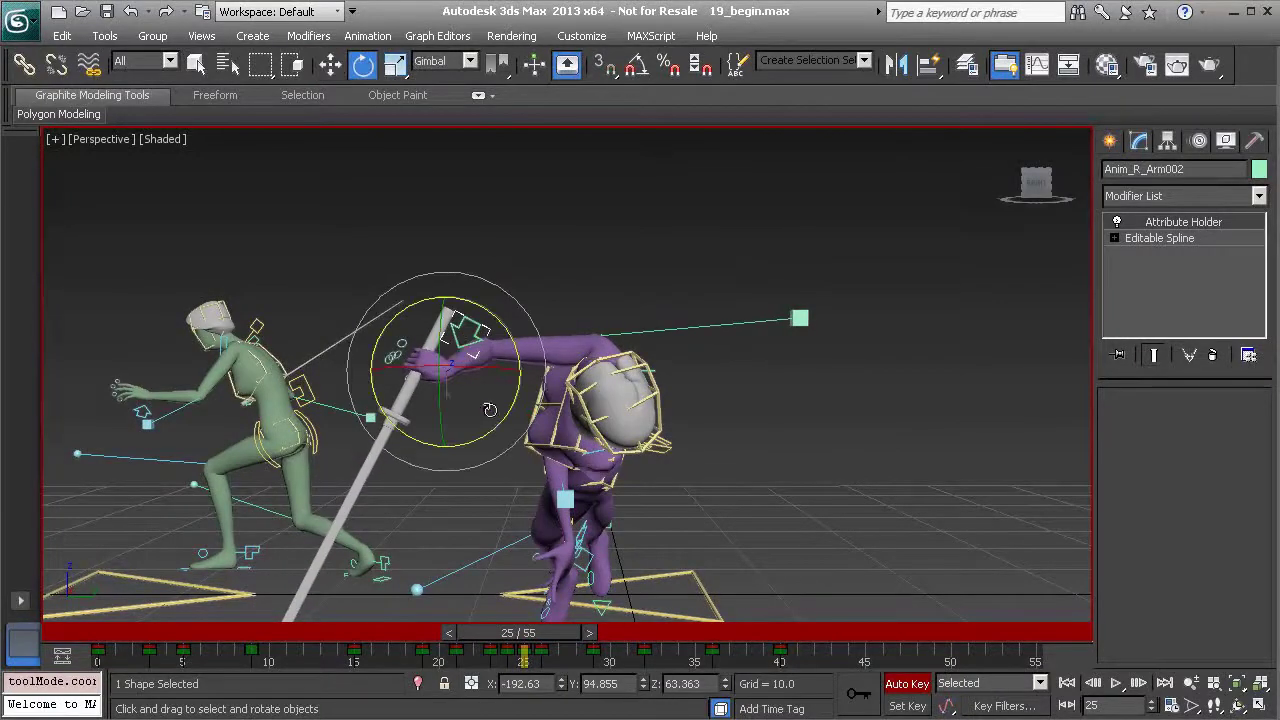
{"action": "left_click_drag", "start_coordinate": [497, 428], "coordinate": [497, 400]}
{"action": "mouse_move", "coordinate": [497, 400]}
{"action": "middle_mouse_down", "text": "alt"}
{"action": "mouse_move", "coordinate": [612, 407]}
{"action": "mouse_move", "coordinate": [499, 403]}
{"action": "middle_mouse_up", "text": "alt"}
Raise the right elbow control higher above the torso at frame 25.
{"action": "left_click", "coordinate": [362, 326]}
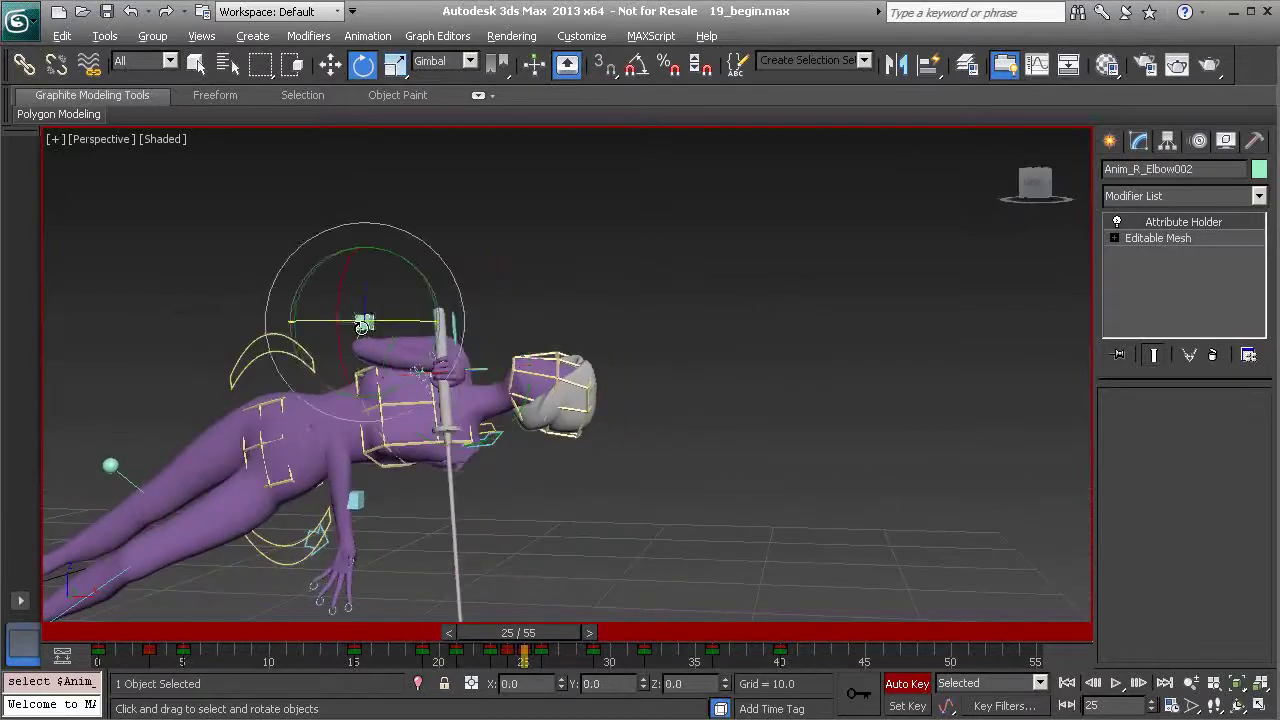
{"action": "middle_click_drag", "start_coordinate": [362, 326], "coordinate": [392, 317], "text": "alt"}
{"action": "key", "text": "w"}
{"action": "left_click_drag", "start_coordinate": [342, 274], "coordinate": [374, 200]}
{"action": "middle_click_drag", "start_coordinate": [382, 207], "coordinate": [398, 357], "text": "alt"}
{"action": "scroll", "coordinate": [398, 357], "scroll_direction": "up", "scroll_amount": 5}
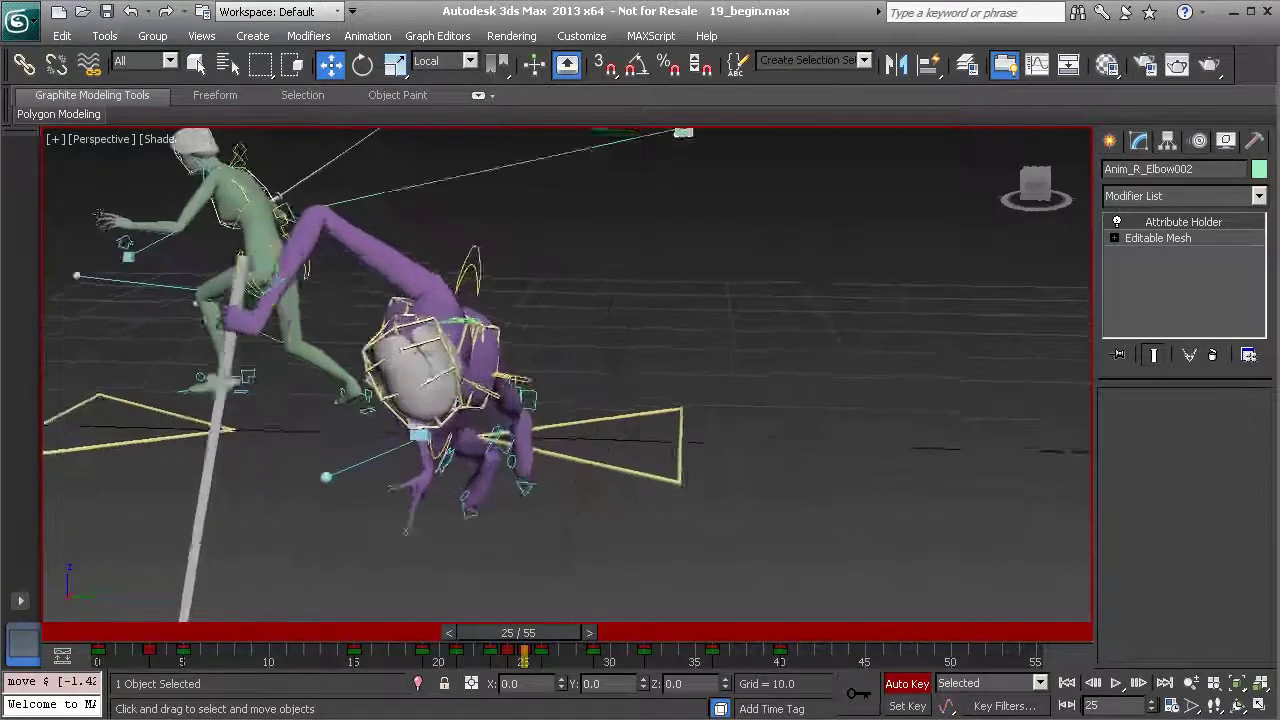
Rotate the right clavicle control (Anim_R_Clavicle002) at frame 25 to adjust the right shoulder, and check it against the adjacent frames.
{"action": "left_click", "coordinate": [379, 280]}
{"action": "middle_click_drag", "start_coordinate": [379, 280], "coordinate": [475, 332], "text": "alt"}
{"action": "key", "text": "e"}
{"action": "left_click_drag", "start_coordinate": [548, 297], "coordinate": [537, 320]}
{"action": "middle_click_drag", "start_coordinate": [537, 320], "coordinate": [447, 461], "text": "alt"}
{"action": "mouse_move", "coordinate": [527, 641]}
{"action": "left_mouse_down"}
{"action": "mouse_move", "coordinate": [502, 640]}
{"action": "mouse_move", "coordinate": [547, 638]}
{"action": "mouse_move", "coordinate": [532, 638]}
{"action": "left_mouse_up"}
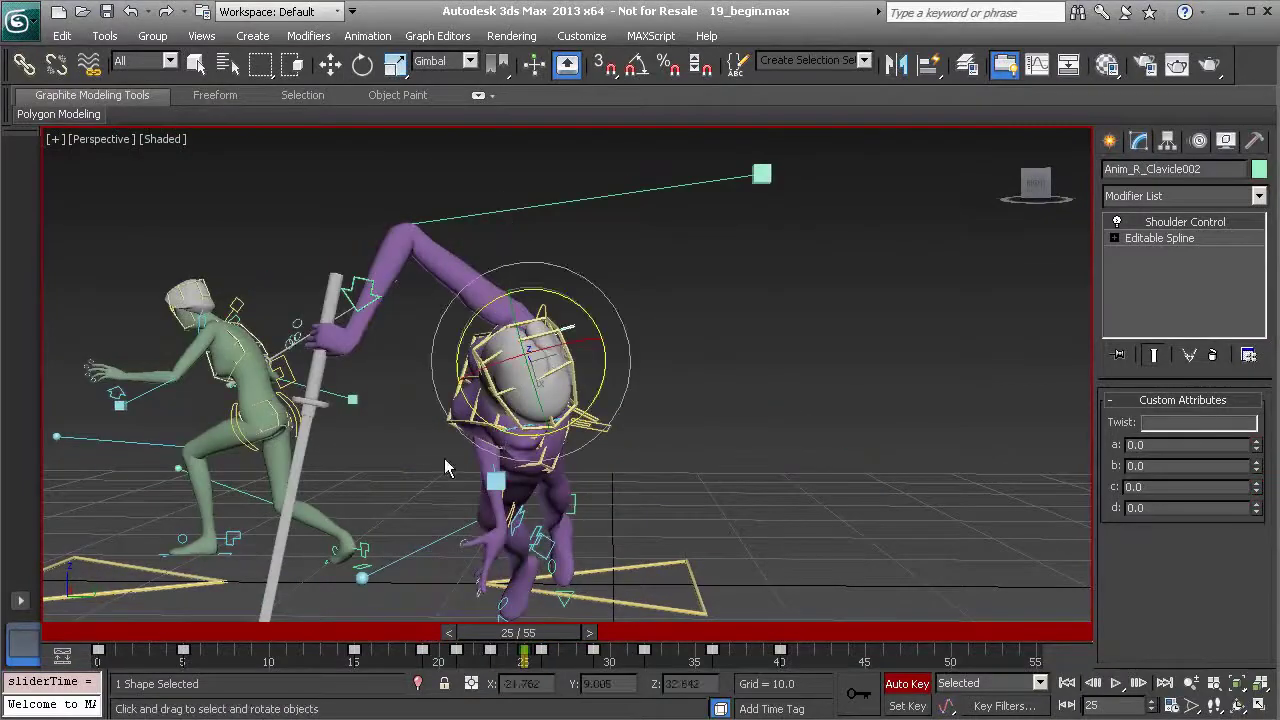
Move the right arm control lower and outward at frame 25 and rotate it about 52 degrees to swing the blade under the body.
{"action": "left_click", "coordinate": [358, 270]}
{"action": "middle_click_drag", "start_coordinate": [360, 272], "coordinate": [403, 297], "text": "alt"}
{"action": "key", "text": "w"}
{"action": "left_click_drag", "start_coordinate": [411, 277], "coordinate": [405, 352]}
{"action": "middle_click_drag", "start_coordinate": [436, 378], "coordinate": [470, 362], "text": "alt"}
{"action": "left_click_drag", "start_coordinate": [414, 357], "coordinate": [370, 368]}
{"action": "middle_click_drag", "start_coordinate": [370, 368], "coordinate": [343, 390], "text": "alt"}
{"action": "key", "text": "e"}
{"action": "left_click_drag", "start_coordinate": [389, 439], "coordinate": [410, 328]}
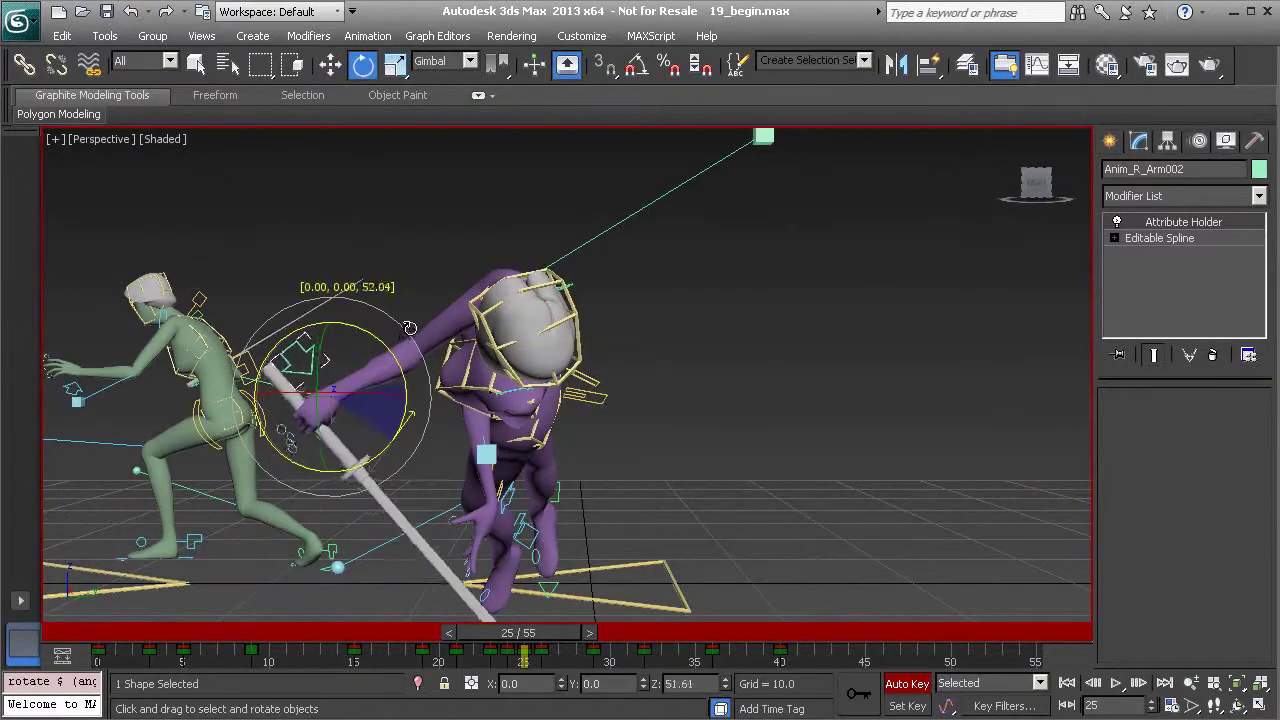
{"action": "middle_click_drag", "start_coordinate": [410, 328], "coordinate": [412, 385], "text": "alt"}
Move the right elbow control across to above the sword arm at frame 25 so that the elbow bends upward.
{"action": "middle_click_drag", "start_coordinate": [635, 308], "coordinate": [711, 260], "text": "alt"}
{"action": "left_click", "coordinate": [671, 242]}
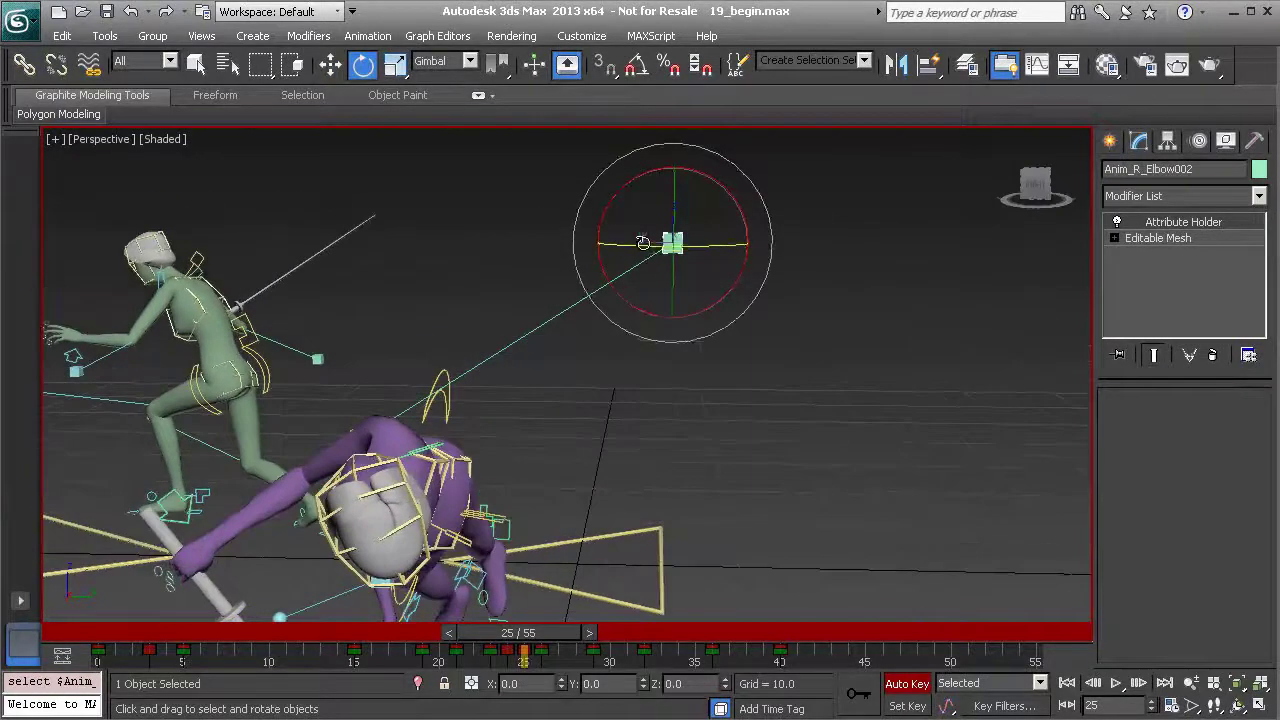
{"action": "key", "text": "w"}
{"action": "left_click_drag", "start_coordinate": [645, 211], "coordinate": [260, 175]}
{"action": "middle_click_drag", "start_coordinate": [300, 190], "coordinate": [518, 206], "text": "alt"}
{"action": "left_click_drag", "start_coordinate": [263, 190], "coordinate": [371, 182]}
{"action": "middle_click_drag", "start_coordinate": [371, 182], "coordinate": [519, 583], "text": "alt"}
{"action": "mouse_move", "coordinate": [519, 636]}
{"action": "left_mouse_down"}
{"action": "mouse_move", "coordinate": [490, 636]}
{"action": "mouse_move", "coordinate": [544, 638]}
{"action": "mouse_move", "coordinate": [527, 632]}
{"action": "left_mouse_up"}
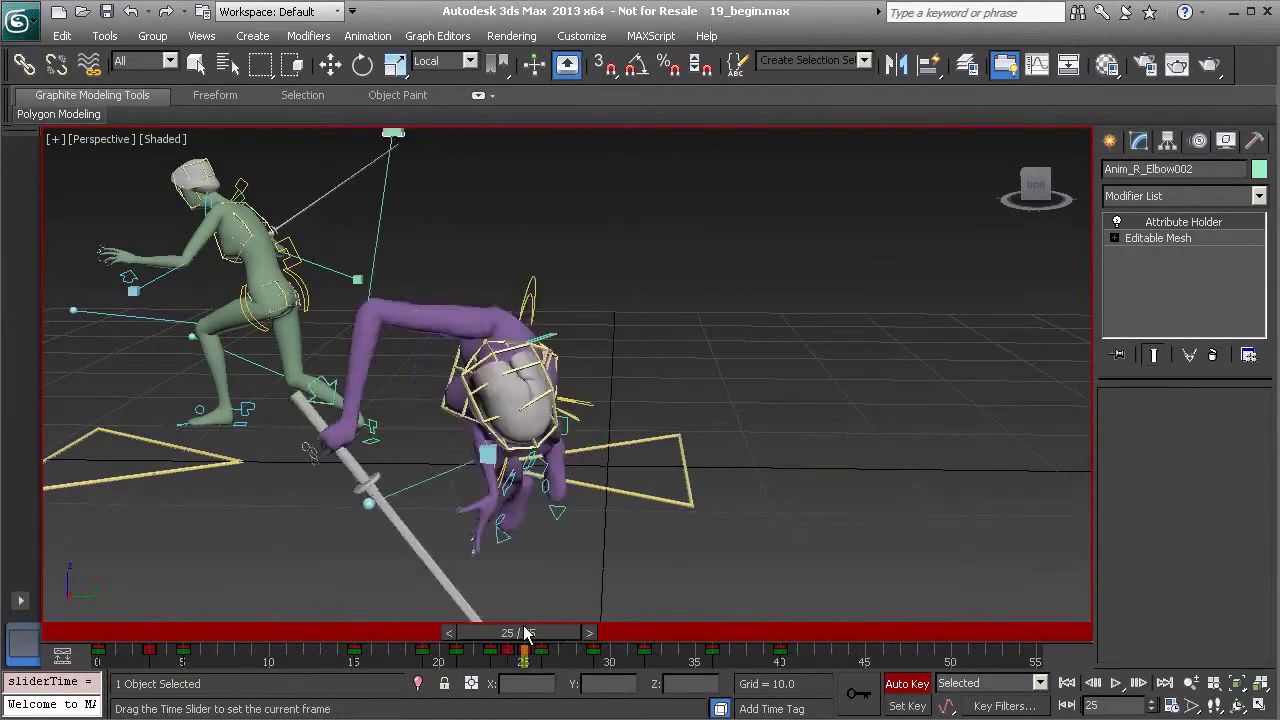
Rotate the right arm control at frame 25 to bring the sword closer to horizontal, and lower the sword hand slightly.
{"action": "left_click", "coordinate": [326, 381]}
{"action": "middle_click_drag", "start_coordinate": [326, 381], "coordinate": [348, 433], "text": "alt"}
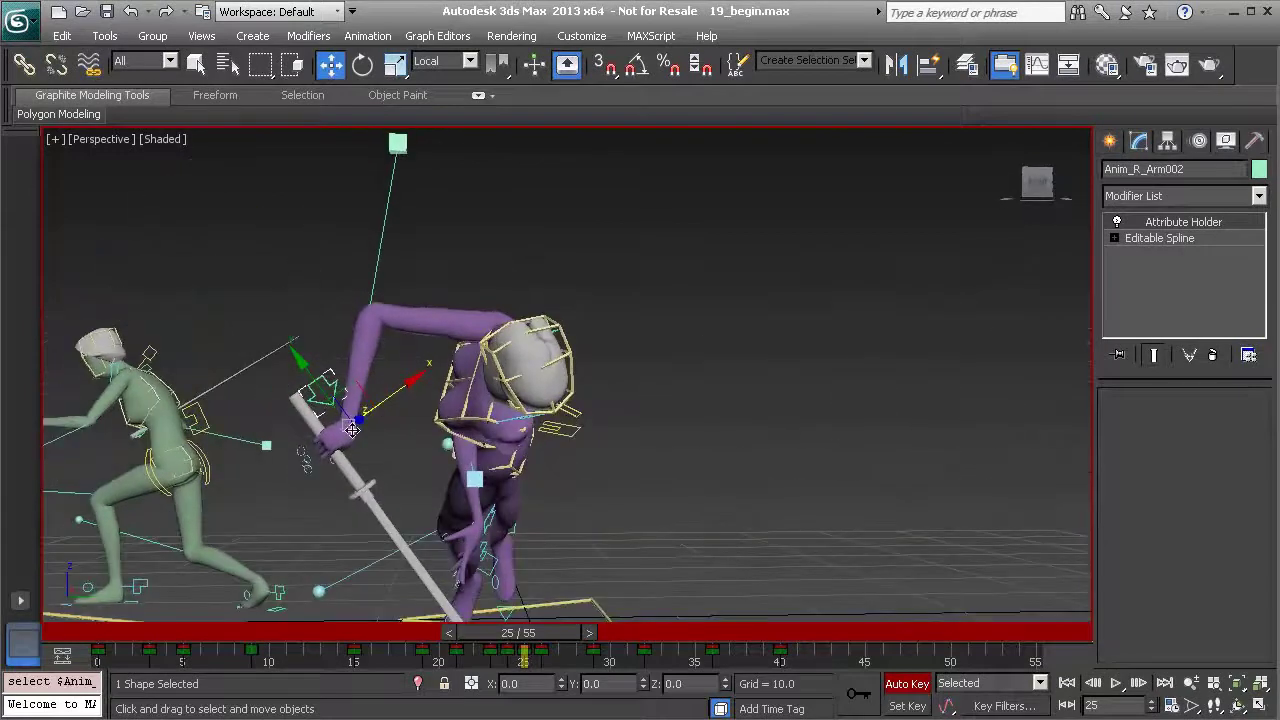
{"action": "key", "text": "e"}
{"action": "left_click_drag", "start_coordinate": [400, 477], "coordinate": [442, 425]}
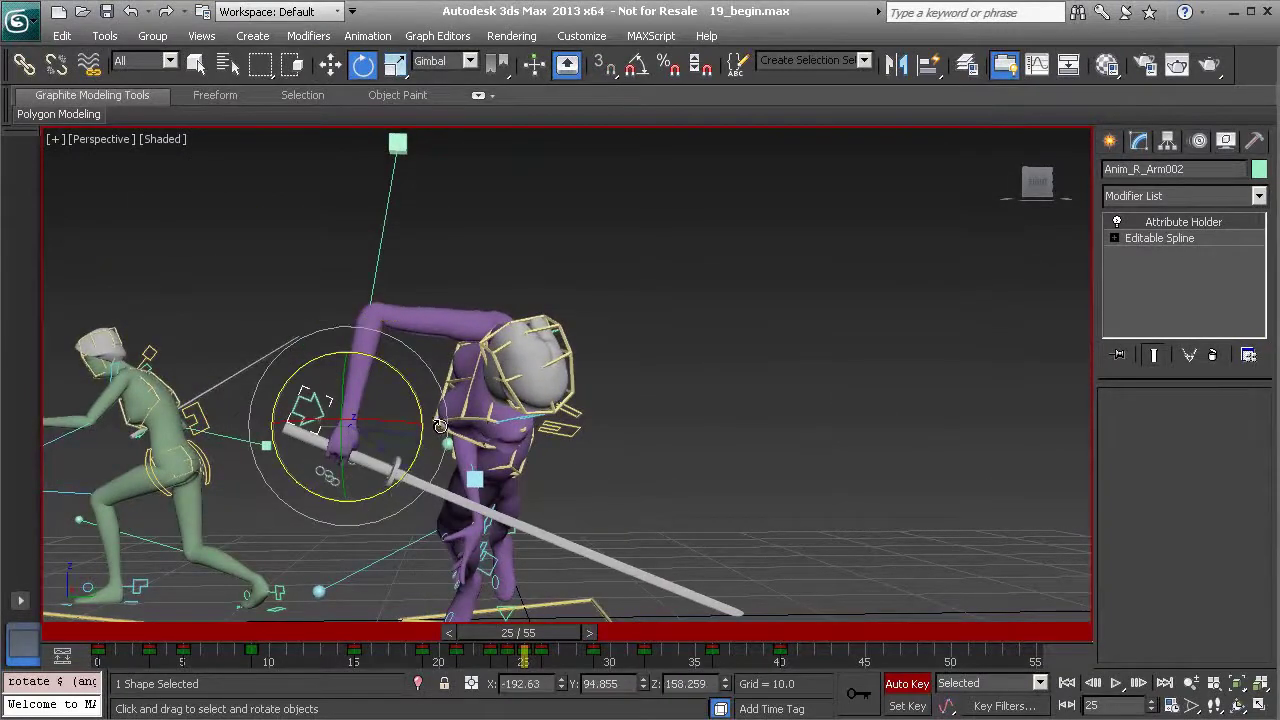
{"action": "key", "text": "w"}
{"action": "left_click_drag", "start_coordinate": [333, 393], "coordinate": [328, 408]}
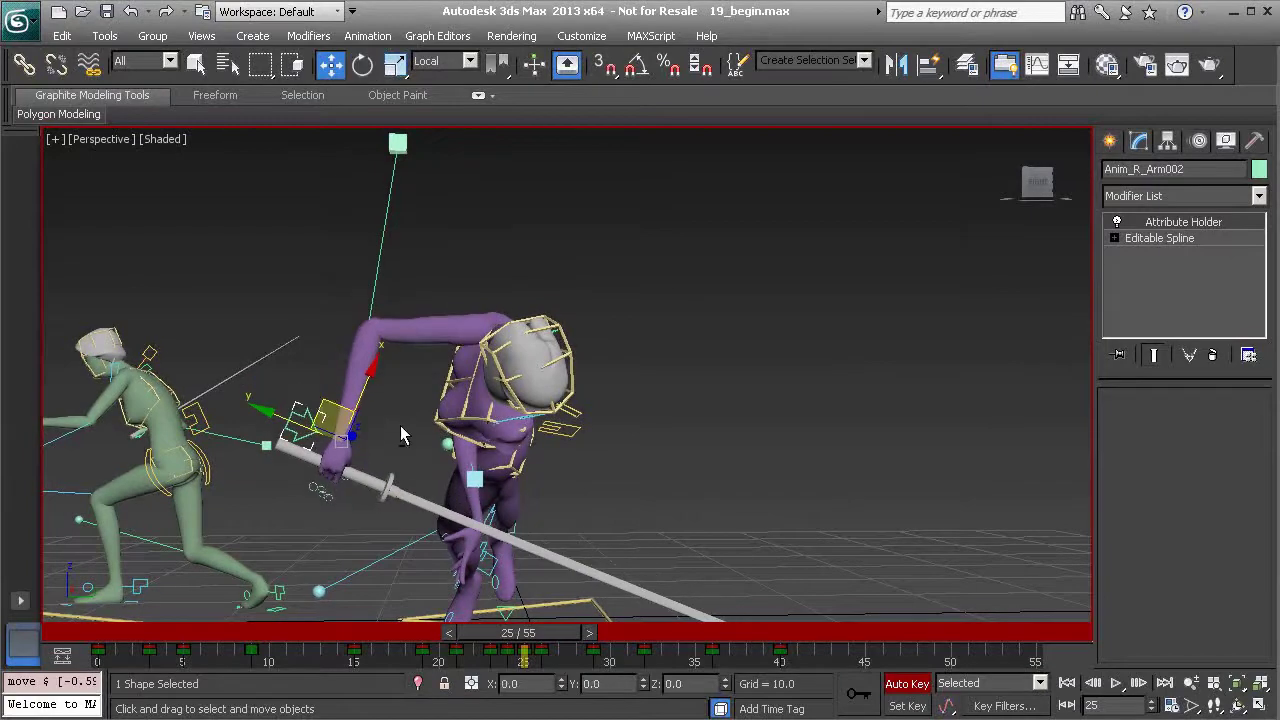
{"action": "middle_click_drag", "start_coordinate": [407, 430], "coordinate": [403, 460], "text": "alt"}
Move the left arm control (Anim_L_Arm002) at frame 25 so that the hand trails back toward the hips.
{"action": "mouse_move", "coordinate": [548, 632]}
{"action": "left_mouse_down"}
{"action": "mouse_move", "coordinate": [490, 629]}
{"action": "mouse_move", "coordinate": [561, 633]}
{"action": "mouse_move", "coordinate": [505, 629]}
{"action": "mouse_move", "coordinate": [559, 619]}
{"action": "mouse_move", "coordinate": [514, 614]}
{"action": "mouse_move", "coordinate": [536, 613]}
{"action": "left_mouse_up"}
{"action": "key", "text": "w"}
{"action": "middle_click_drag", "start_coordinate": [610, 540], "coordinate": [410, 527], "text": "alt"}
{"action": "left_click", "coordinate": [555, 530]}
{"action": "left_click_drag", "start_coordinate": [410, 527], "coordinate": [444, 538]}
{"action": "middle_click_drag", "start_coordinate": [444, 538], "coordinate": [522, 522], "text": "alt"}
{"action": "left_click_drag", "start_coordinate": [505, 535], "coordinate": [524, 538]}
{"action": "middle_click_drag", "start_coordinate": [524, 538], "coordinate": [469, 555], "text": "alt"}
{"action": "left_click_drag", "start_coordinate": [504, 543], "coordinate": [519, 542]}
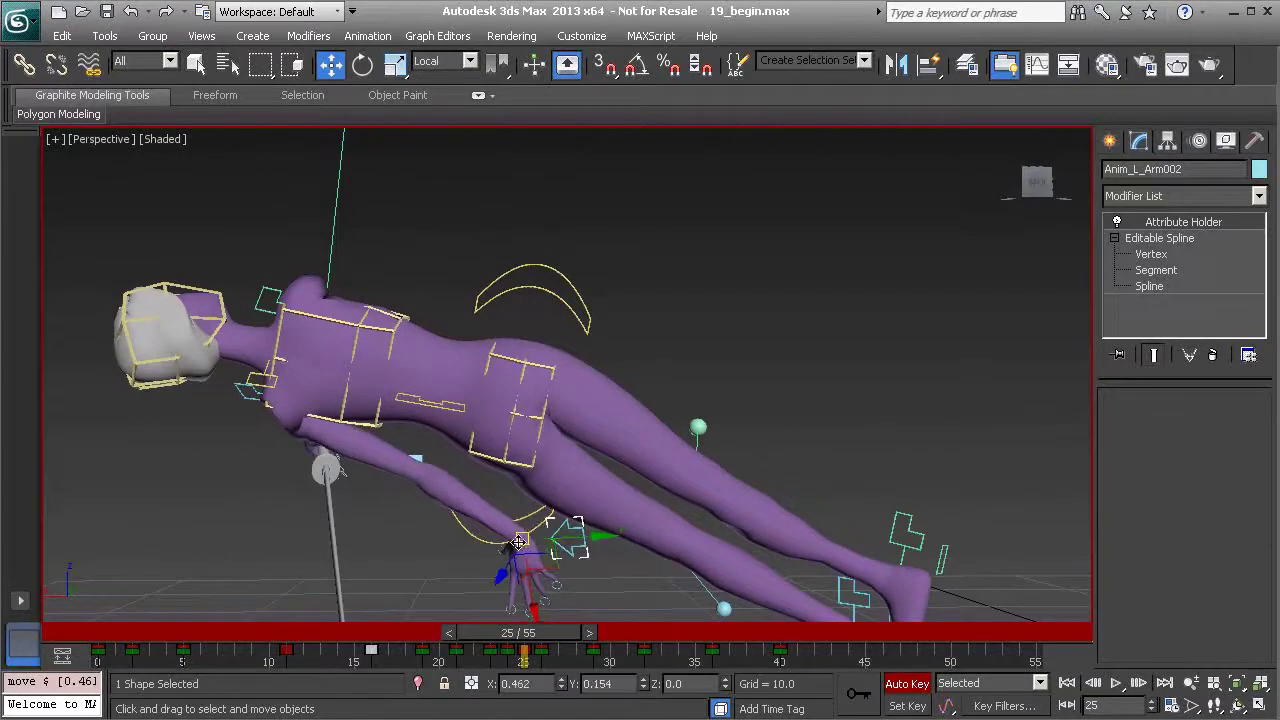
Move the left elbow control (Anim_L_Elbow002) outward and upward at frame 25 to correct the left arm's bend.
{"action": "left_click", "coordinate": [416, 459]}
{"action": "middle_click_drag", "start_coordinate": [416, 459], "coordinate": [387, 455], "text": "alt"}
{"action": "left_click_drag", "start_coordinate": [381, 438], "coordinate": [501, 426]}
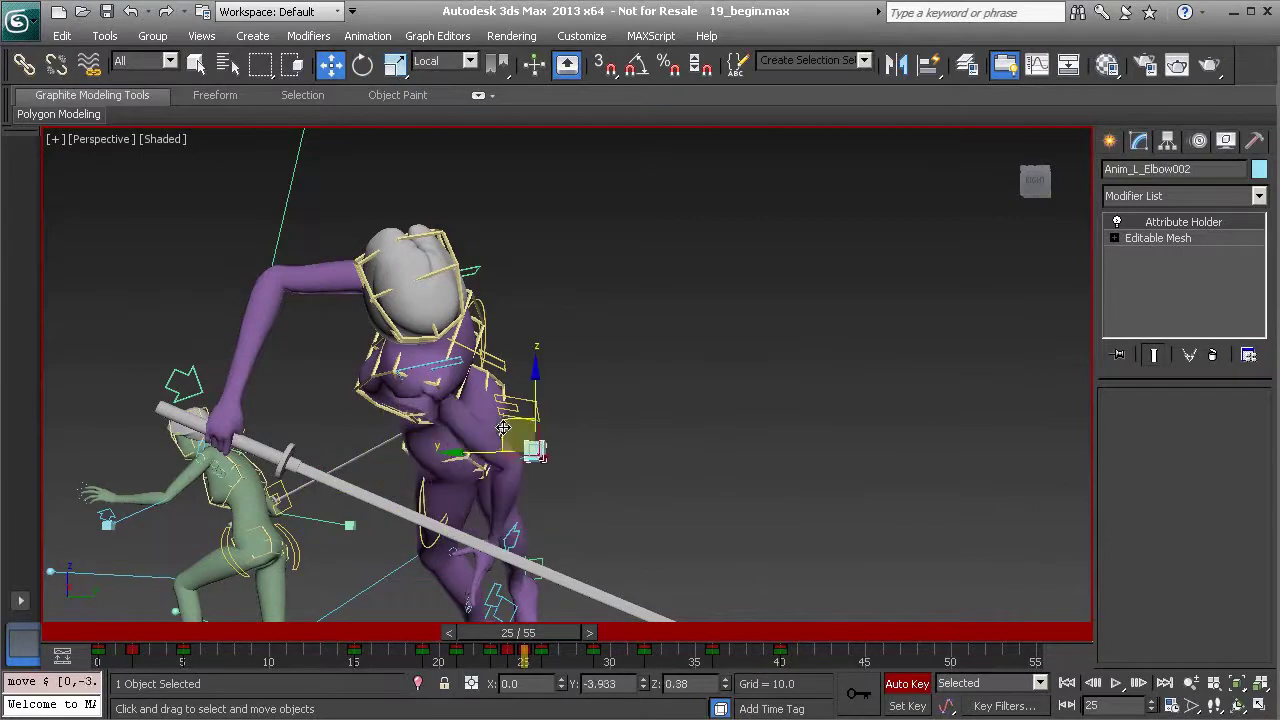
{"action": "middle_click_drag", "start_coordinate": [501, 437], "coordinate": [458, 456], "text": "alt"}
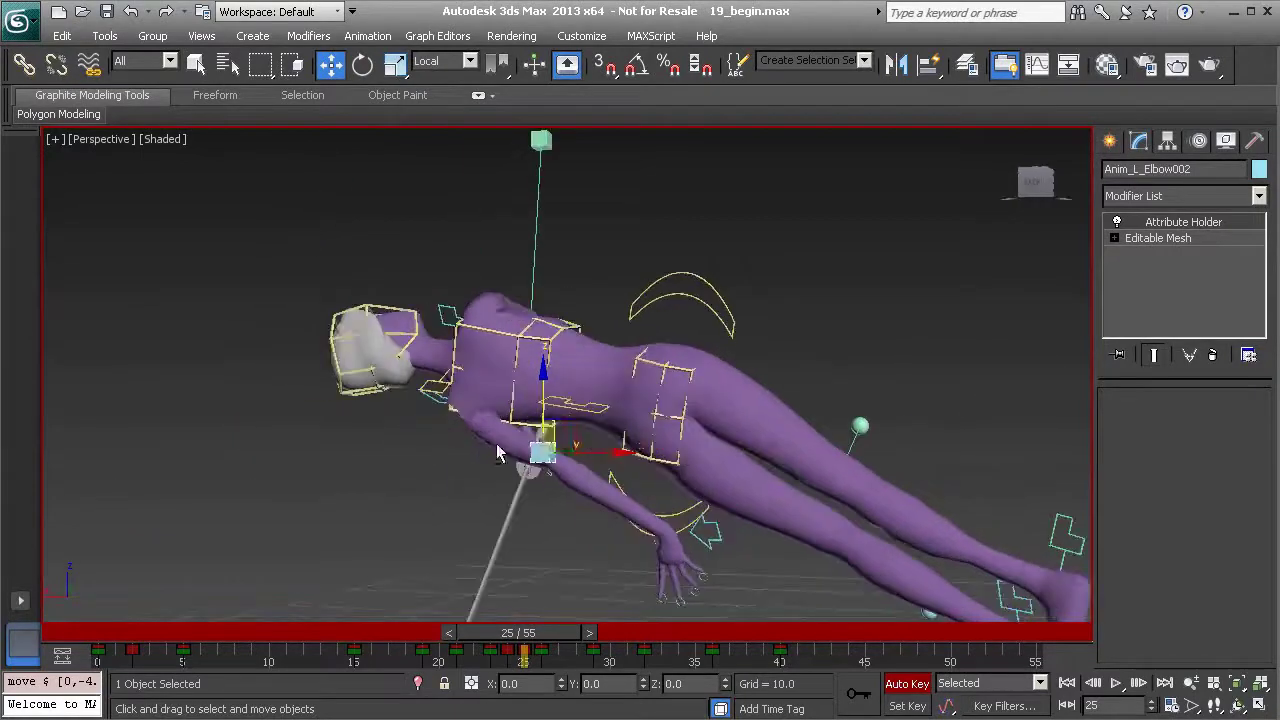
{"action": "middle_click_drag", "start_coordinate": [568, 415], "coordinate": [551, 478], "text": "alt"}
{"action": "left_click_drag", "start_coordinate": [544, 453], "coordinate": [492, 408]}
{"action": "middle_click_drag", "start_coordinate": [492, 408], "coordinate": [508, 460], "text": "alt"}
Rotate the left arm control (Anim_L_Arm002) at frame 25 so that the left hand swings back along the body.
{"action": "left_click", "coordinate": [580, 552]}
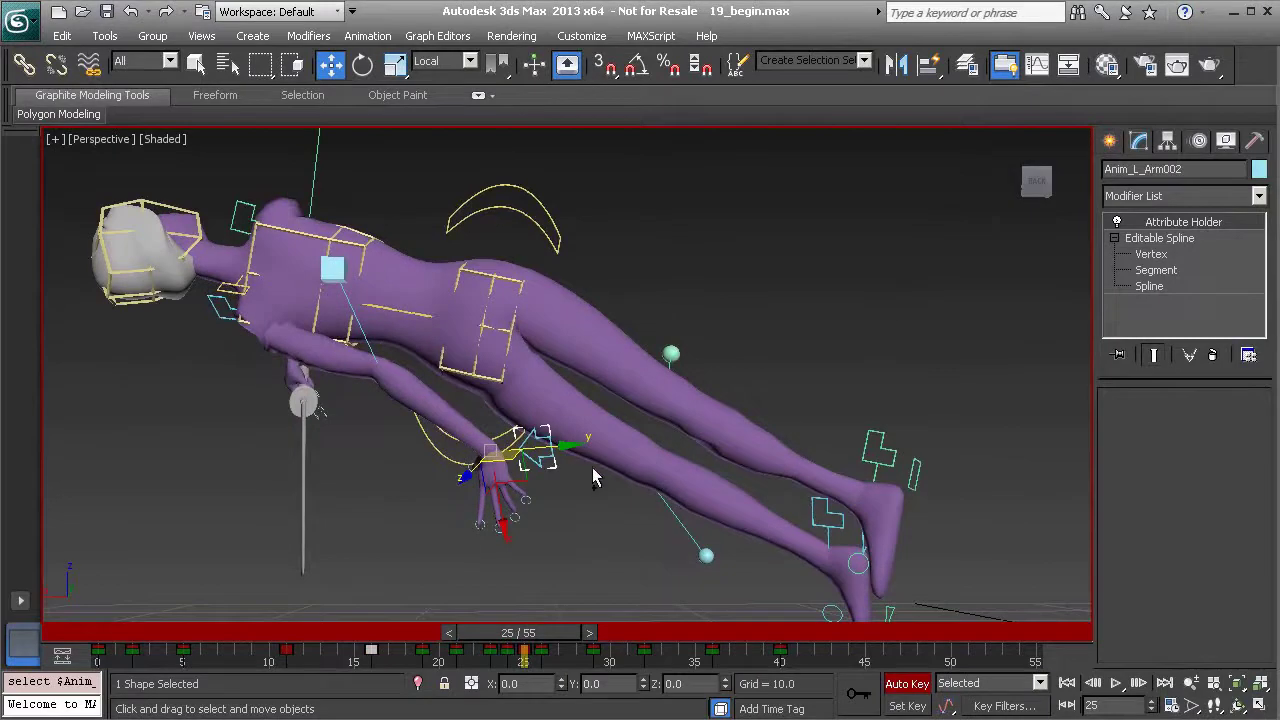
{"action": "scroll", "coordinate": [572, 470], "scroll_direction": "up", "scroll_amount": 2}
{"action": "middle_click_drag", "start_coordinate": [578, 640], "coordinate": [470, 540], "text": "alt"}
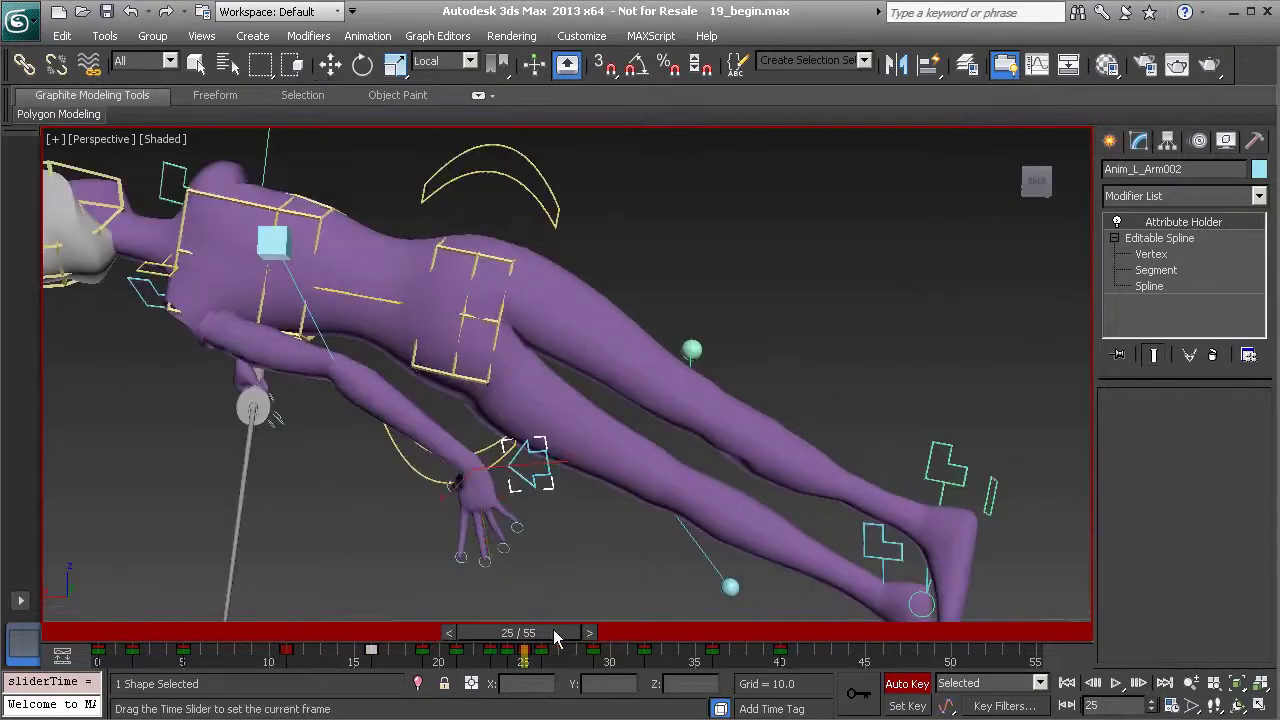
{"action": "middle_click_drag", "start_coordinate": [393, 463], "coordinate": [540, 466], "text": "alt"}
{"action": "left_click_drag", "start_coordinate": [518, 634], "coordinate": [524, 636]}
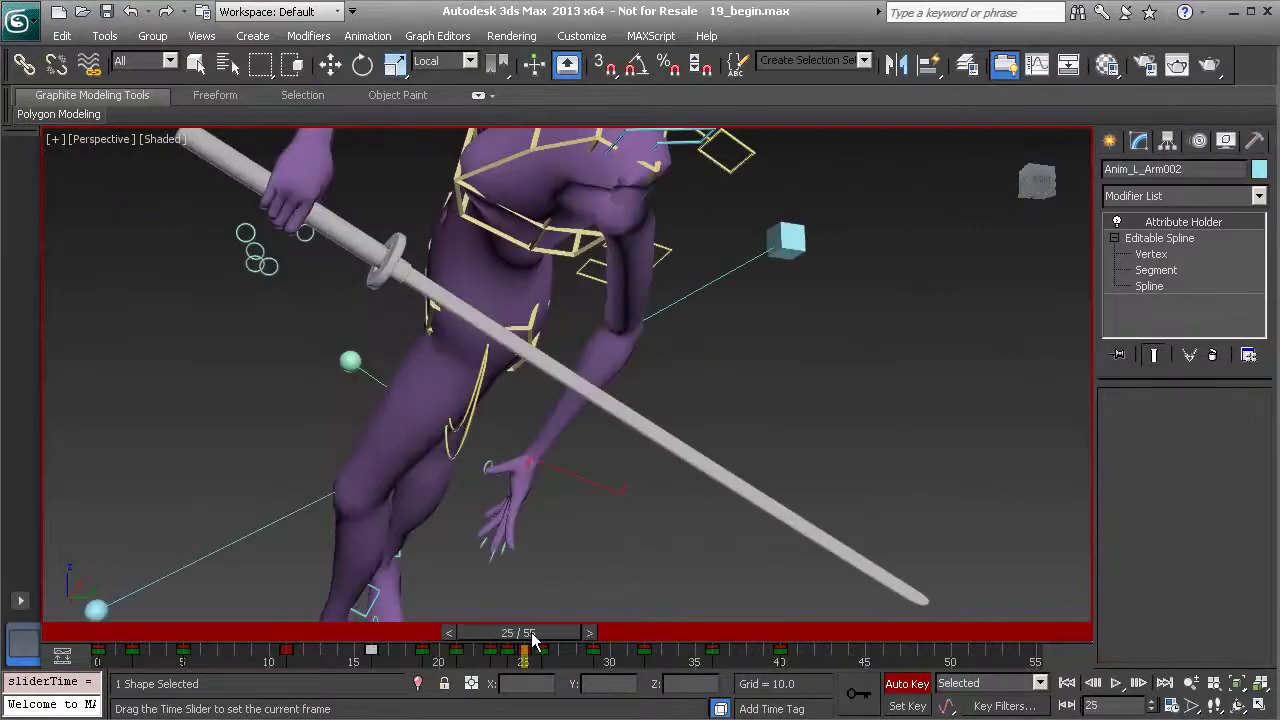
{"action": "key", "text": "w"}
{"action": "middle_click_drag", "start_coordinate": [530, 495], "coordinate": [478, 476], "text": "alt"}
{"action": "key", "text": "e"}
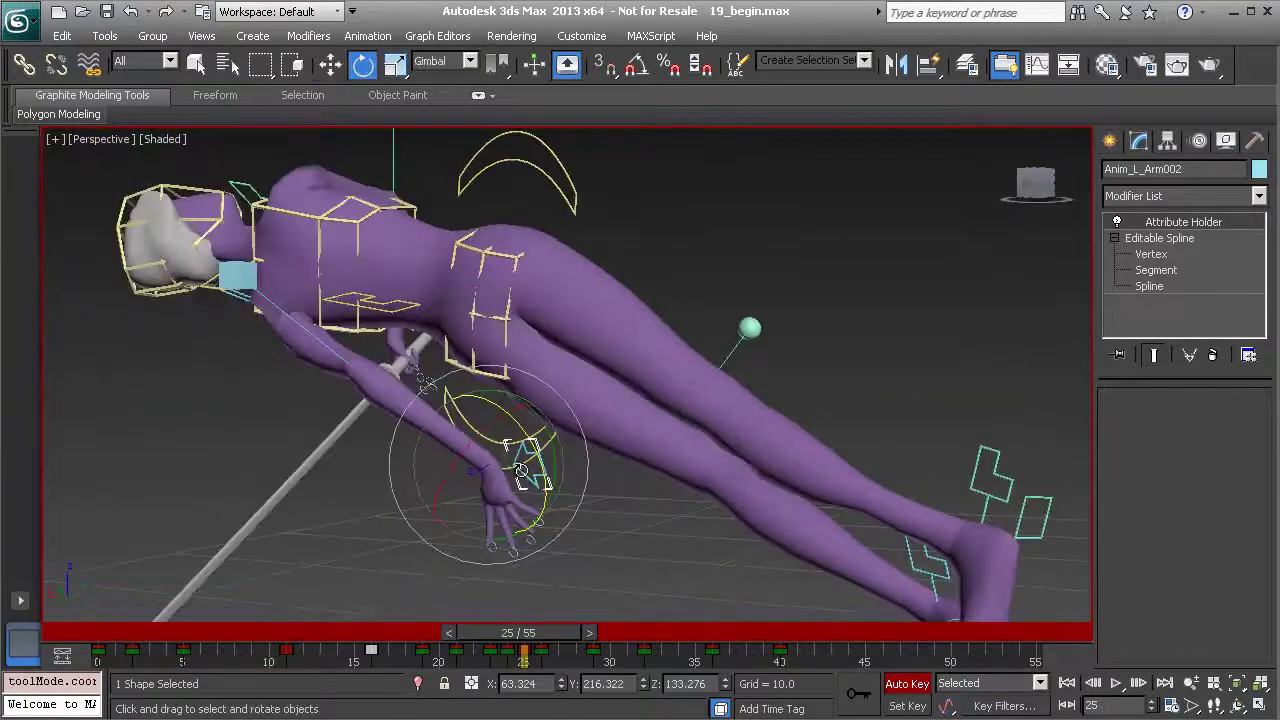
{"action": "left_click_drag", "start_coordinate": [462, 408], "coordinate": [430, 335]}
{"action": "middle_click_drag", "start_coordinate": [478, 408], "coordinate": [483, 490], "text": "alt"}
{"action": "left_click_drag", "start_coordinate": [516, 406], "coordinate": [543, 440]}
Rotate the left hand further at frame 25, about -24 degrees around X, so the fingers trail toward the feet.
{"action": "middle_click_drag", "start_coordinate": [529, 425], "coordinate": [524, 617], "text": "alt"}
{"action": "left_click_drag", "start_coordinate": [521, 638], "coordinate": [526, 642]}
{"action": "key", "text": "e"}
{"action": "middle_click_drag", "start_coordinate": [526, 580], "coordinate": [522, 508], "text": "alt"}
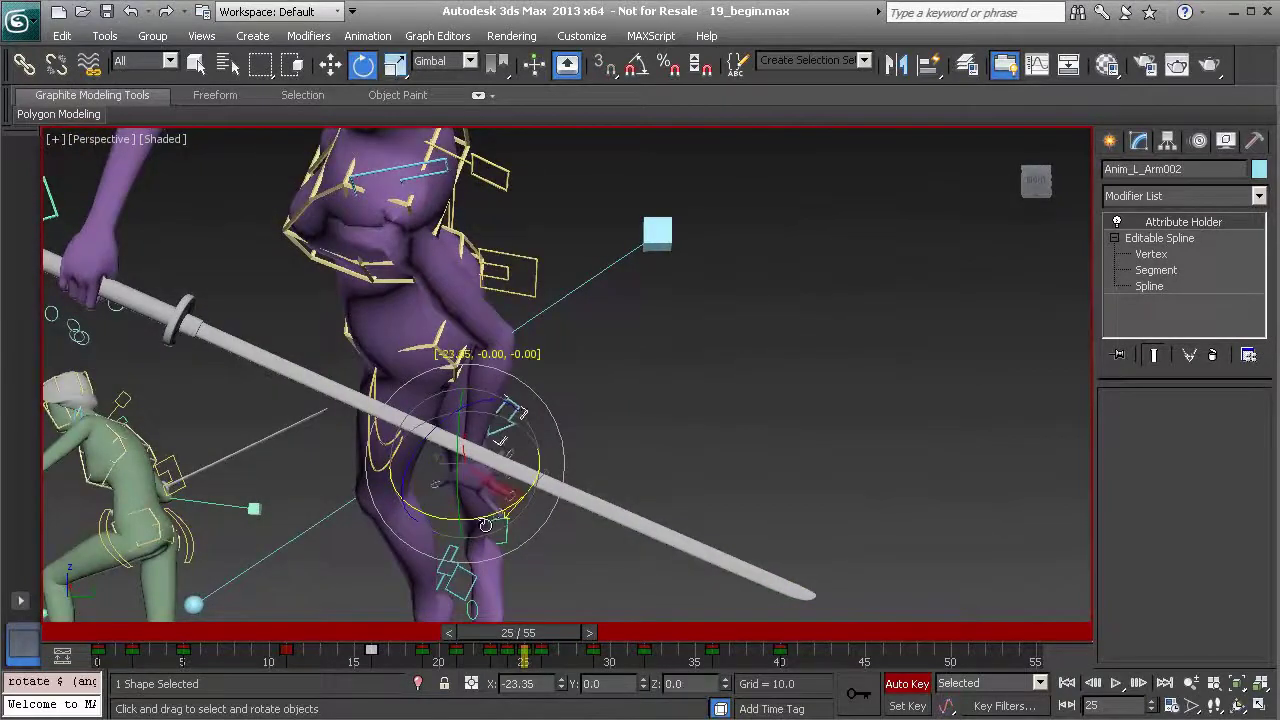
{"action": "mouse_move", "coordinate": [537, 640]}
{"action": "left_mouse_down"}
{"action": "mouse_move", "coordinate": [508, 629]}
{"action": "mouse_move", "coordinate": [524, 638]}
{"action": "left_mouse_up"}
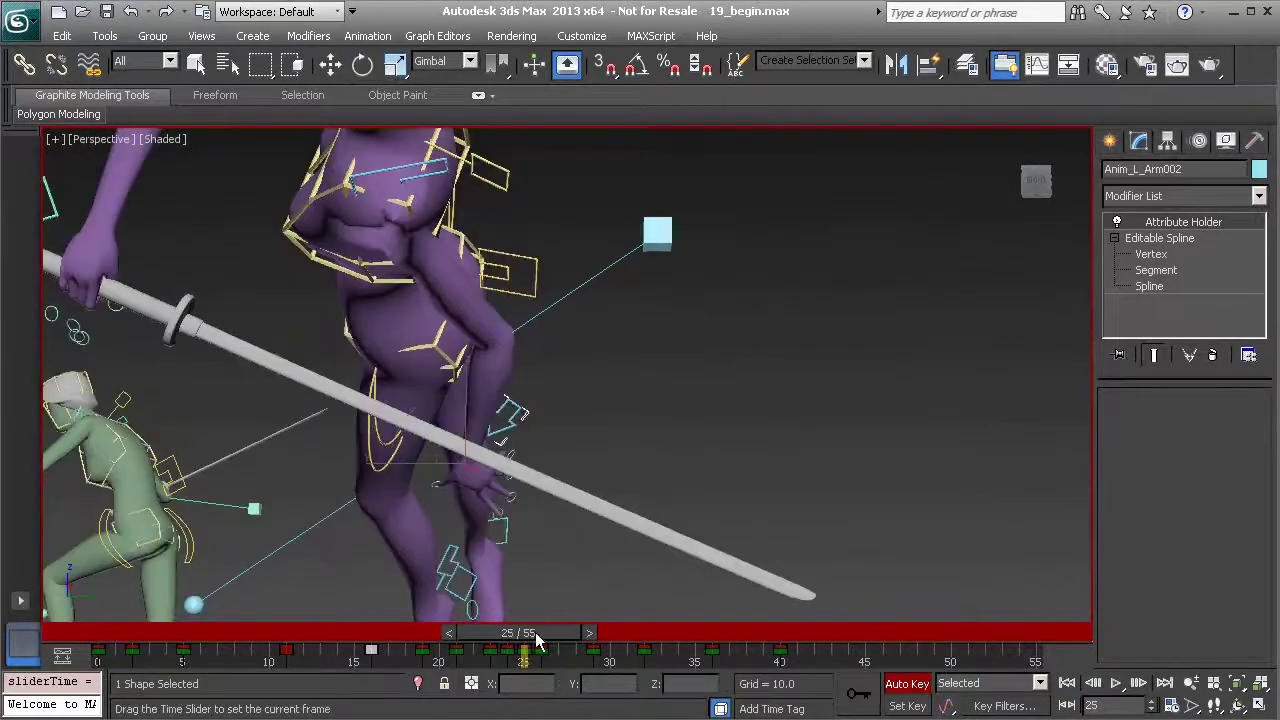
{"action": "middle_click_drag", "start_coordinate": [531, 614], "coordinate": [493, 465], "text": "alt"}
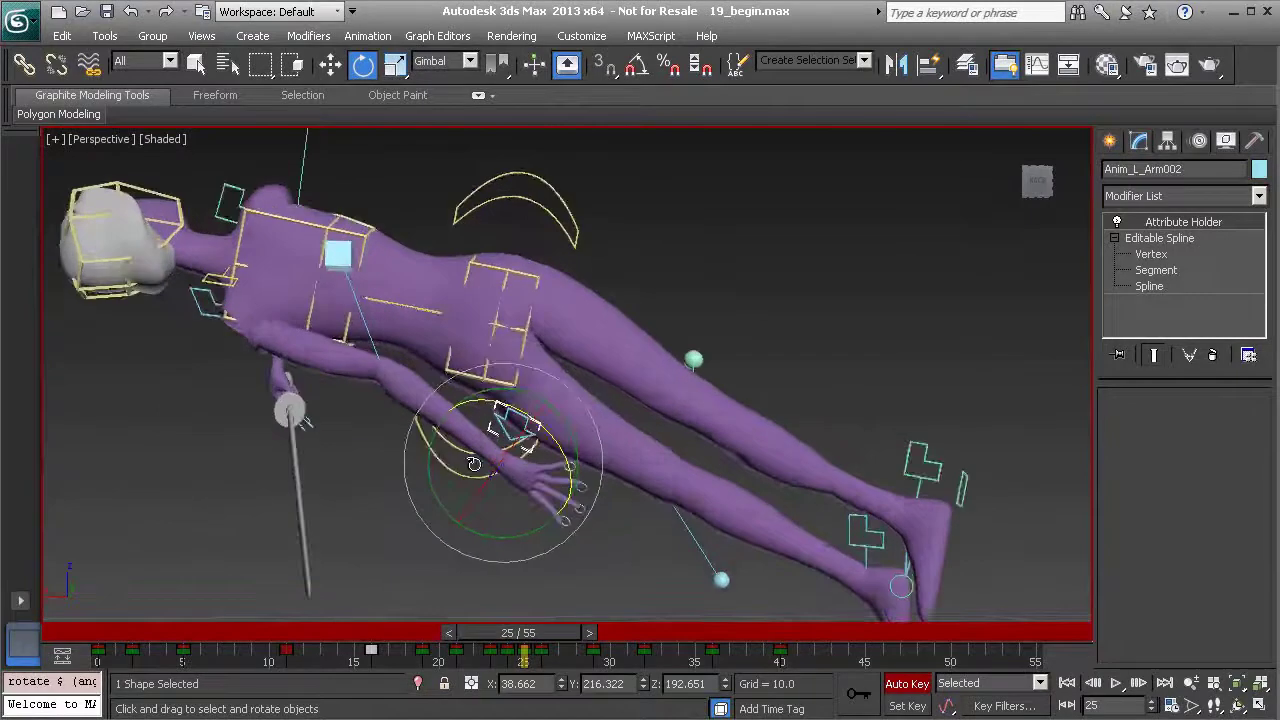
Shift the left arm control slightly toward the legs at frame 25 to refine the trailing hand's position.
{"action": "key", "text": "w"}
{"action": "left_click_drag", "start_coordinate": [497, 463], "coordinate": [508, 463]}
{"action": "middle_click_drag", "start_coordinate": [340, 468], "coordinate": [570, 459], "text": "alt"}
{"action": "mouse_move", "coordinate": [537, 634]}
{"action": "left_mouse_down"}
{"action": "mouse_move", "coordinate": [518, 636]}
{"action": "mouse_move", "coordinate": [560, 634]}
{"action": "mouse_move", "coordinate": [541, 641]}
{"action": "left_mouse_up"}
{"action": "key", "text": "w"}
{"action": "middle_click_drag", "start_coordinate": [527, 451], "coordinate": [458, 423], "text": "alt"}
Select the left clavicle control (Anim_L_Clavicle002) and compare the left shoulder's pose at frames 24 and 25.
{"action": "scroll", "coordinate": [458, 423], "scroll_direction": "up", "scroll_amount": 5}
{"action": "scroll", "coordinate": [400, 395], "scroll_direction": "down", "scroll_amount": 4}
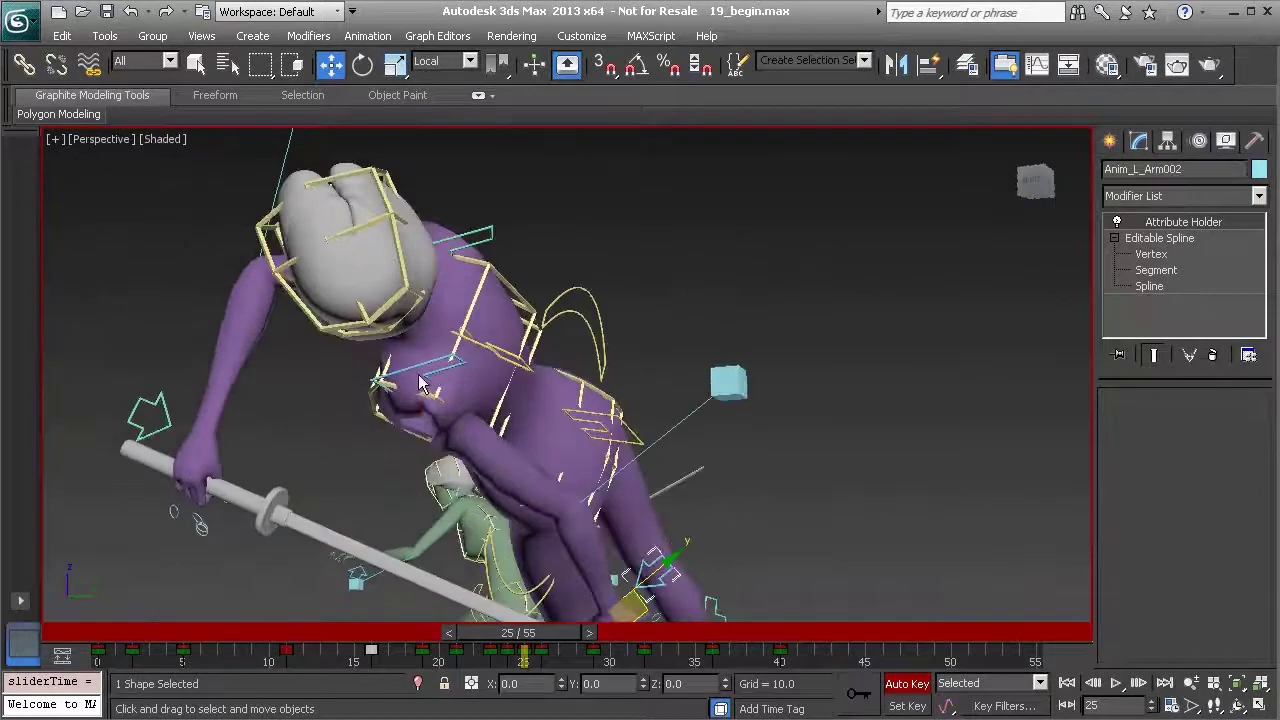
{"action": "left_click", "coordinate": [420, 385]}
{"action": "middle_click_drag", "start_coordinate": [420, 385], "coordinate": [485, 491], "text": "alt"}
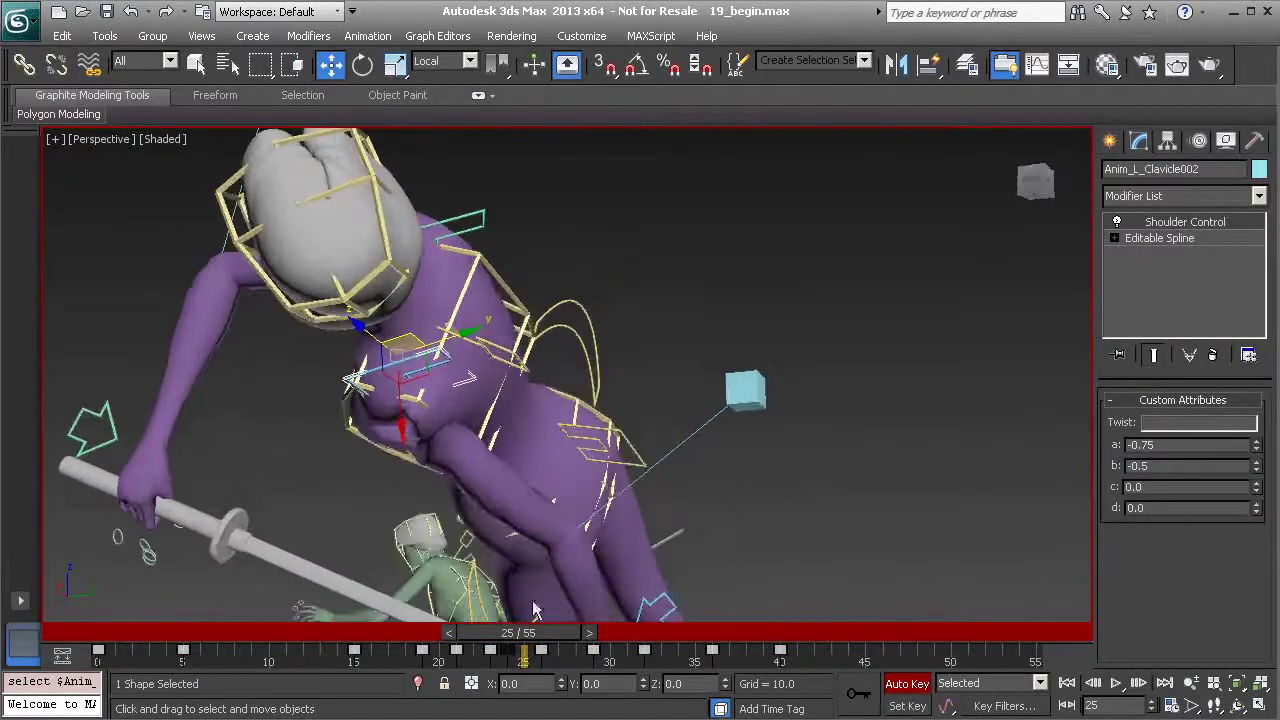
{"action": "mouse_move", "coordinate": [542, 644]}
{"action": "left_mouse_down"}
{"action": "mouse_move", "coordinate": [523, 636]}
{"action": "mouse_move", "coordinate": [561, 647]}
{"action": "mouse_move", "coordinate": [530, 640]}
{"action": "left_mouse_up"}
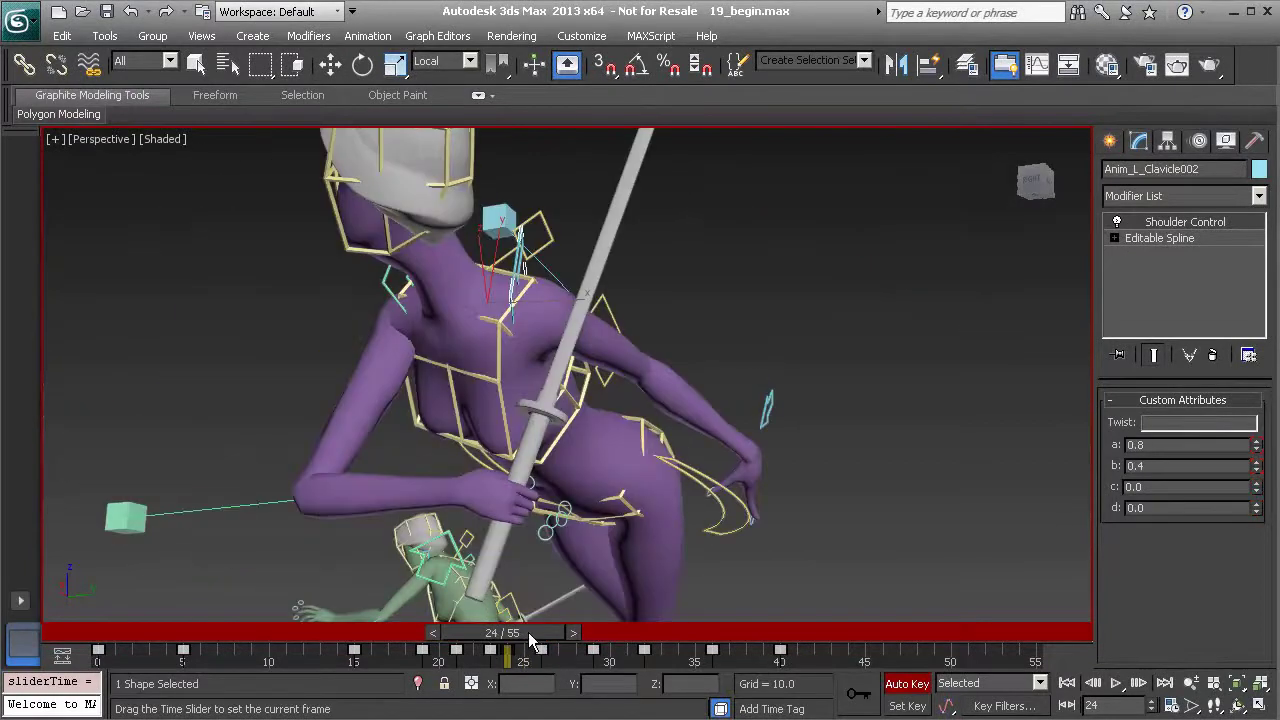
{"action": "key", "text": "w"}
{"action": "left_click_drag", "start_coordinate": [531, 635], "coordinate": [565, 645]}
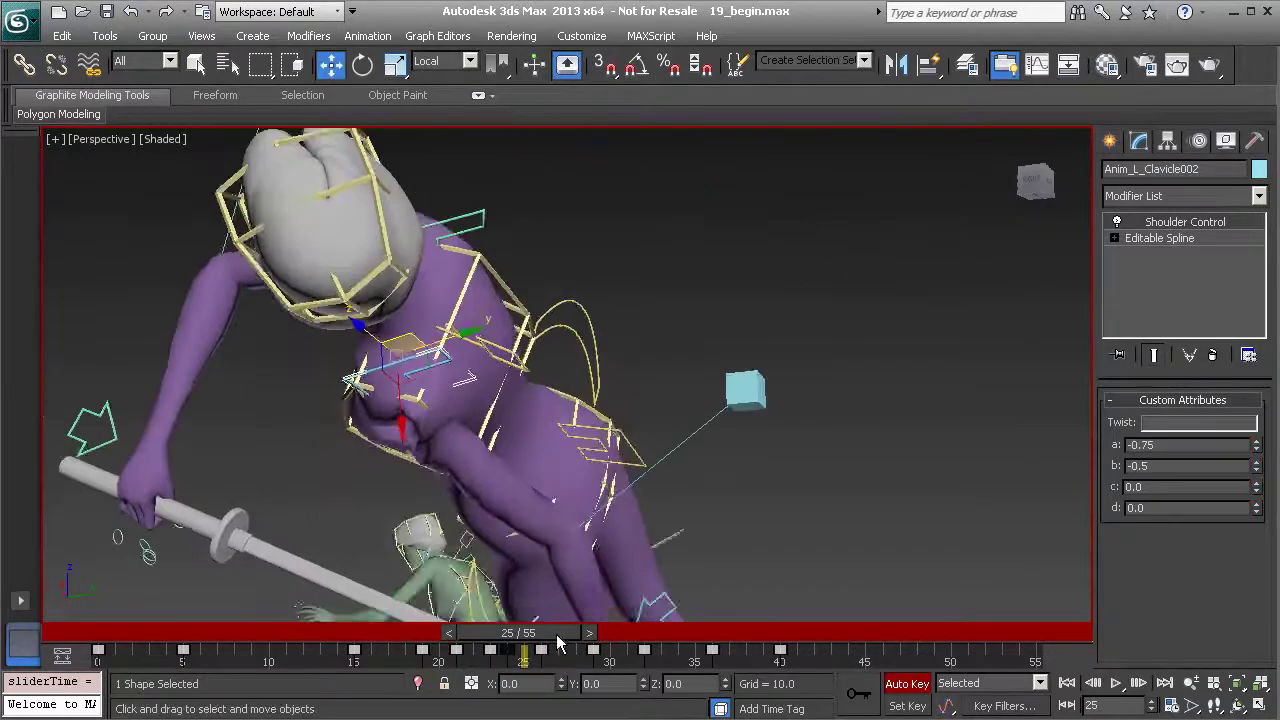
{"action": "key", "text": "w"}
Set the left clavicle's custom attributes at frame 25 to a = 1.7 and b = 0.8.
{"action": "middle_click_drag", "start_coordinate": [425, 538], "coordinate": [483, 471]}
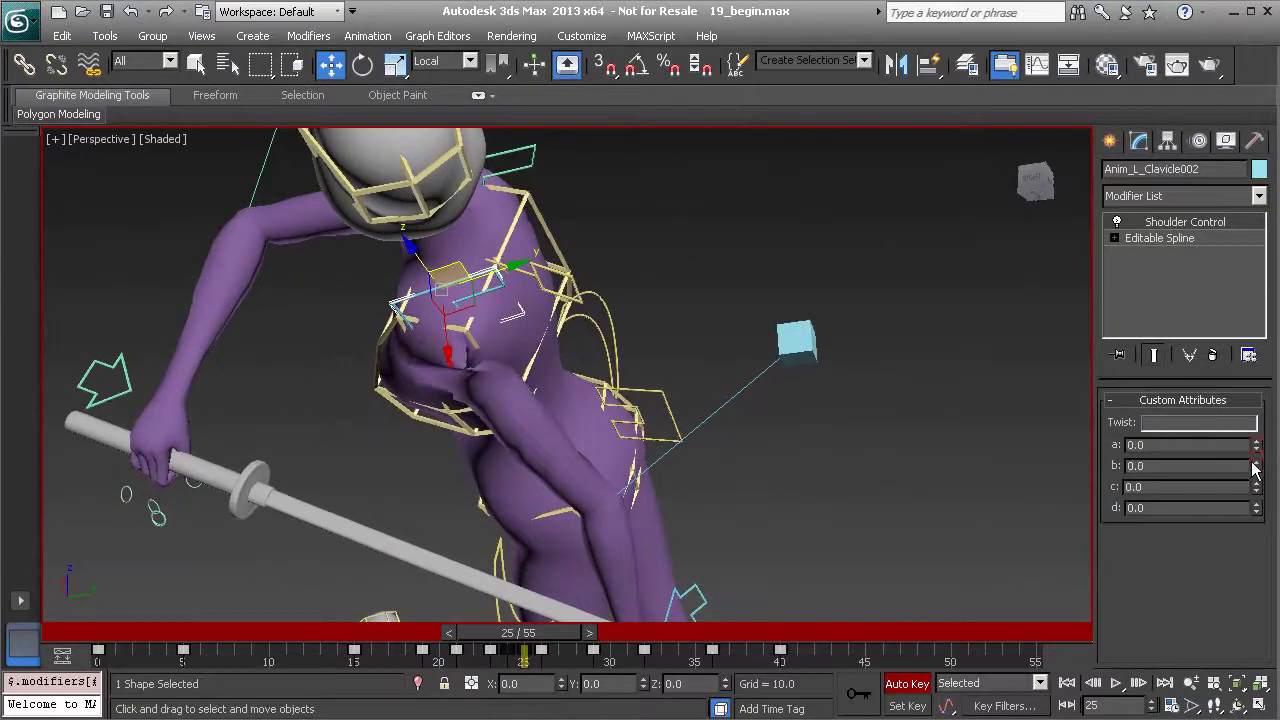
{"action": "middle_click_drag", "start_coordinate": [1072, 511], "coordinate": [612, 492], "text": "alt"}
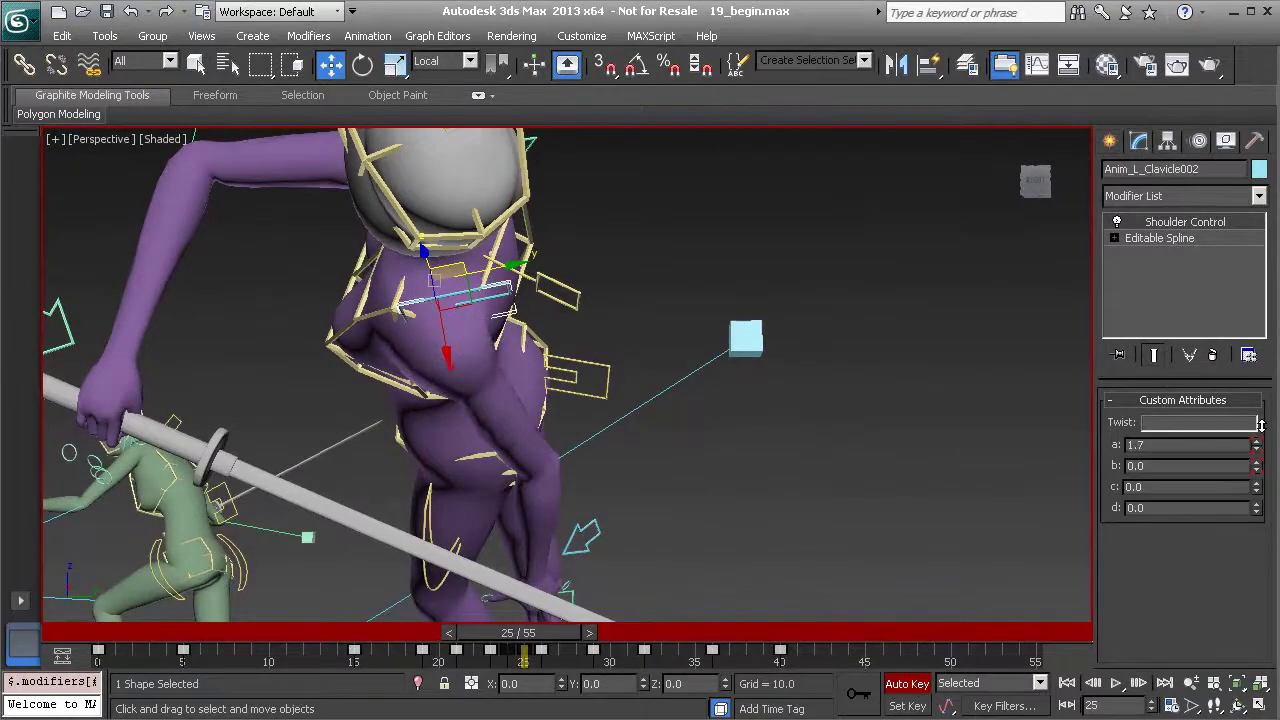
{"action": "middle_click_drag", "start_coordinate": [640, 467], "coordinate": [660, 438], "text": "alt"}
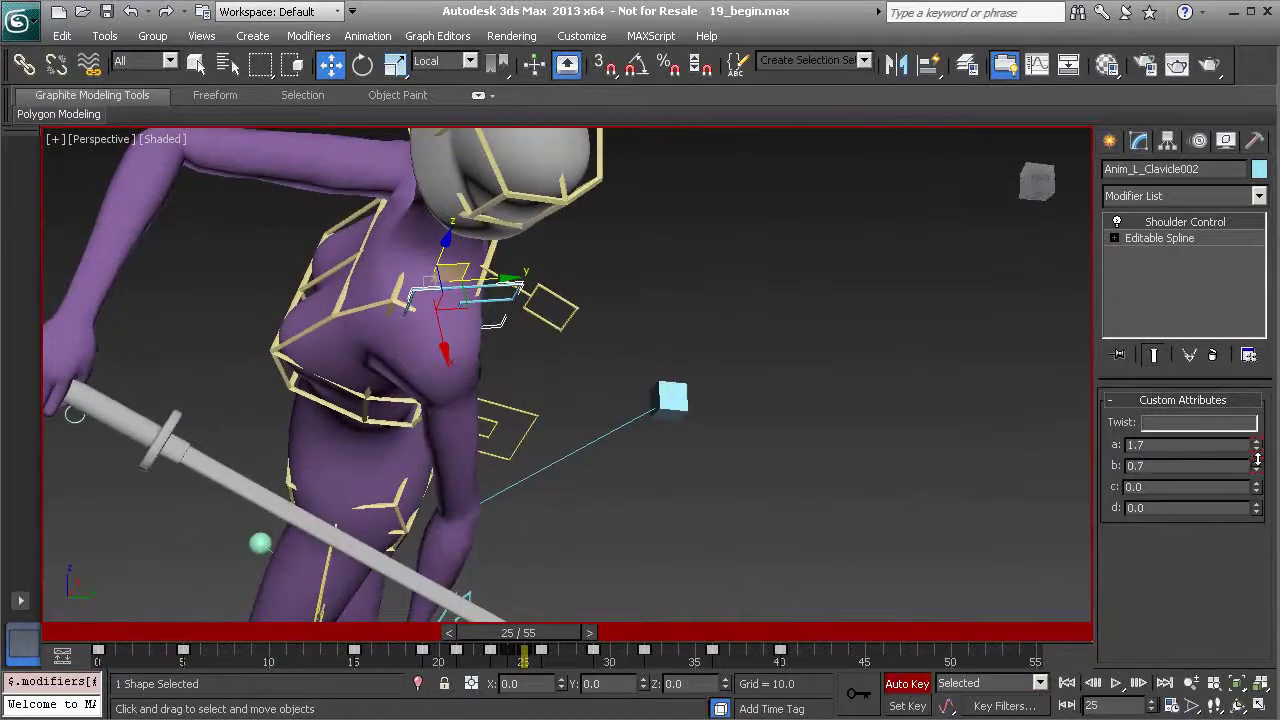
{"action": "middle_click_drag", "start_coordinate": [790, 474], "coordinate": [627, 421], "text": "alt"}
{"action": "scroll", "coordinate": [627, 421], "scroll_direction": "down", "scroll_amount": 5}
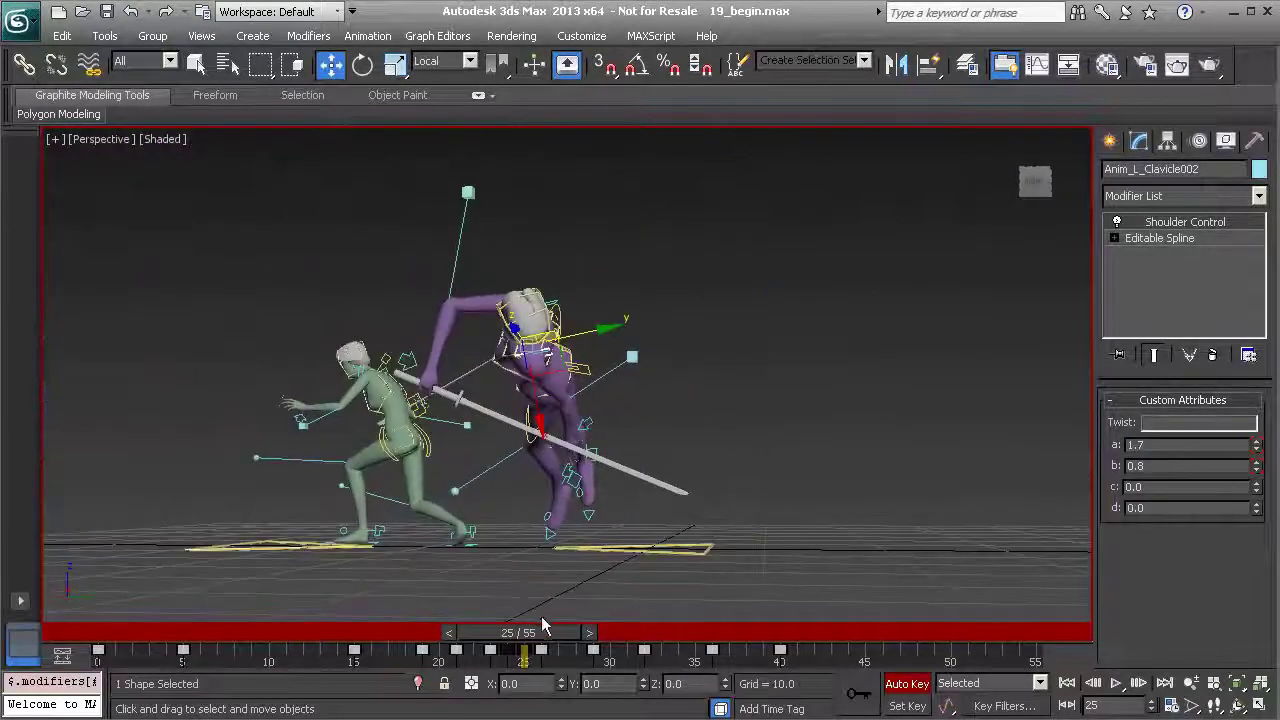
{"action": "left_click_drag", "start_coordinate": [515, 634], "coordinate": [526, 634]}
Move the right leg control (Anim_R_Leg002) slightly up and toward the body at frame 25 to bend the right leg.
{"action": "middle_click_drag", "start_coordinate": [709, 393], "coordinate": [422, 468], "text": "alt"}
{"action": "scroll", "coordinate": [641, 438], "scroll_direction": "up", "scroll_amount": 2}
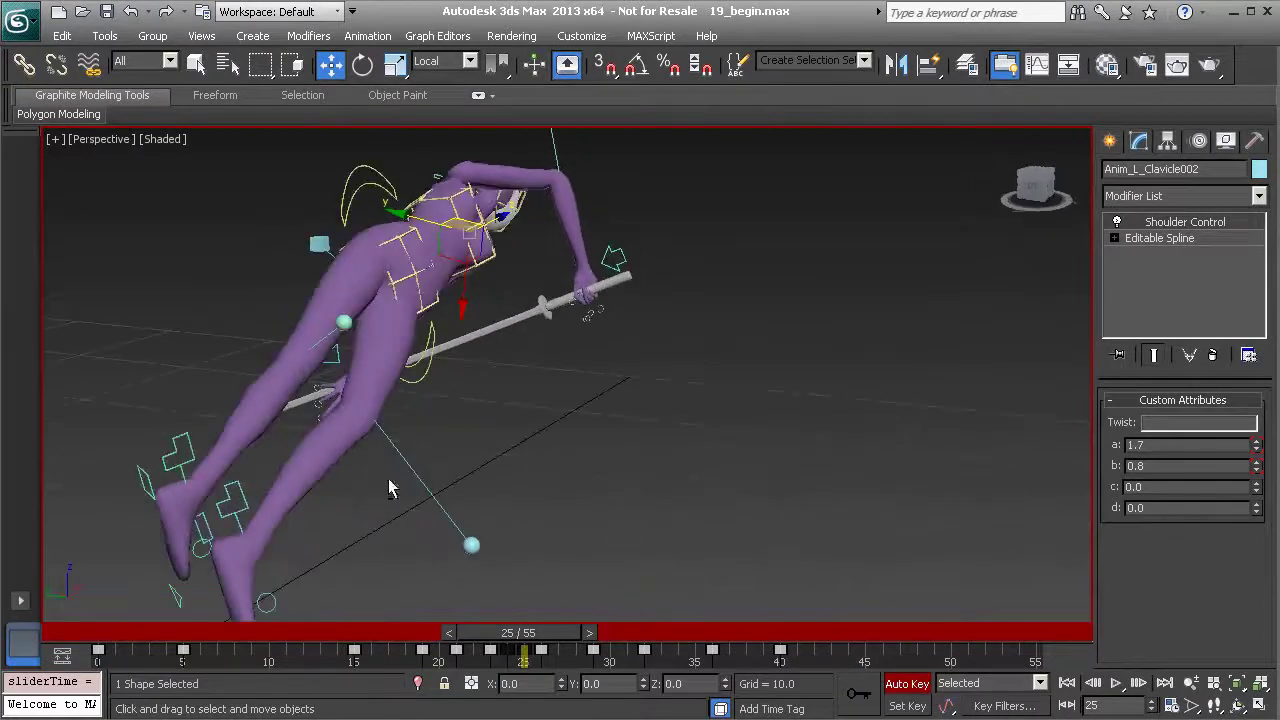
{"action": "left_click", "coordinate": [188, 447]}
{"action": "middle_click_drag", "start_coordinate": [226, 449], "coordinate": [452, 412], "text": "alt"}
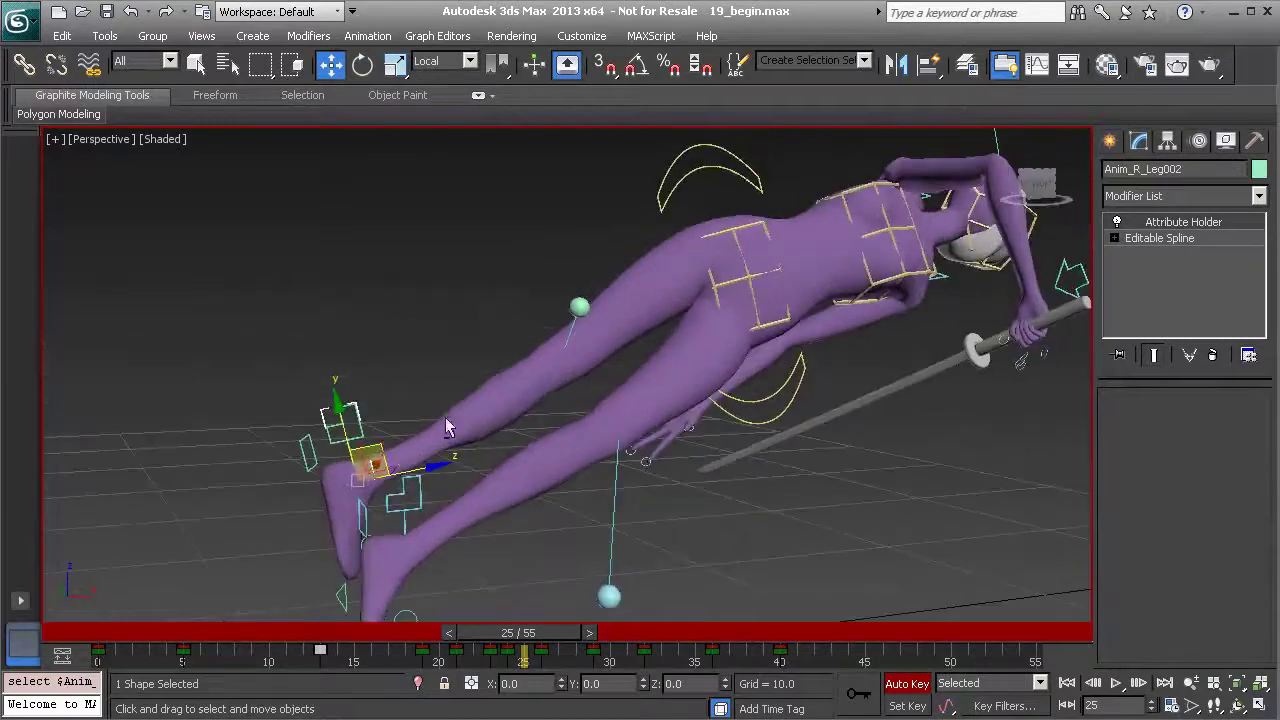
{"action": "left_click_drag", "start_coordinate": [357, 481], "coordinate": [366, 477]}
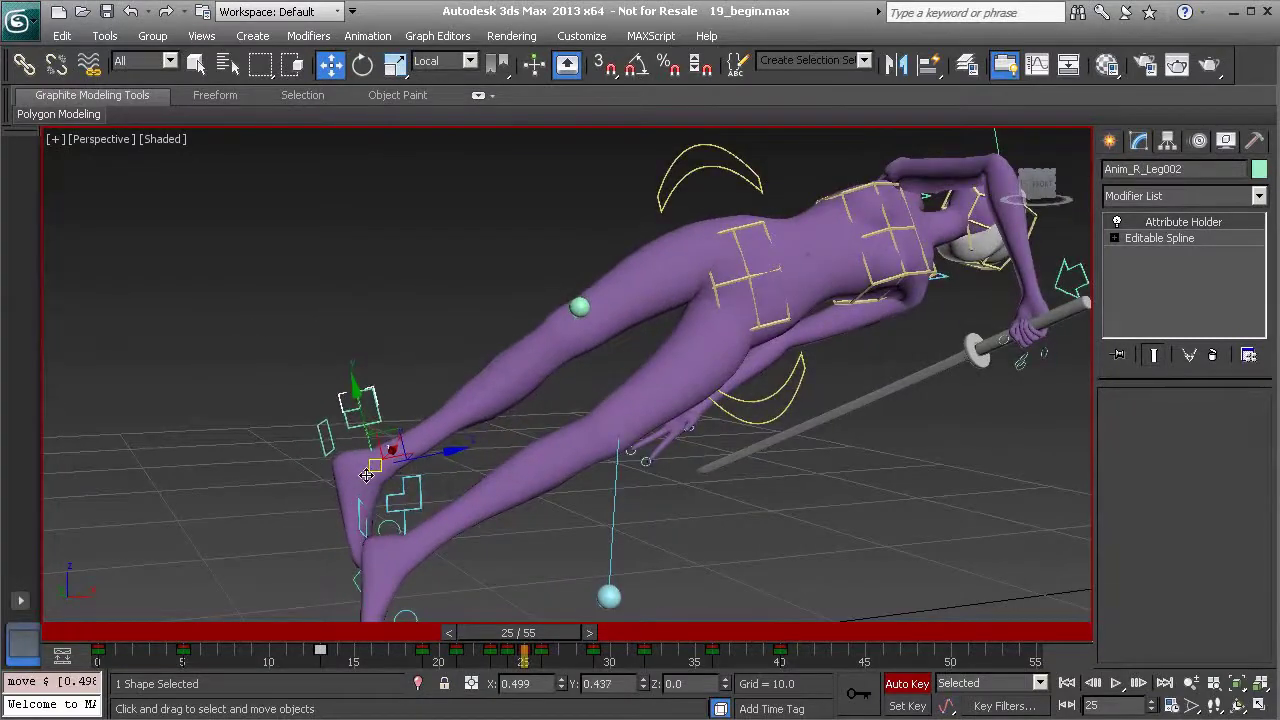
{"action": "middle_click_drag", "start_coordinate": [363, 478], "coordinate": [434, 428], "text": "alt"}
{"action": "middle_click_drag", "start_coordinate": [352, 430], "coordinate": [511, 327], "text": "alt"}
Reposition the right knee control (Anim_R_Knee002) at frame 25 to correct the direction of the right knee.
{"action": "key", "text": "e"}
{"action": "left_click", "coordinate": [567, 311]}
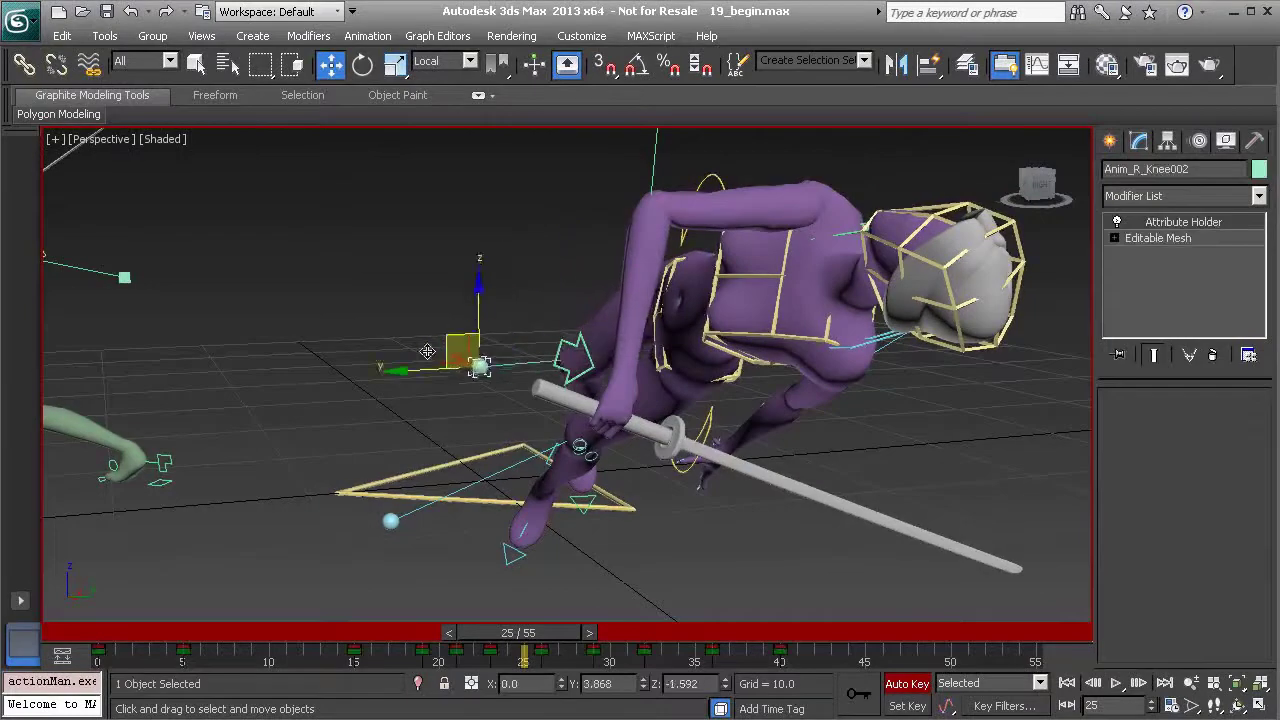
{"action": "left_click_drag", "start_coordinate": [357, 409], "coordinate": [356, 409]}
{"action": "middle_click_drag", "start_coordinate": [358, 409], "coordinate": [529, 432], "text": "alt"}
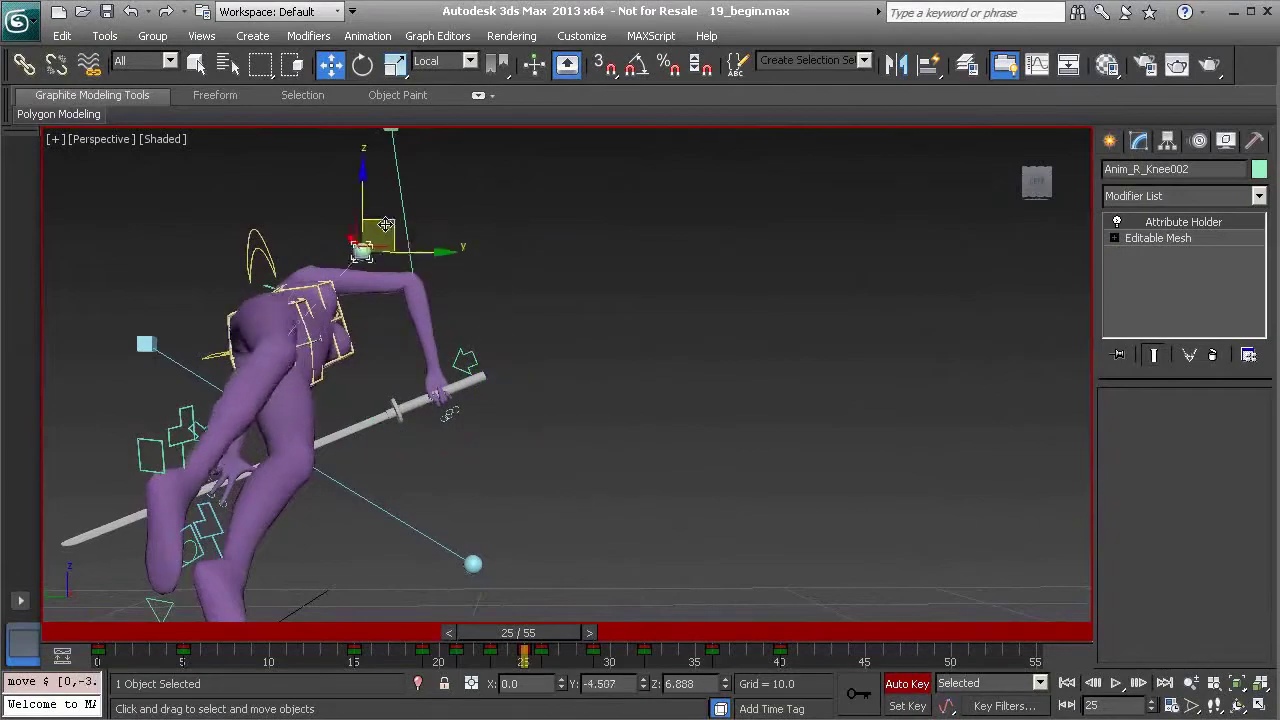
{"action": "left_click_drag", "start_coordinate": [464, 478], "coordinate": [464, 477]}
{"action": "middle_click_drag", "start_coordinate": [576, 440], "coordinate": [457, 585], "text": "alt"}
Rotate the left arm control at frame 22 about -50 degrees around X so that the hand hangs downward.
{"action": "left_click_drag", "start_coordinate": [536, 632], "coordinate": [485, 628]}
{"action": "key", "text": "w"}
{"action": "middle_click_drag", "start_coordinate": [485, 628], "coordinate": [482, 600], "text": "alt"}
{"action": "left_click_drag", "start_coordinate": [476, 645], "coordinate": [478, 593]}
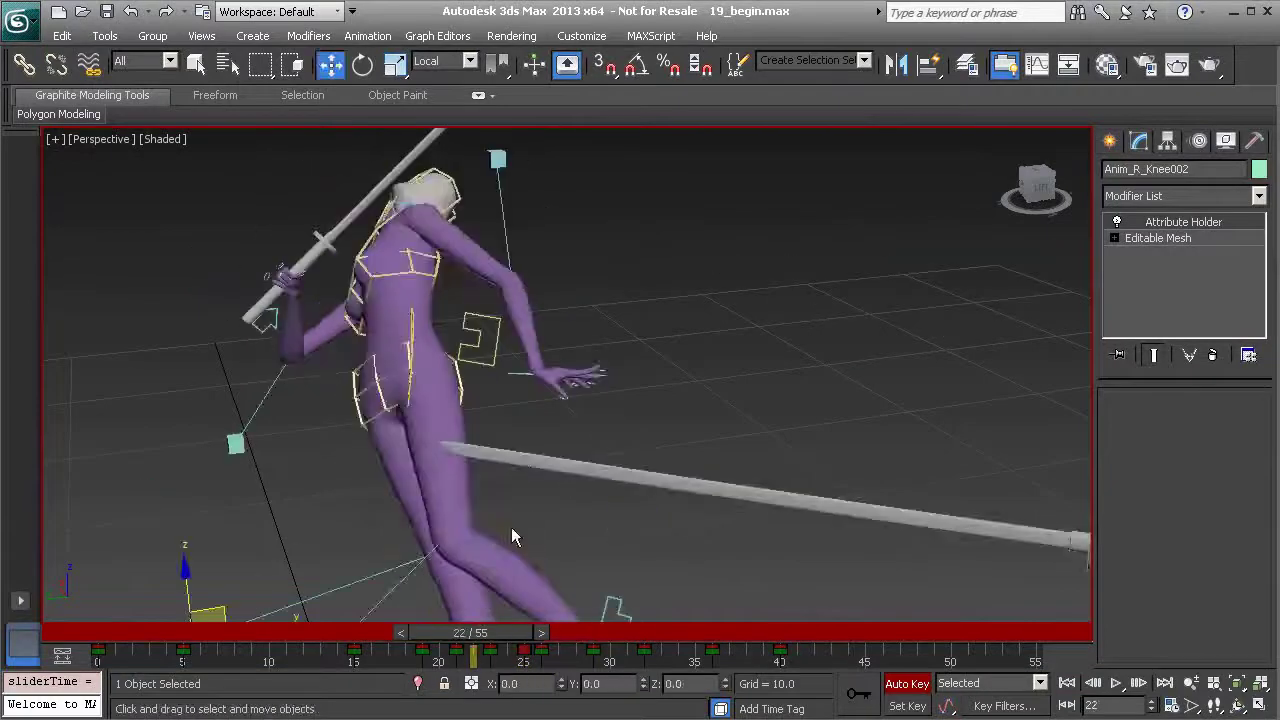
{"action": "middle_click_drag", "start_coordinate": [528, 374], "coordinate": [558, 449], "text": "alt"}
{"action": "middle_click_drag", "start_coordinate": [583, 389], "coordinate": [597, 359], "text": "alt"}
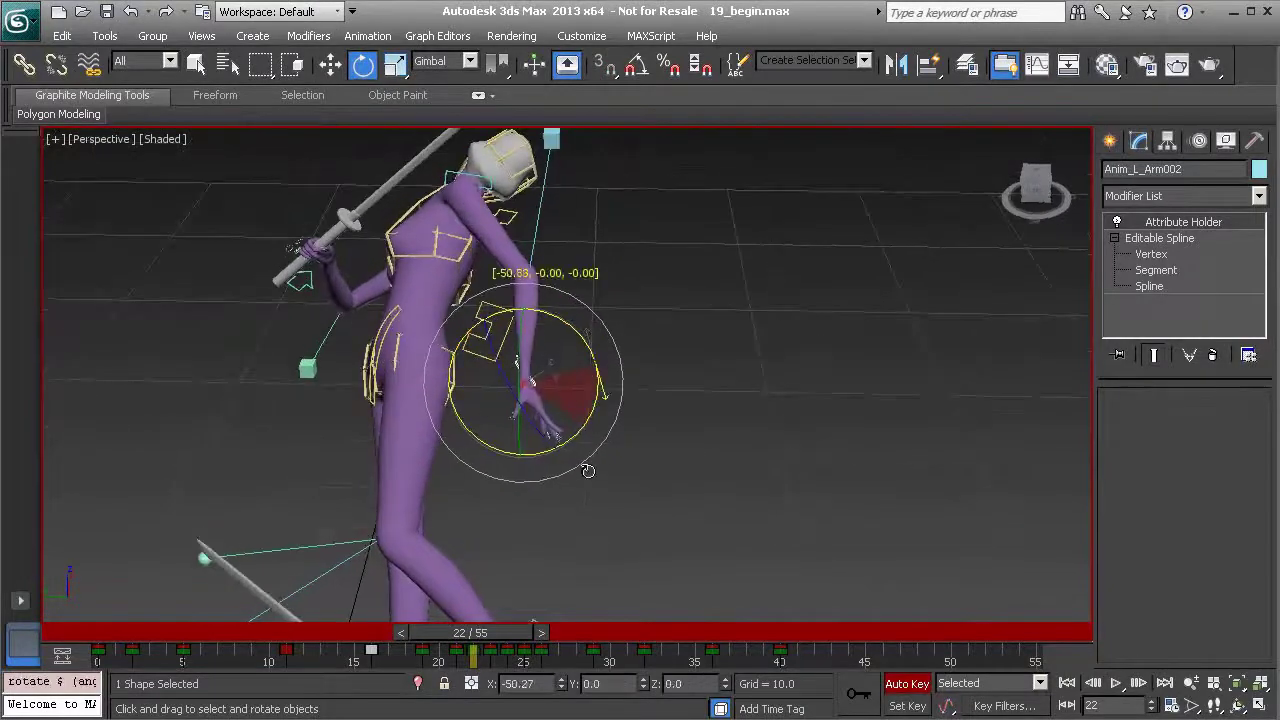
{"action": "middle_click_drag", "start_coordinate": [596, 456], "coordinate": [560, 510], "text": "alt"}
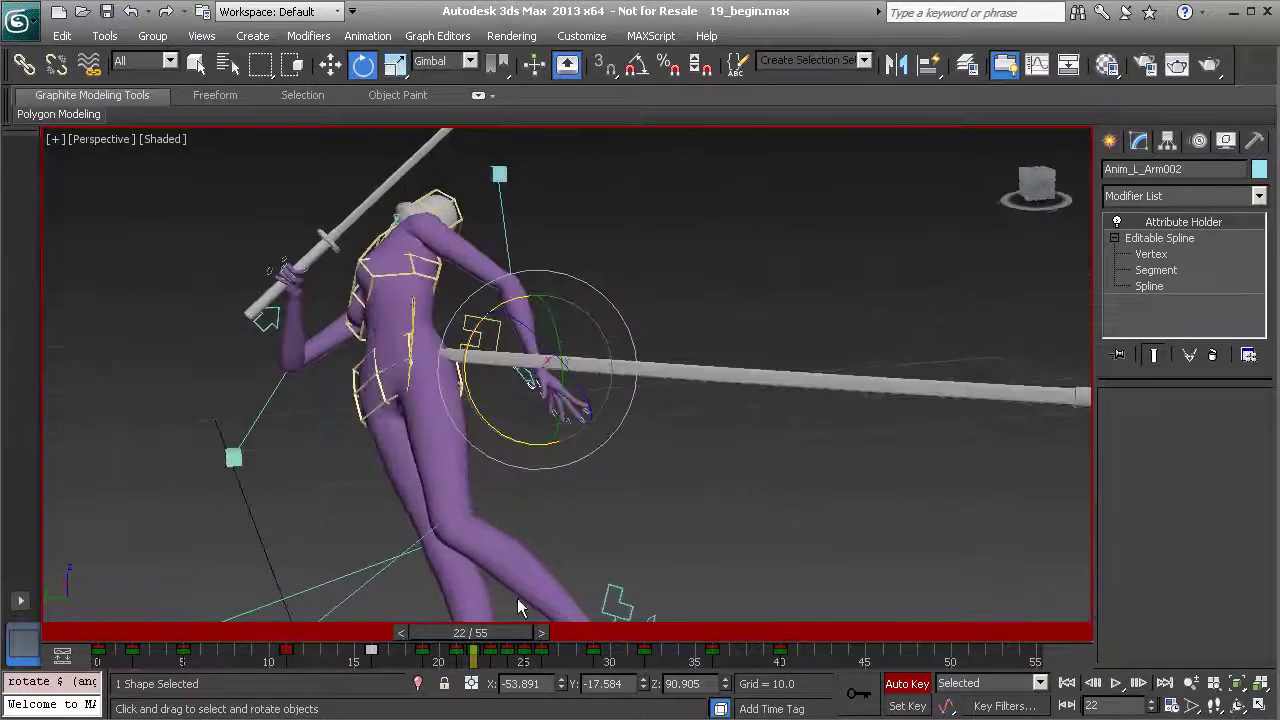
Review the fighter's fall from frame 22 through to the landing pose at frame 40.
{"action": "left_click_drag", "start_coordinate": [496, 634], "coordinate": [562, 628]}
{"action": "middle_click_drag", "start_coordinate": [560, 562], "coordinate": [530, 467], "text": "alt"}
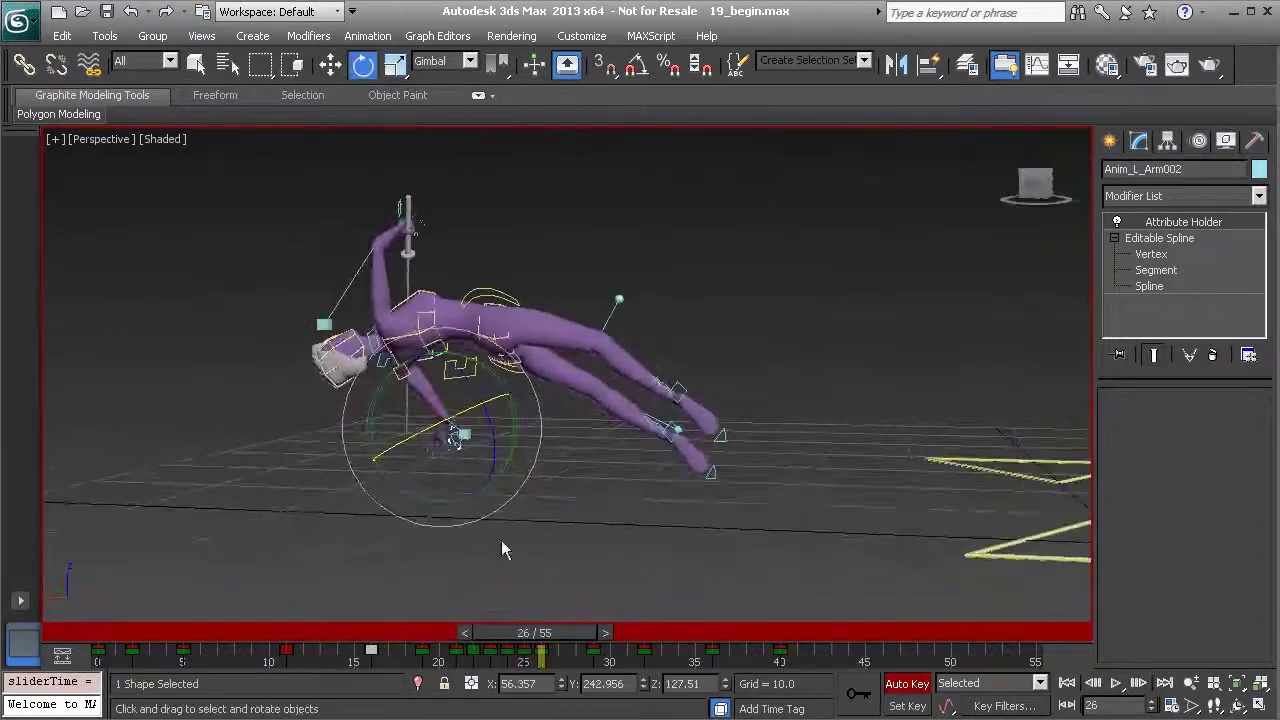
{"action": "left_click_drag", "start_coordinate": [538, 641], "coordinate": [614, 632]}
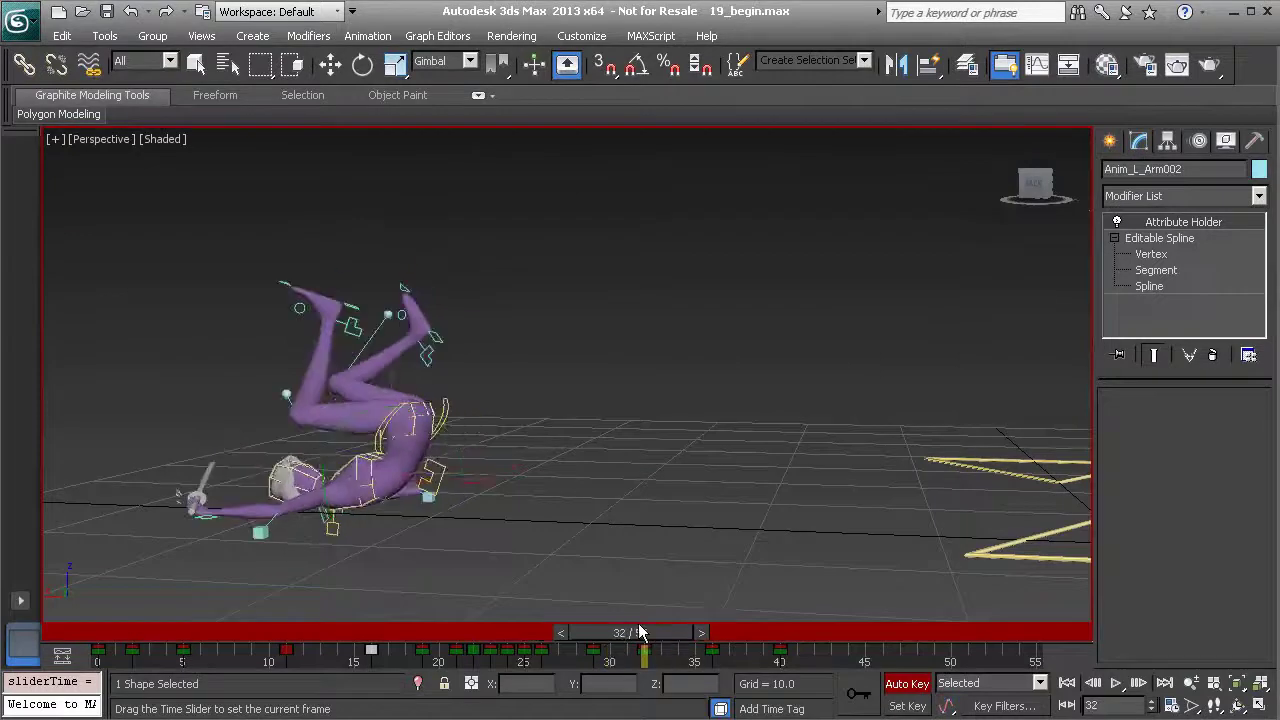
{"action": "mouse_move", "coordinate": [489, 457]}
{"action": "middle_mouse_down", "text": "alt"}
{"action": "mouse_move", "coordinate": [516, 458]}
{"action": "mouse_move", "coordinate": [505, 472]}
{"action": "middle_mouse_up", "text": "alt"}
{"action": "left_click_drag", "start_coordinate": [628, 632], "coordinate": [758, 632]}
{"action": "key", "text": "e"}
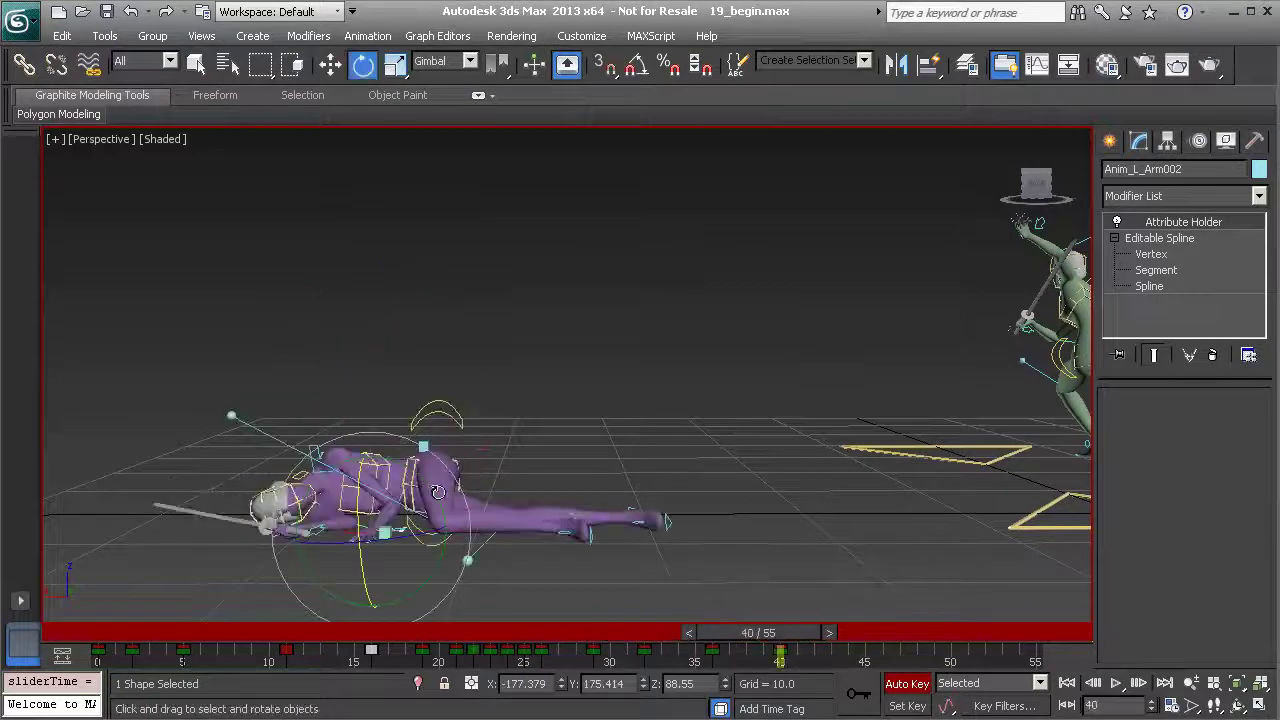
{"action": "middle_click_drag", "start_coordinate": [430, 478], "coordinate": [457, 482], "text": "alt"}
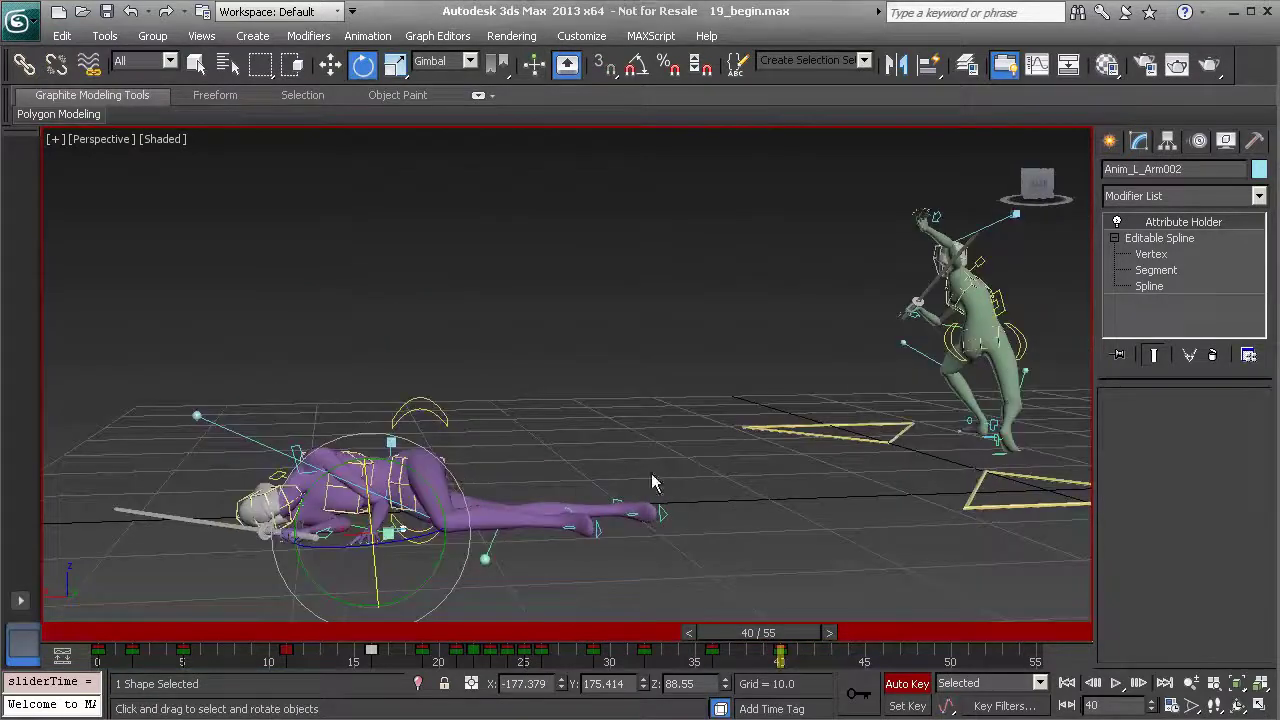